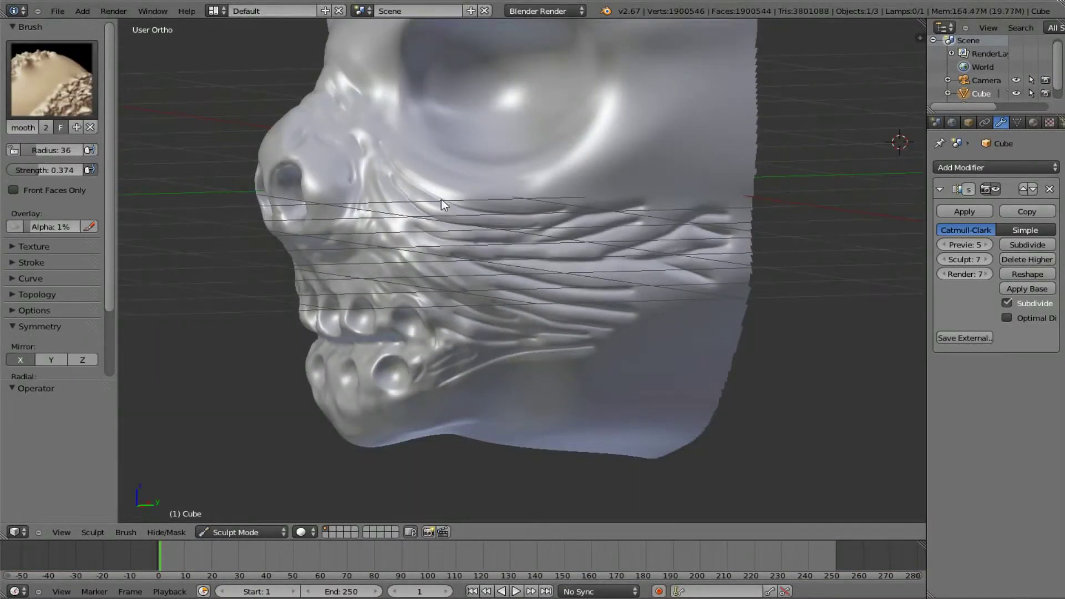
Step: Smooth the wrinkled ridges on the cheek with the Smooth brush
{"action": "left_click_drag", "start_coordinate": [411, 206], "coordinate": [565, 227]}
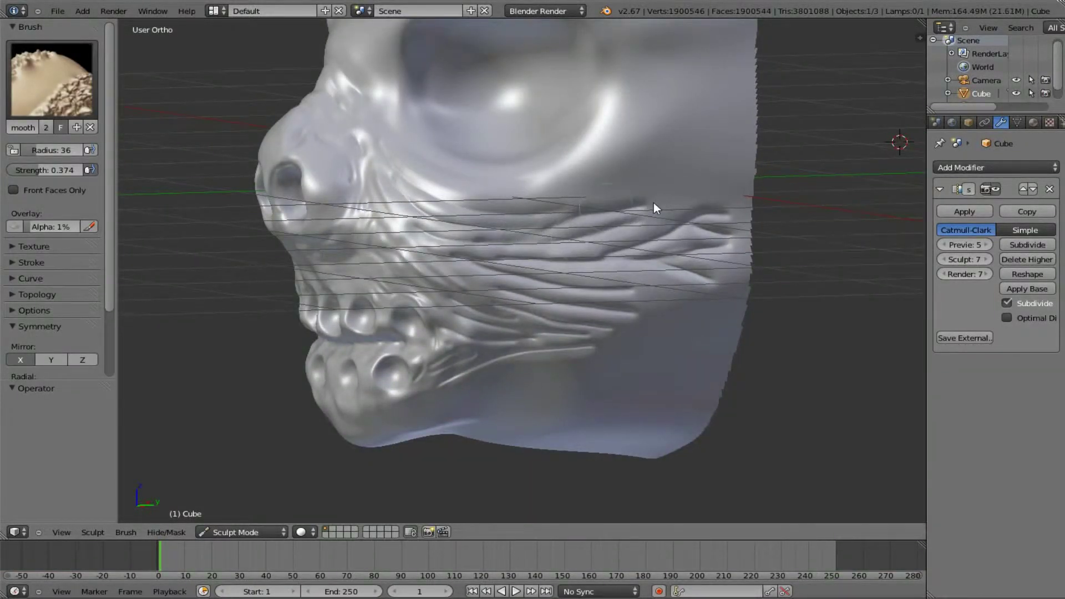
{"action": "mouse_move", "coordinate": [653, 207]}
{"action": "left_mouse_down"}
{"action": "mouse_move", "coordinate": [698, 223]}
{"action": "mouse_move", "coordinate": [631, 256]}
{"action": "mouse_move", "coordinate": [621, 284]}
{"action": "mouse_move", "coordinate": [719, 286]}
{"action": "left_mouse_up"}
{"action": "middle_click_drag", "start_coordinate": [631, 289], "coordinate": [589, 268]}
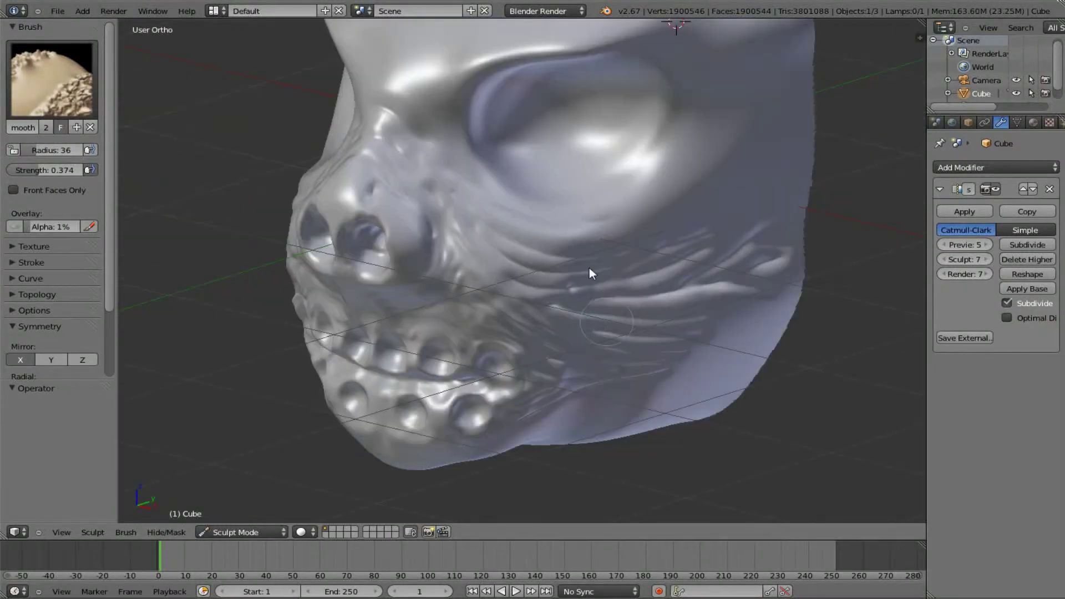
{"action": "mouse_move", "coordinate": [683, 313]}
{"action": "middle_mouse_down"}
{"action": "mouse_move", "coordinate": [574, 257]}
{"action": "mouse_move", "coordinate": [456, 307]}
{"action": "mouse_move", "coordinate": [488, 312]}
{"action": "middle_mouse_up"}
Step: Set the Smooth brush strength to 0.532 and reframe the skull from the front
{"action": "left_click_drag", "start_coordinate": [45, 170], "coordinate": [27, 178]}
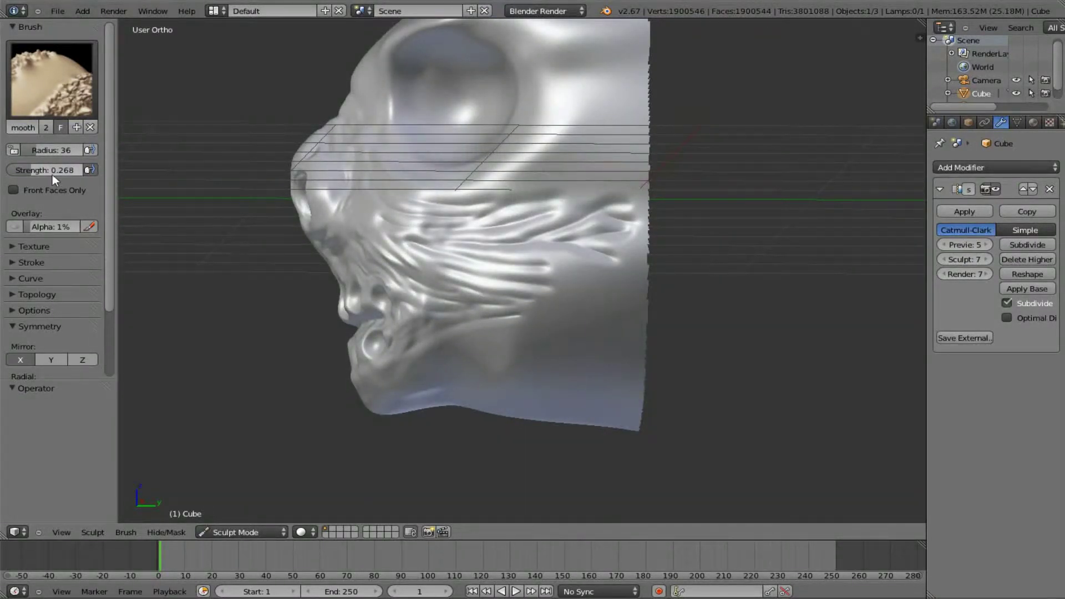
{"action": "left_click_drag", "start_coordinate": [52, 171], "coordinate": [72, 171]}
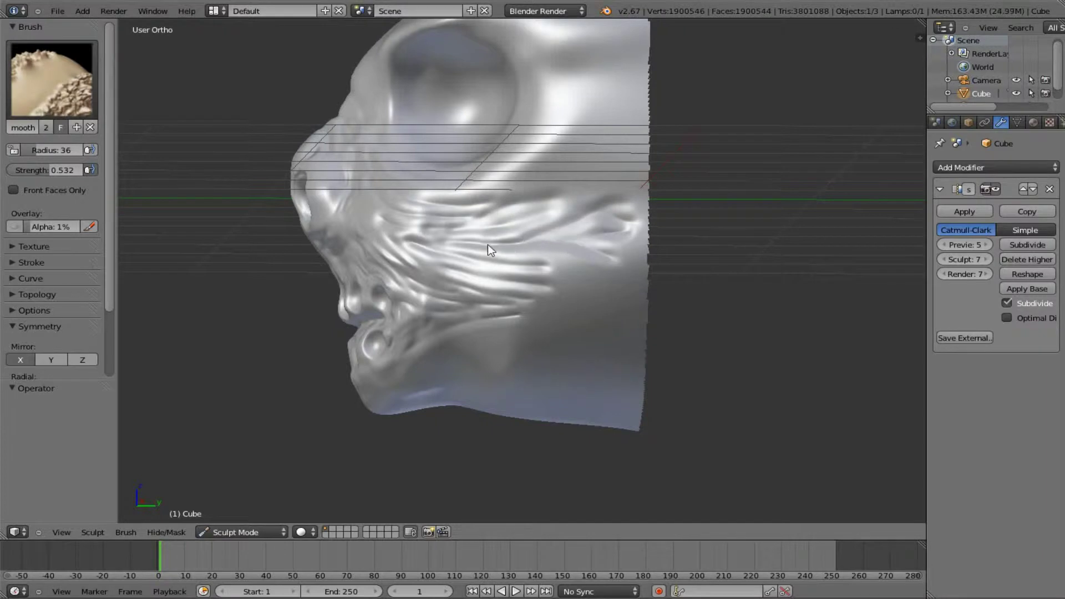
{"action": "middle_click_drag", "start_coordinate": [488, 244], "coordinate": [548, 271]}
{"action": "middle_click_drag", "start_coordinate": [488, 320], "coordinate": [493, 286]}
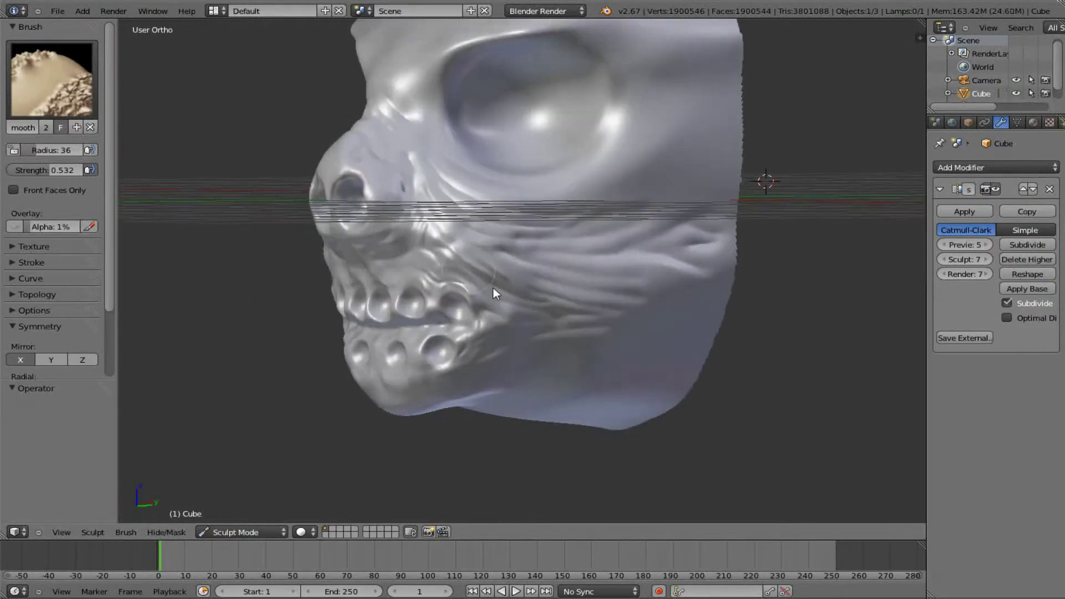
{"action": "scroll", "coordinate": [490, 210], "scroll_direction": "down", "scroll_amount": 3}
{"action": "mouse_move", "coordinate": [490, 209]}
{"action": "middle_mouse_down"}
{"action": "mouse_move", "coordinate": [622, 314]}
{"action": "mouse_move", "coordinate": [604, 238]}
{"action": "mouse_move", "coordinate": [533, 309]}
{"action": "mouse_move", "coordinate": [571, 312]}
{"action": "mouse_move", "coordinate": [464, 306]}
{"action": "middle_mouse_up"}
{"action": "scroll", "coordinate": [466, 304], "scroll_direction": "down", "scroll_amount": 2}
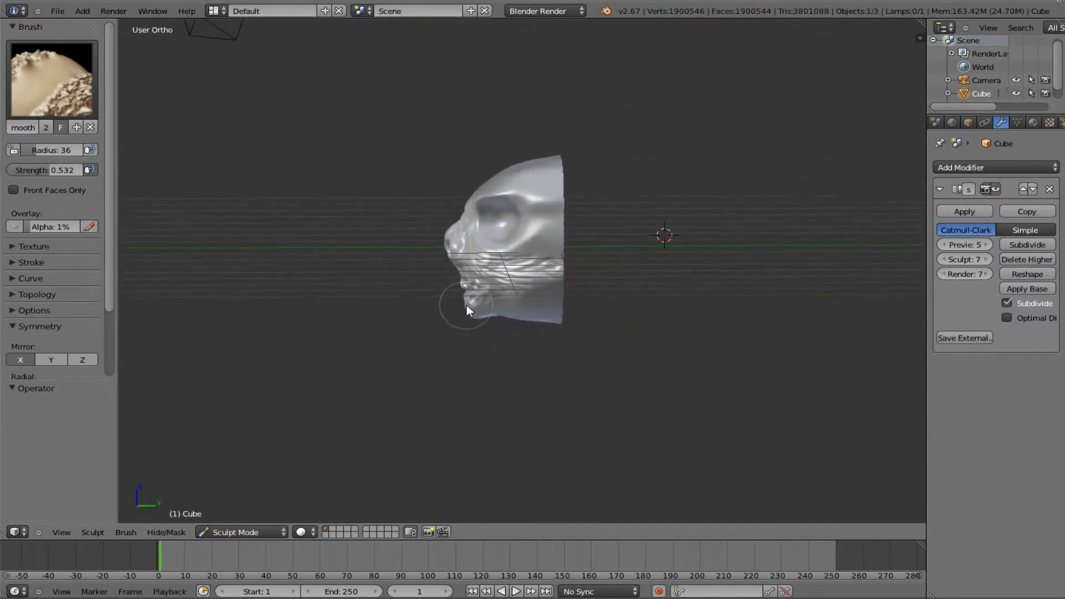
{"action": "scroll", "coordinate": [467, 303], "scroll_direction": "up", "scroll_amount": 5}
{"action": "scroll", "coordinate": [608, 338], "scroll_direction": "down", "scroll_amount": 2}
Step: In side view, box-hide the upper head, leaving only the jaw and neck
{"action": "key", "text": "KP_3"}
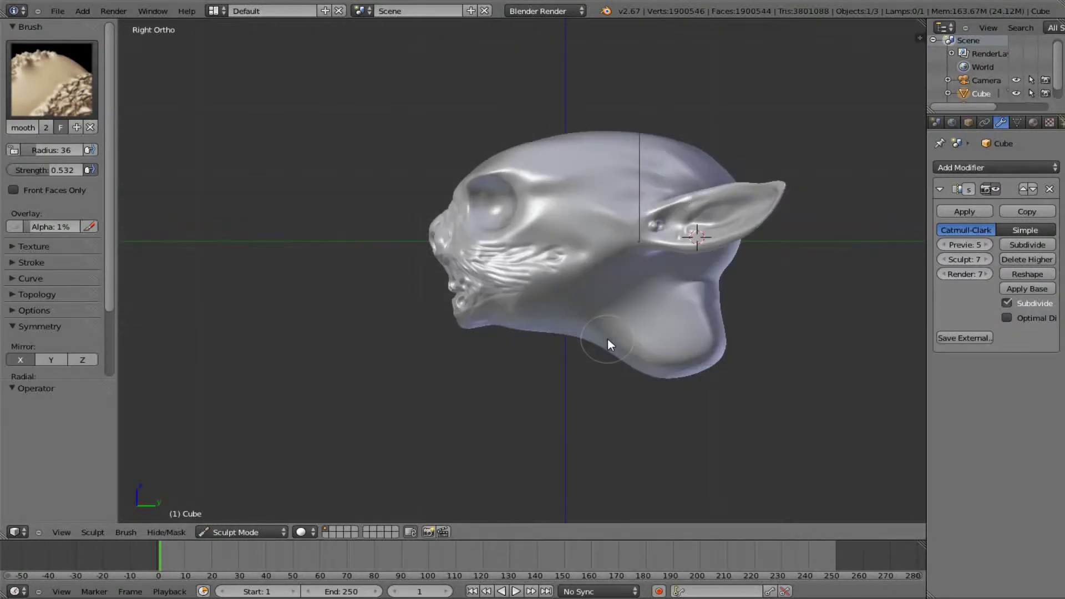
{"action": "key", "text": "h"}
{"action": "mouse_move", "coordinate": [328, 83]}
{"action": "left_mouse_down"}
{"action": "mouse_move", "coordinate": [523, 390]}
{"action": "mouse_move", "coordinate": [824, 258]}
{"action": "left_mouse_up"}
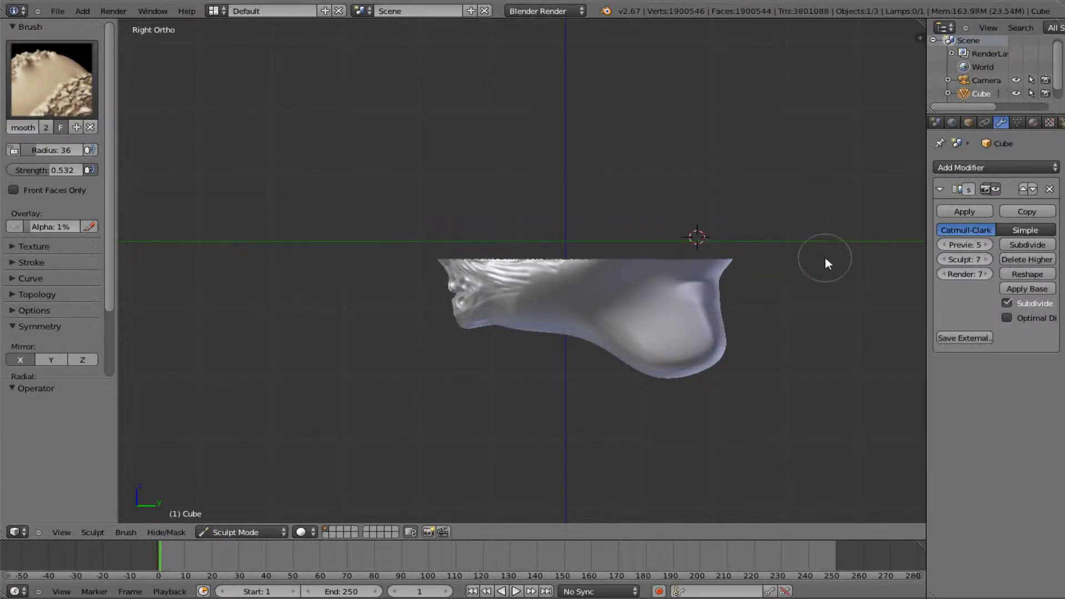
{"action": "scroll", "coordinate": [824, 257], "scroll_direction": "up", "scroll_amount": 5}
{"action": "mouse_move", "coordinate": [824, 256]}
{"action": "middle_mouse_down"}
{"action": "mouse_move", "coordinate": [643, 298]}
{"action": "mouse_move", "coordinate": [678, 359]}
{"action": "middle_mouse_up"}
Step: Pick the Draw brush and unhide the whole head with Alt+H
{"action": "left_click", "coordinate": [52, 78]}
{"action": "left_click", "coordinate": [98, 157]}
{"action": "scroll", "coordinate": [532, 359], "scroll_direction": "down", "scroll_amount": 3}
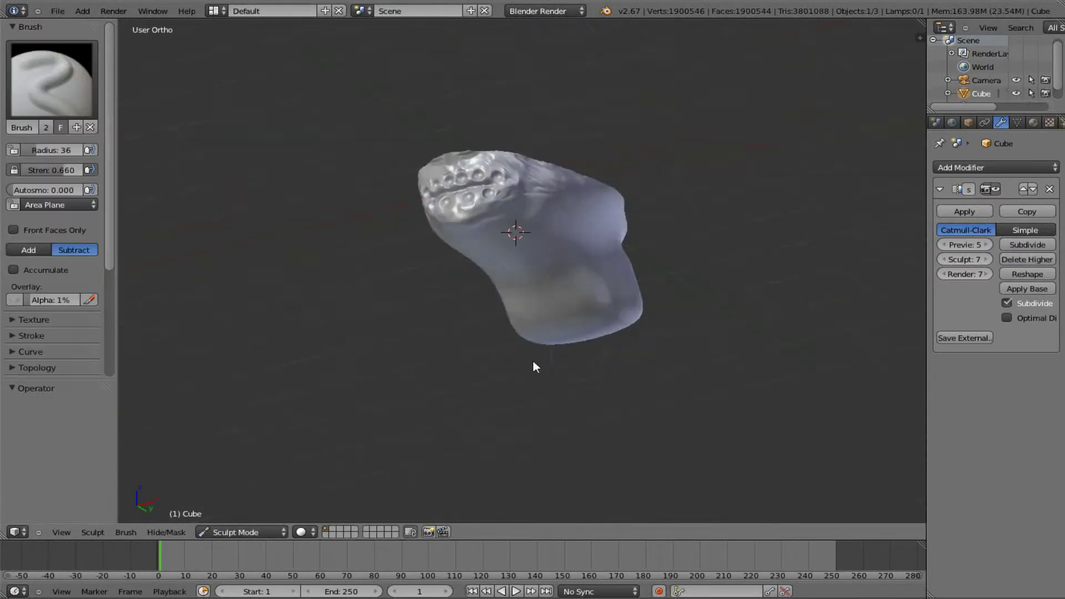
{"action": "mouse_move", "coordinate": [532, 359]}
{"action": "middle_mouse_down"}
{"action": "mouse_move", "coordinate": [570, 257]}
{"action": "mouse_move", "coordinate": [534, 245]}
{"action": "mouse_move", "coordinate": [592, 155]}
{"action": "middle_mouse_up"}
{"action": "scroll", "coordinate": [563, 229], "scroll_direction": "up", "scroll_amount": 3}
{"action": "key", "text": "alt+h"}
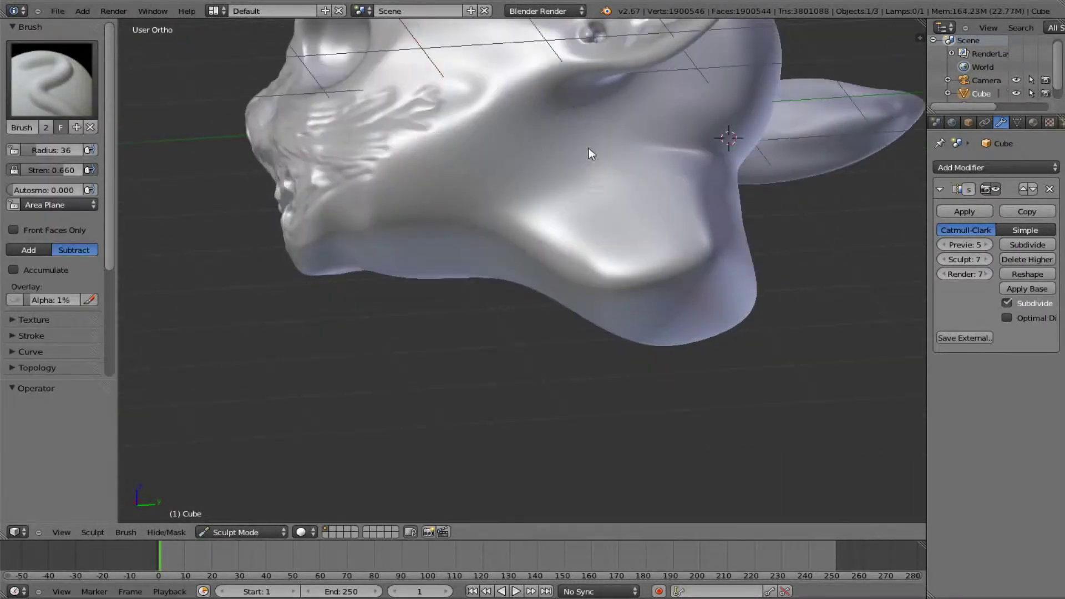
Step: Raise a curved fold down the side of the neck in Add mode, keeping sculpt level 7
{"action": "left_click_drag", "start_coordinate": [548, 155], "coordinate": [572, 255]}
{"action": "key", "text": "ctrl+z"}
{"action": "middle_click_drag", "start_coordinate": [628, 267], "coordinate": [444, 260]}
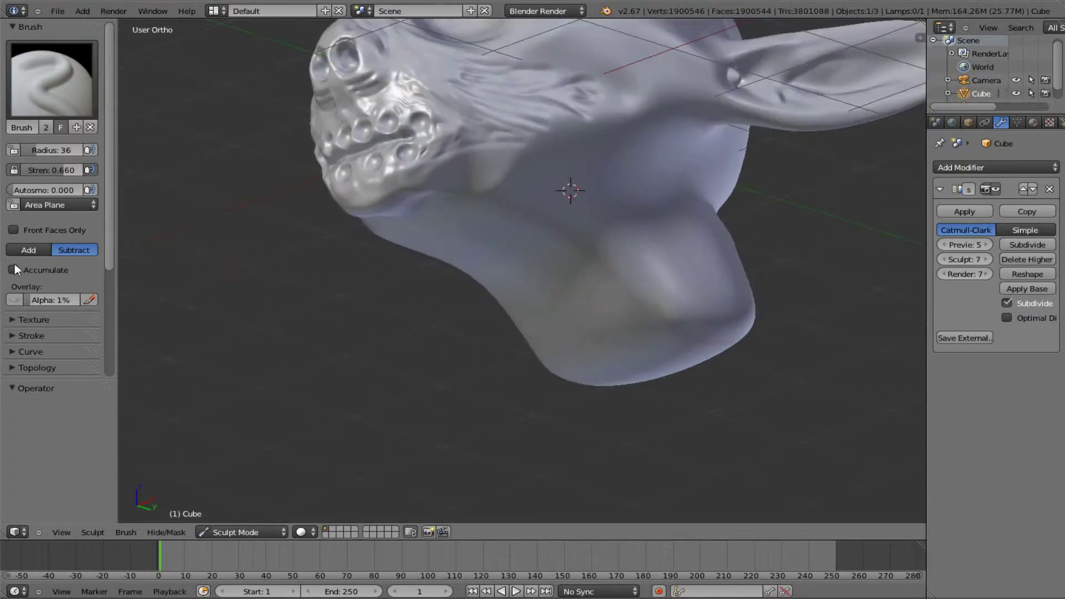
{"action": "left_click", "coordinate": [28, 250]}
{"action": "left_click_drag", "start_coordinate": [635, 244], "coordinate": [626, 349]}
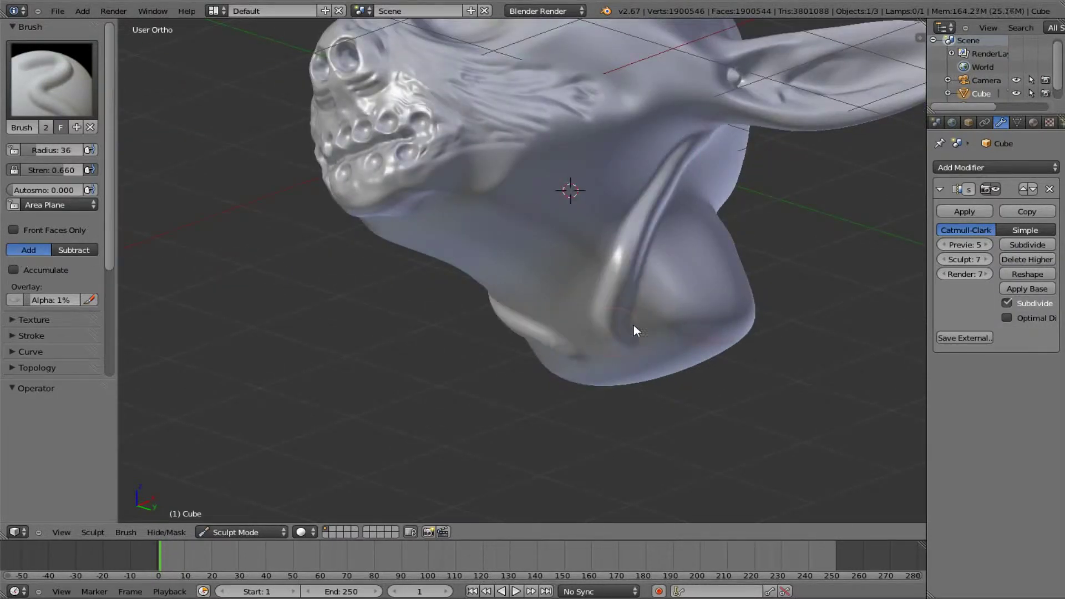
{"action": "scroll", "coordinate": [634, 323], "scroll_direction": "down", "scroll_amount": 3}
{"action": "scroll", "coordinate": [590, 323], "scroll_direction": "up", "scroll_amount": 4}
{"action": "middle_click_drag", "start_coordinate": [589, 324], "coordinate": [8, 92]}
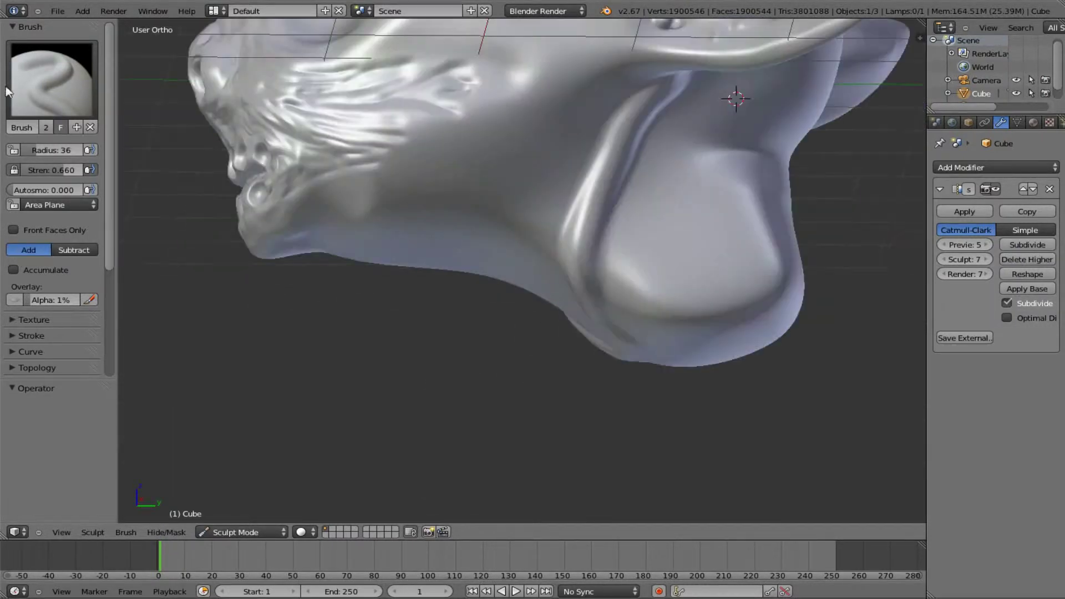
{"action": "left_click", "coordinate": [943, 259]}
{"action": "left_click", "coordinate": [987, 259]}
Step: Box-hide a region of the mesh from side view, then switch to the Smooth brush
{"action": "key", "text": "KP_3"}
{"action": "scroll", "coordinate": [531, 262], "scroll_direction": "down", "scroll_amount": 3}
{"action": "key", "text": "shift+b"}
{"action": "left_click_drag", "start_coordinate": [298, 85], "coordinate": [532, 165]}
{"action": "left_click_drag", "start_coordinate": [476, 95], "coordinate": [717, 190]}
{"action": "middle_click_drag", "start_coordinate": [717, 190], "coordinate": [685, 202]}
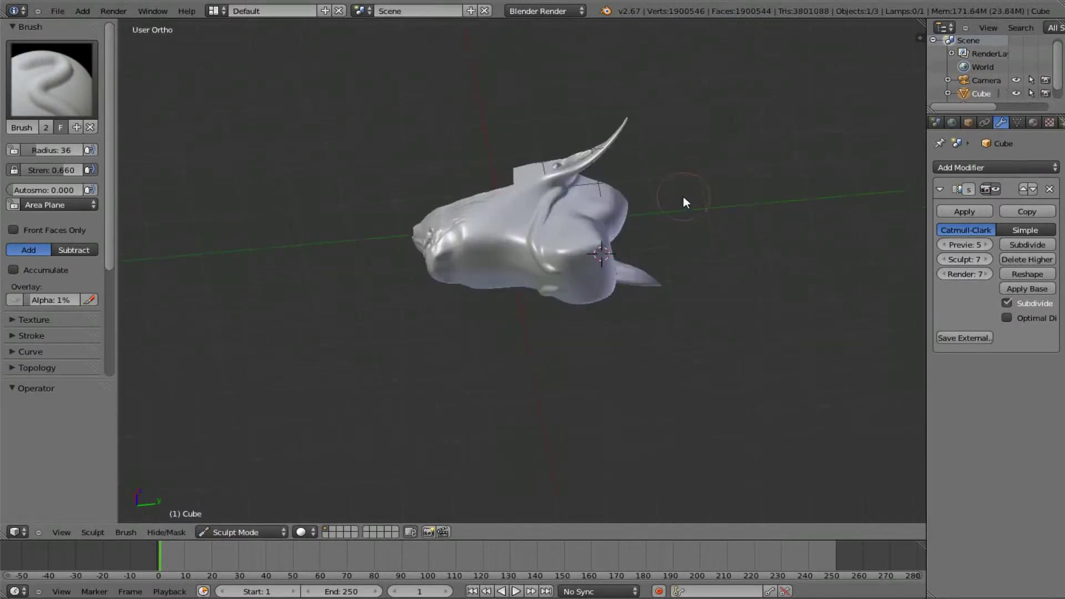
{"action": "scroll", "coordinate": [685, 202], "scroll_direction": "up", "scroll_amount": 5}
{"action": "middle_click_drag", "start_coordinate": [779, 202], "coordinate": [670, 260]}
{"action": "key", "text": "s"}
{"action": "scroll", "coordinate": [670, 261], "scroll_direction": "down", "scroll_amount": 3}
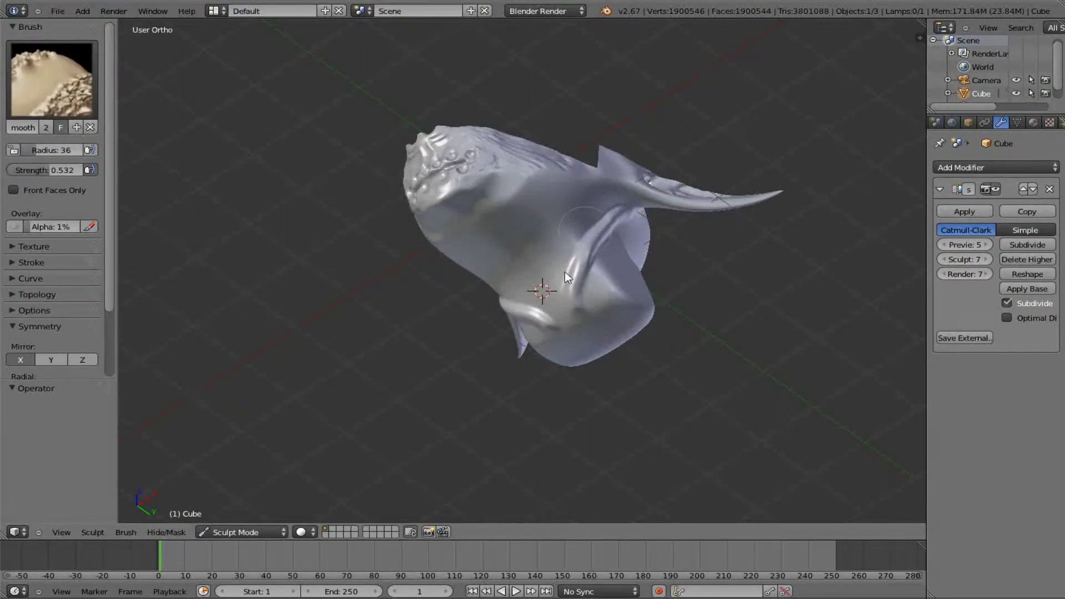
Step: At Multires sculpt level 5, lightly smooth the neck fold, then restore level 7
{"action": "middle_click_drag", "start_coordinate": [588, 325], "coordinate": [499, 339]}
{"action": "left_click", "coordinate": [942, 259]}
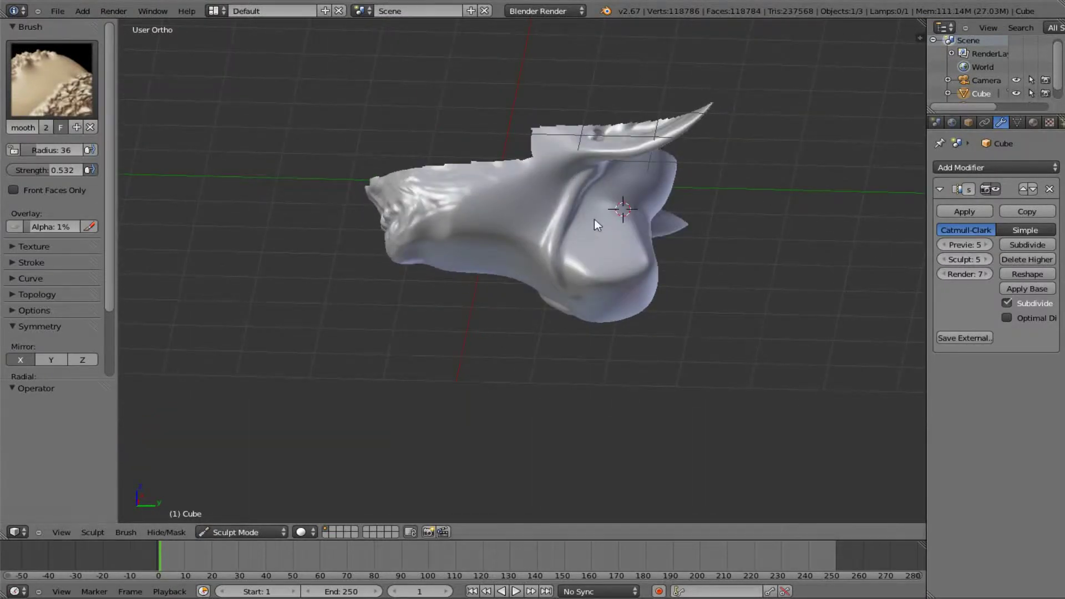
{"action": "left_click_drag", "start_coordinate": [594, 219], "coordinate": [568, 296]}
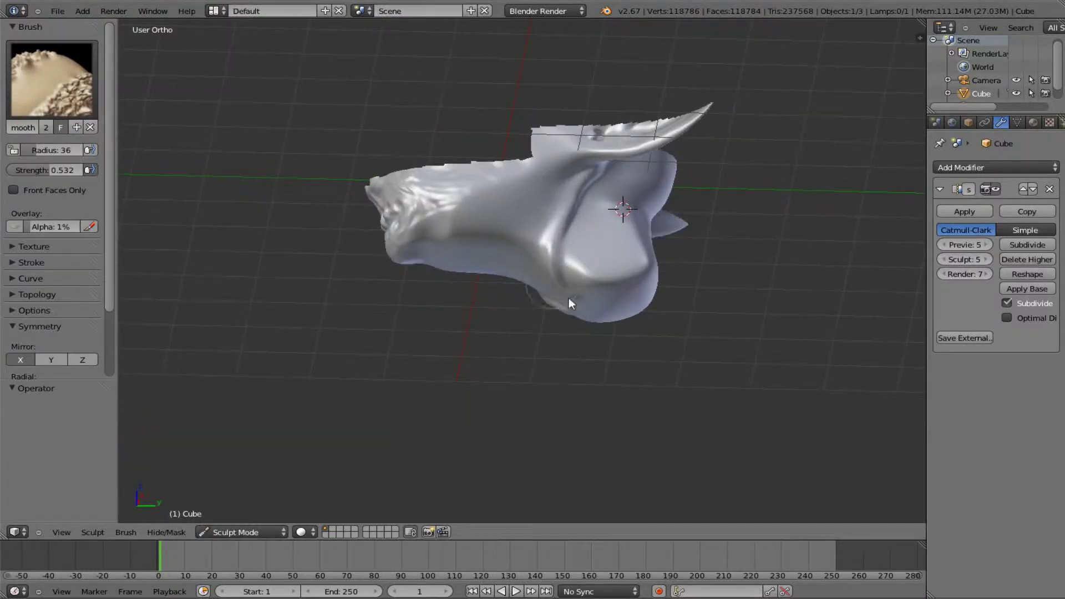
{"action": "left_click", "coordinate": [984, 258]}
{"action": "left_click", "coordinate": [984, 258]}
{"action": "scroll", "coordinate": [561, 258], "scroll_direction": "down", "scroll_amount": 2}
{"action": "scroll", "coordinate": [594, 259], "scroll_direction": "up", "scroll_amount": 5}
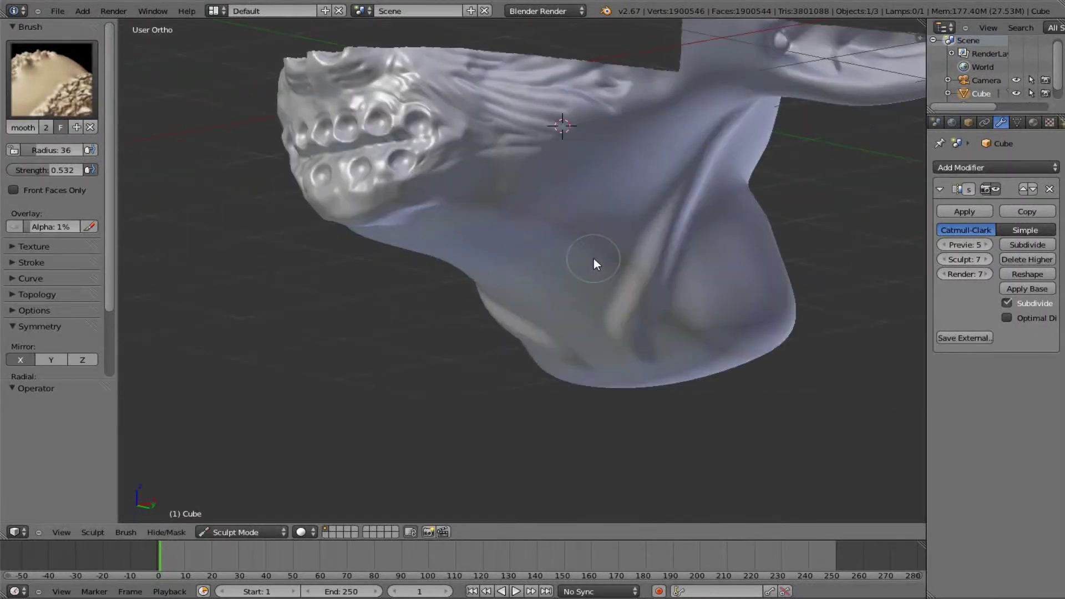
{"action": "scroll", "coordinate": [620, 294], "scroll_direction": "up", "scroll_amount": 2}
{"action": "middle_click_drag", "start_coordinate": [620, 294], "coordinate": [225, 179]}
Step: Switch back to the Draw brush and carve grooves into the bumpy mouth surface
{"action": "key", "text": "x"}
{"action": "mouse_move", "coordinate": [470, 166]}
{"action": "middle_mouse_down"}
{"action": "mouse_move", "coordinate": [391, 197]}
{"action": "mouse_move", "coordinate": [455, 221]}
{"action": "middle_mouse_up"}
{"action": "scroll", "coordinate": [454, 220], "scroll_direction": "up", "scroll_amount": 5}
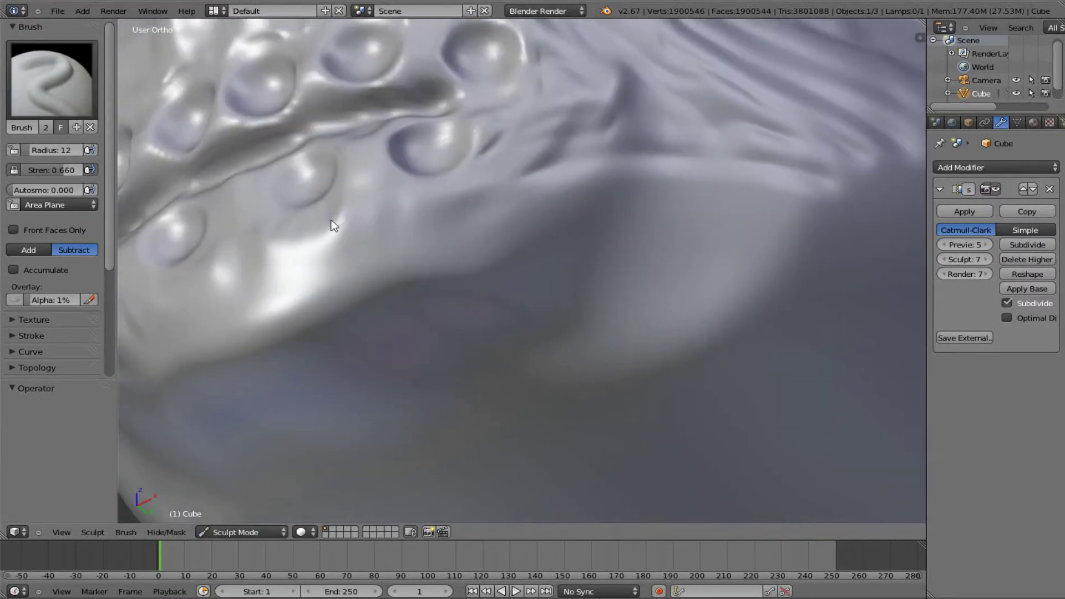
{"action": "mouse_move", "coordinate": [299, 242]}
{"action": "left_mouse_down"}
{"action": "mouse_move", "coordinate": [363, 202]}
{"action": "mouse_move", "coordinate": [480, 193]}
{"action": "left_mouse_up"}
{"action": "scroll", "coordinate": [483, 231], "scroll_direction": "down", "scroll_amount": 4}
{"action": "middle_click_drag", "start_coordinate": [470, 221], "coordinate": [480, 275]}
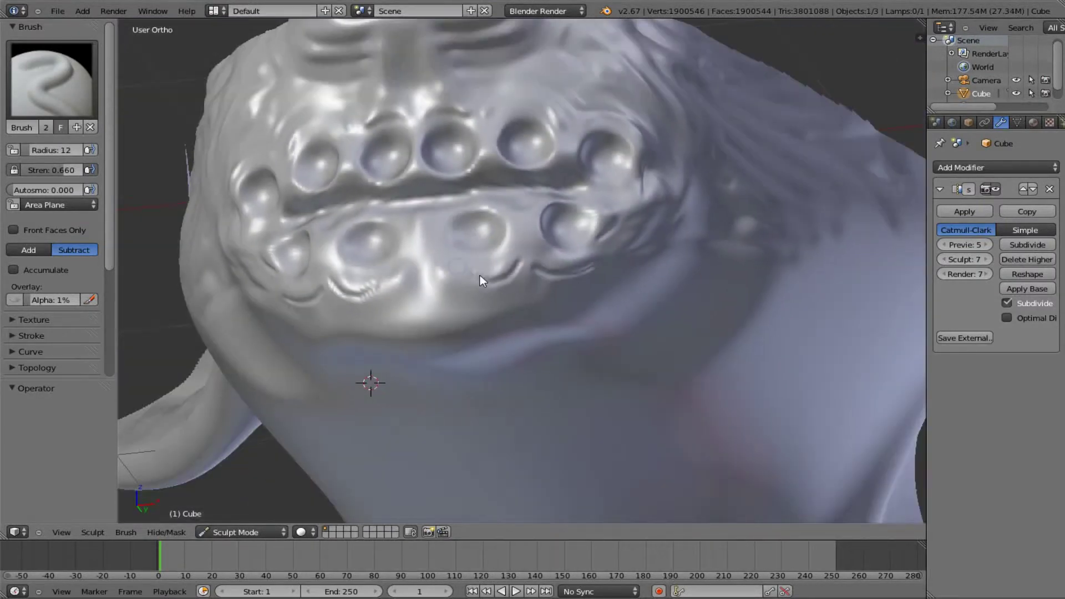
{"action": "middle_click_drag", "start_coordinate": [691, 258], "coordinate": [526, 185]}
Step: Carve nine thin grooves below the mouth and down the chin and throat
{"action": "middle_click_drag", "start_coordinate": [606, 247], "coordinate": [468, 123]}
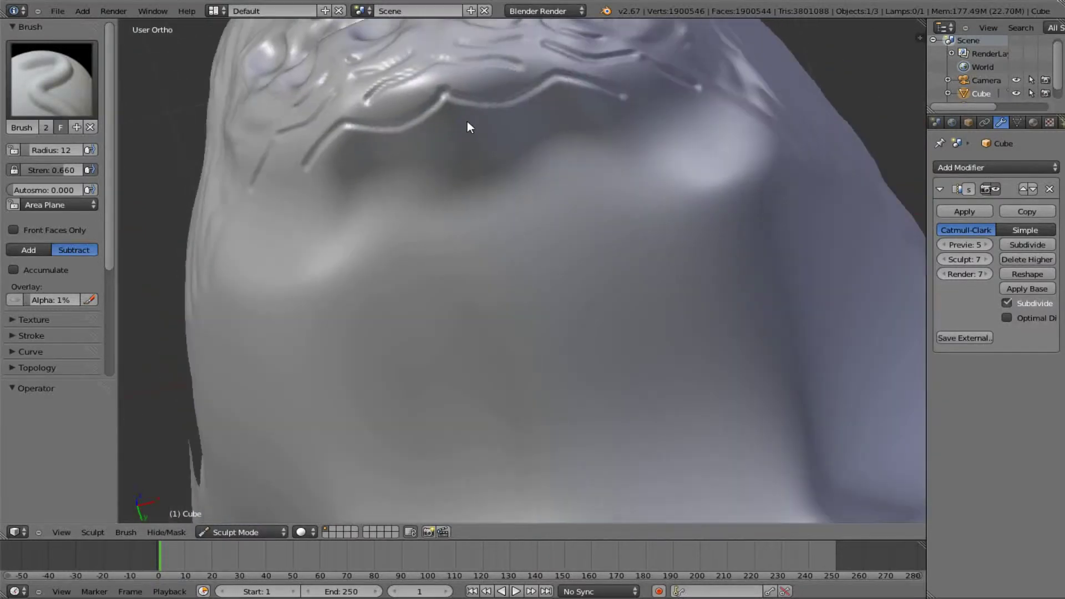
{"action": "left_click_drag", "start_coordinate": [444, 130], "coordinate": [404, 264]}
{"action": "left_click_drag", "start_coordinate": [468, 125], "coordinate": [586, 220]}
{"action": "left_click_drag", "start_coordinate": [388, 158], "coordinate": [382, 293]}
{"action": "left_click_drag", "start_coordinate": [466, 152], "coordinate": [455, 328]}
{"action": "left_click_drag", "start_coordinate": [508, 180], "coordinate": [579, 299]}
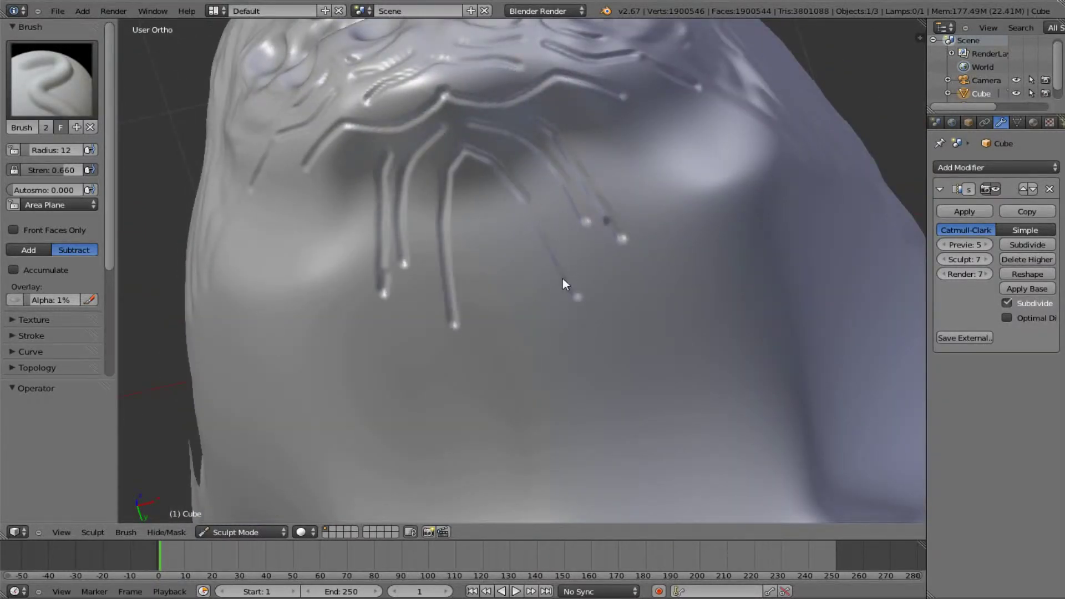
{"action": "left_click_drag", "start_coordinate": [484, 211], "coordinate": [492, 403]}
{"action": "left_click_drag", "start_coordinate": [524, 261], "coordinate": [566, 392]}
{"action": "left_click_drag", "start_coordinate": [544, 233], "coordinate": [592, 381]}
Step: Carve three long grooves along the cheek toward the back of the head
{"action": "scroll", "coordinate": [658, 388], "scroll_direction": "down", "scroll_amount": 3}
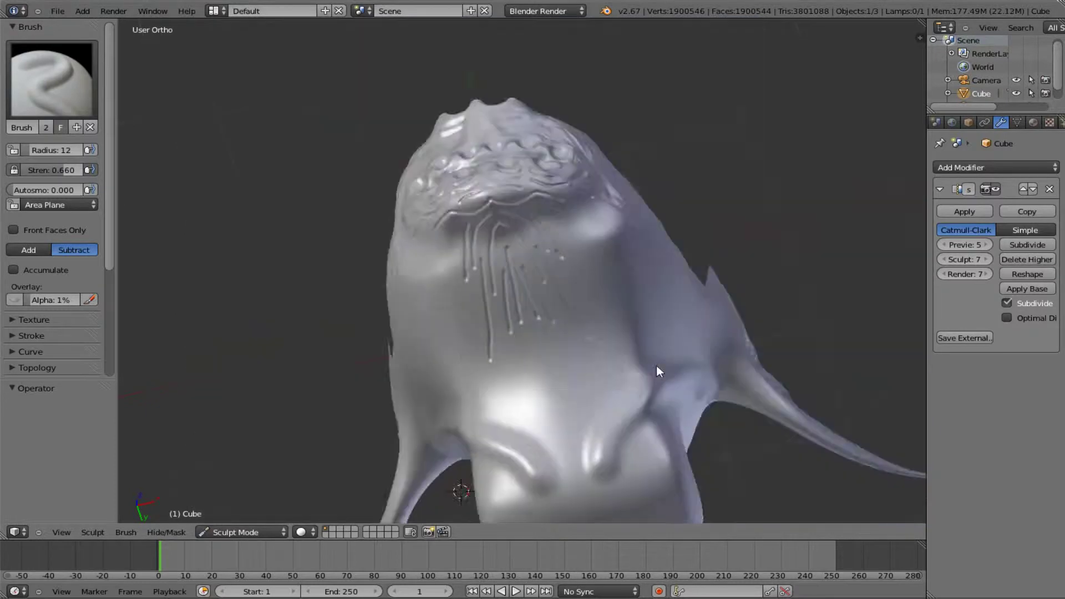
{"action": "middle_click_drag", "start_coordinate": [659, 373], "coordinate": [497, 291]}
{"action": "scroll", "coordinate": [487, 262], "scroll_direction": "up", "scroll_amount": 2}
{"action": "left_click_drag", "start_coordinate": [432, 208], "coordinate": [748, 270]}
{"action": "left_click_drag", "start_coordinate": [527, 245], "coordinate": [712, 284]}
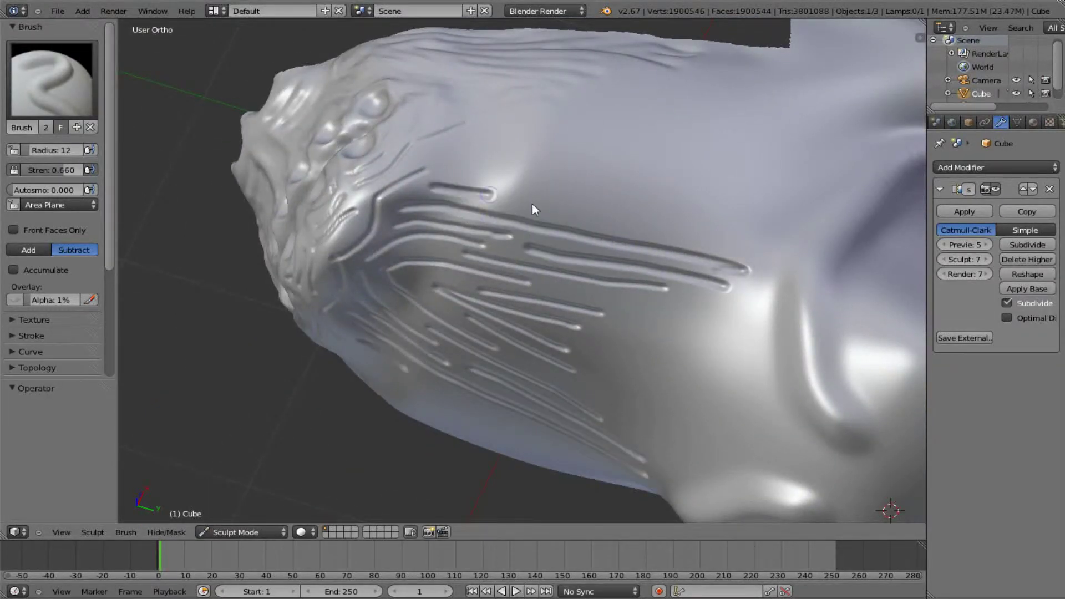
{"action": "left_click_drag", "start_coordinate": [531, 205], "coordinate": [716, 218]}
{"action": "middle_click_drag", "start_coordinate": [717, 218], "coordinate": [513, 239]}
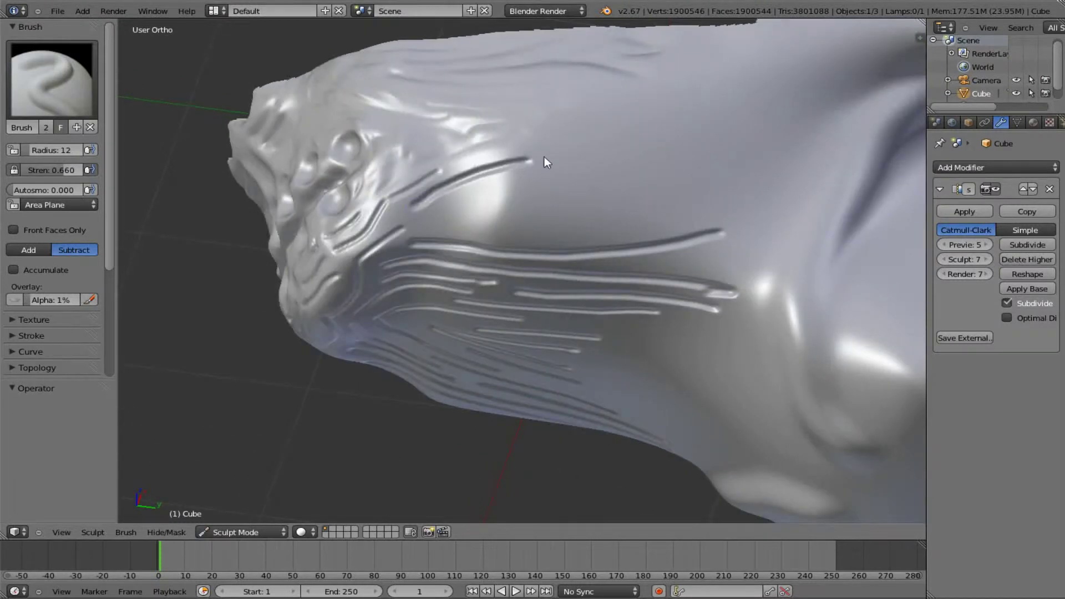
Step: Carve grooves rising up the side of the head and across the cheek
{"action": "middle_click_drag", "start_coordinate": [544, 156], "coordinate": [505, 201]}
{"action": "left_click_drag", "start_coordinate": [505, 200], "coordinate": [785, 118]}
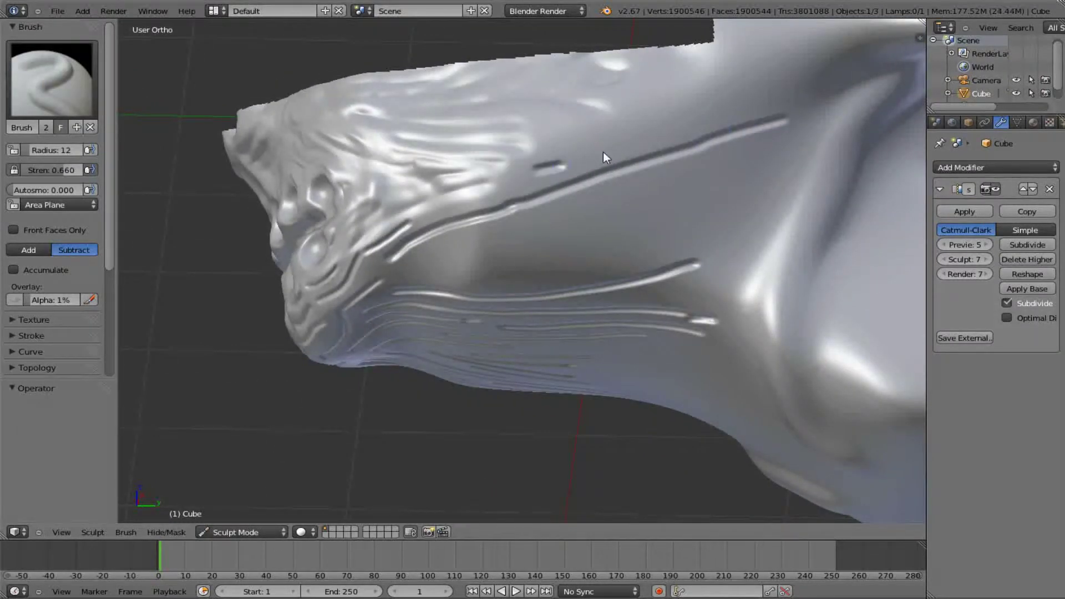
{"action": "left_click_drag", "start_coordinate": [555, 167], "coordinate": [661, 130]}
{"action": "left_click_drag", "start_coordinate": [555, 123], "coordinate": [682, 133]}
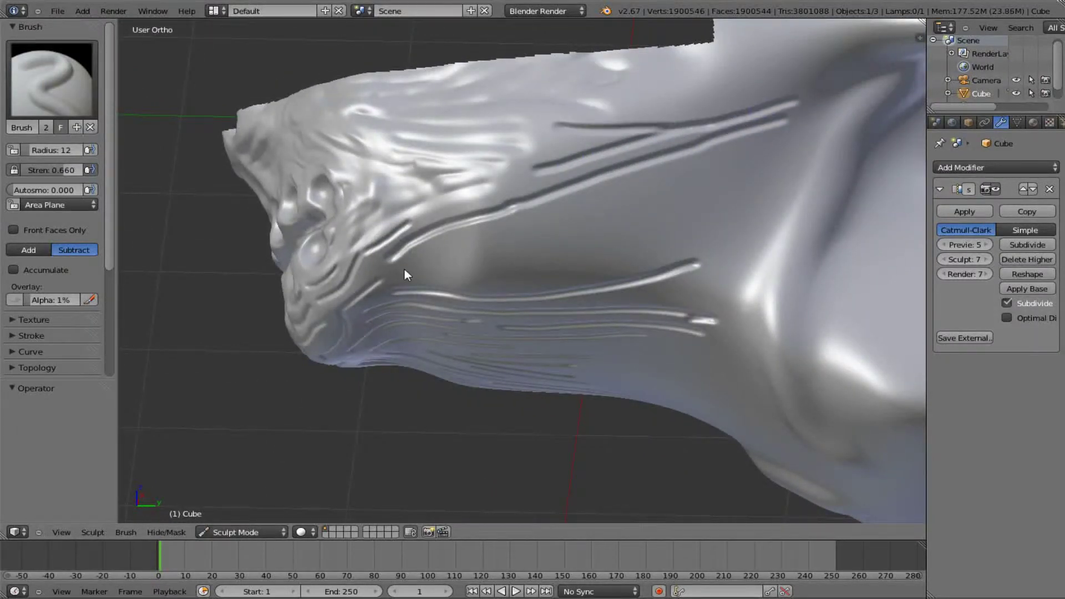
{"action": "mouse_move", "coordinate": [405, 270]}
{"action": "left_mouse_down"}
{"action": "mouse_move", "coordinate": [534, 284]}
{"action": "mouse_move", "coordinate": [683, 255]}
{"action": "left_mouse_up"}
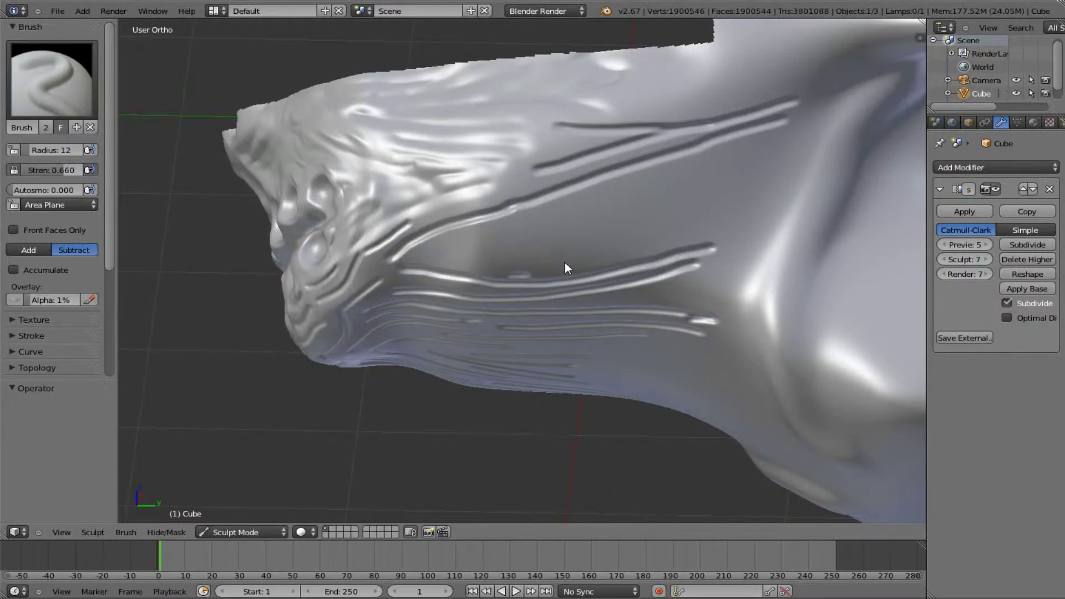
{"action": "mouse_move", "coordinate": [564, 262]}
{"action": "left_mouse_down"}
{"action": "mouse_move", "coordinate": [737, 203]}
{"action": "mouse_move", "coordinate": [768, 161]}
{"action": "left_mouse_up"}
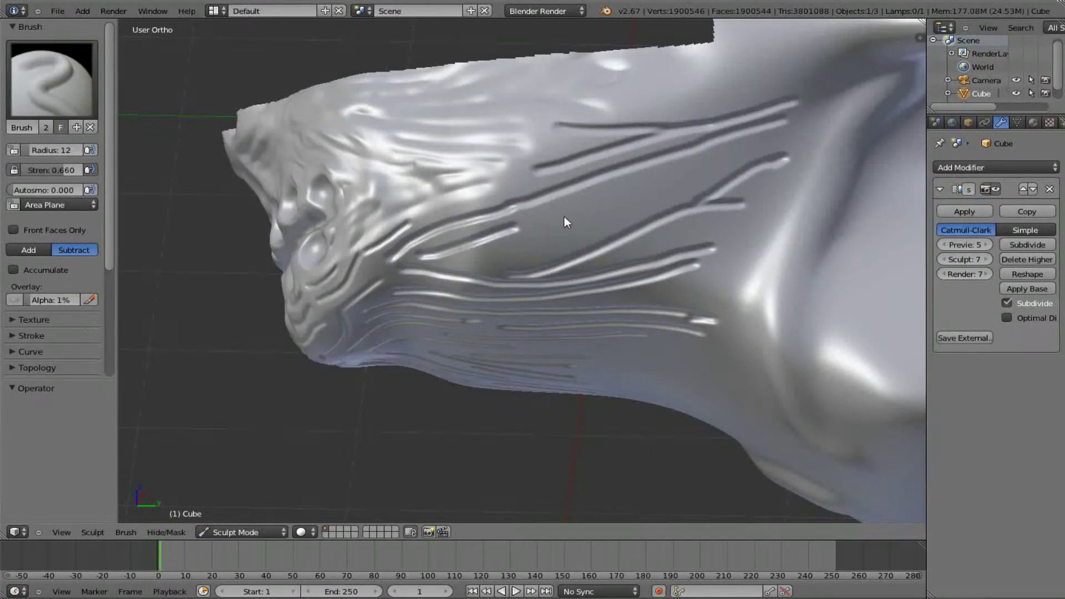
{"action": "scroll", "coordinate": [670, 236], "scroll_direction": "down", "scroll_amount": 1}
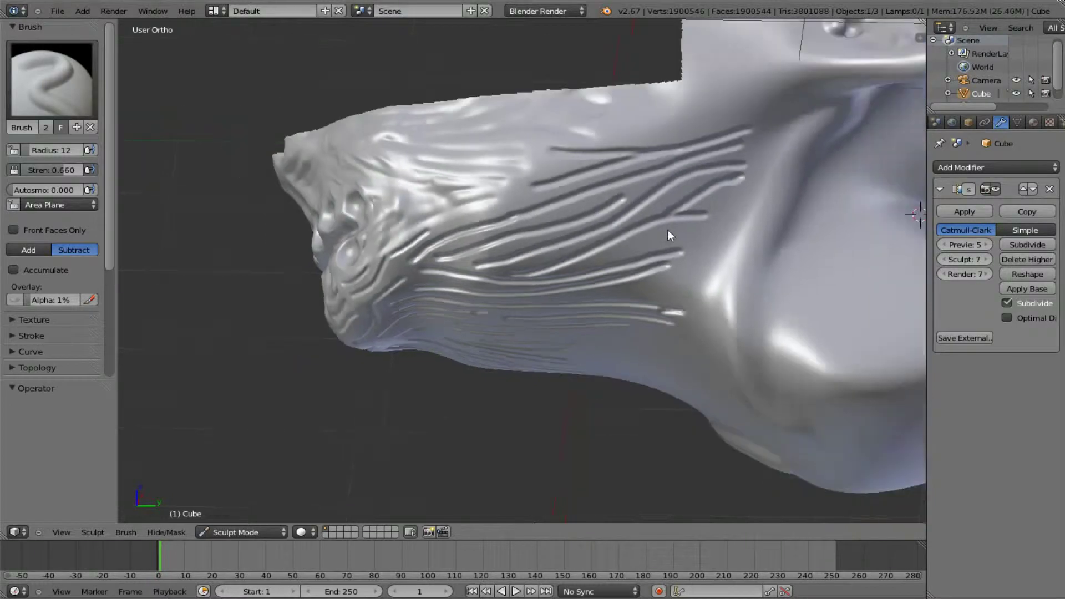
{"action": "scroll", "coordinate": [668, 230], "scroll_direction": "down", "scroll_amount": 3}
{"action": "mouse_move", "coordinate": [668, 230]}
{"action": "middle_mouse_down"}
{"action": "mouse_move", "coordinate": [799, 300]}
{"action": "mouse_move", "coordinate": [556, 350]}
{"action": "mouse_move", "coordinate": [559, 245]}
{"action": "mouse_move", "coordinate": [568, 305]}
{"action": "middle_mouse_up"}
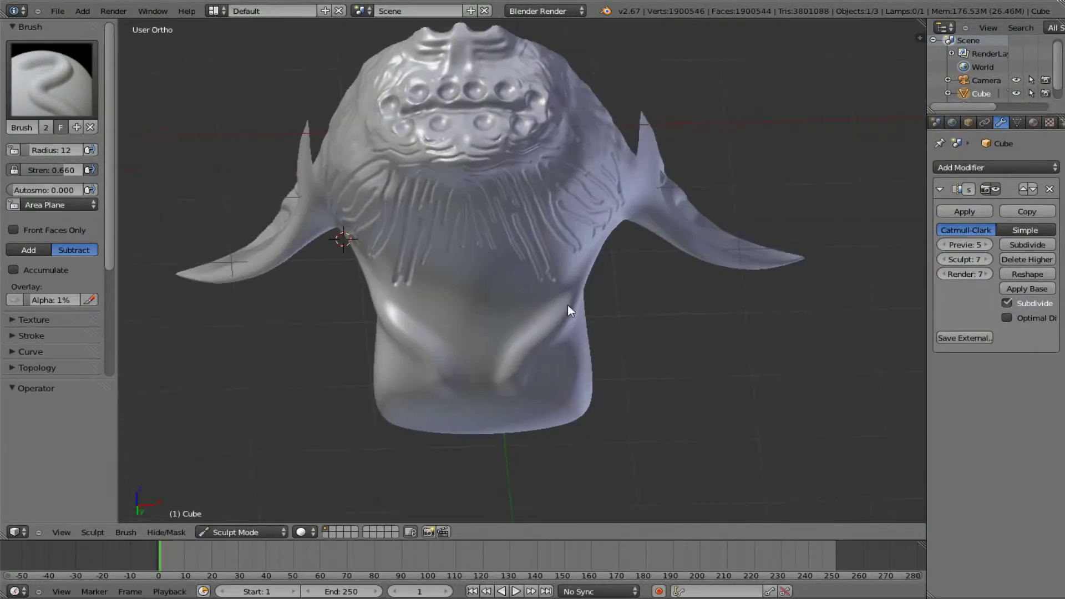
{"action": "scroll", "coordinate": [502, 254], "scroll_direction": "down", "scroll_amount": 5}
{"action": "scroll", "coordinate": [499, 271], "scroll_direction": "up", "scroll_amount": 10}
{"action": "scroll", "coordinate": [510, 268], "scroll_direction": "down", "scroll_amount": 4}
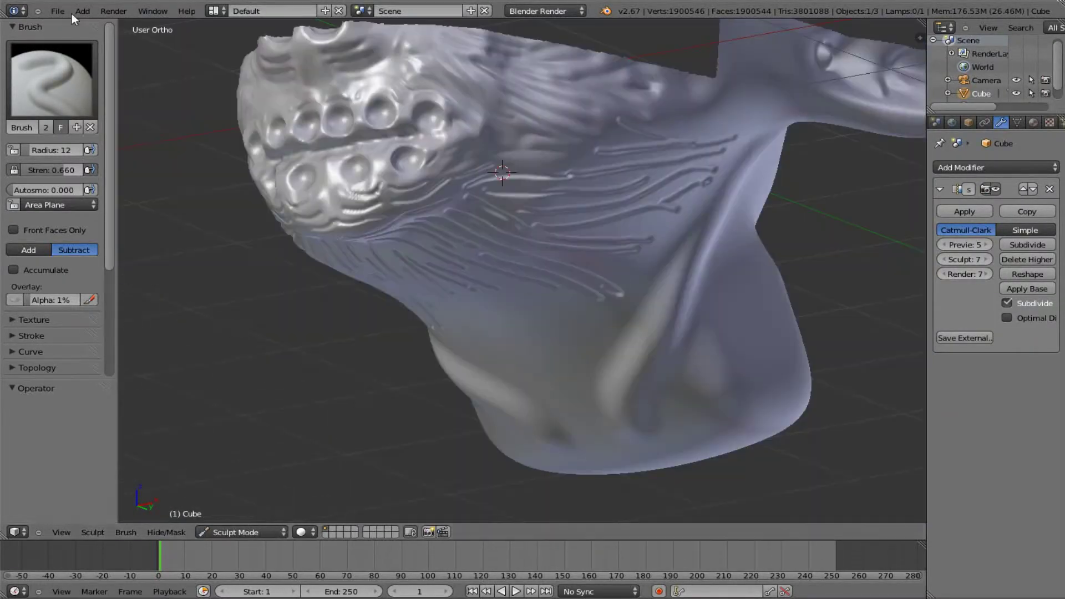
Step: Save the sculpt as monster.blend
{"action": "left_click", "coordinate": [64, 12]}
{"action": "left_click", "coordinate": [82, 92]}
{"action": "left_click", "coordinate": [221, 58]}
{"action": "type", "text": "monster"}
{"action": "key", "text": "Return"}
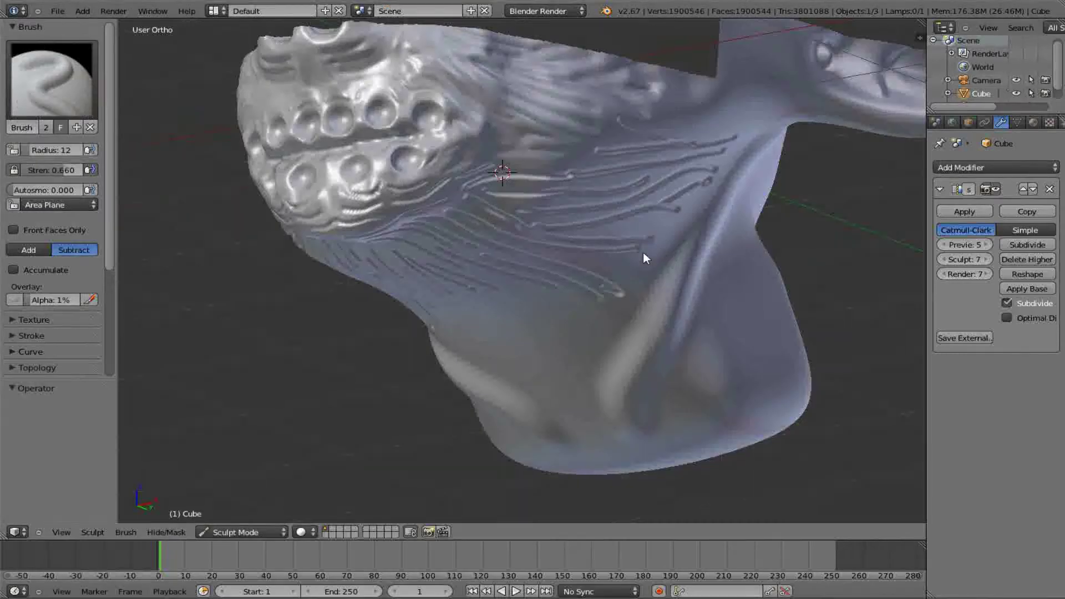
{"action": "scroll", "coordinate": [643, 252], "scroll_direction": "down", "scroll_amount": 4}
{"action": "middle_click_drag", "start_coordinate": [644, 252], "coordinate": [576, 293]}
Step: Carve a mirrored groove and four diagonal grooves across the face
{"action": "scroll", "coordinate": [457, 189], "scroll_direction": "up", "scroll_amount": 6}
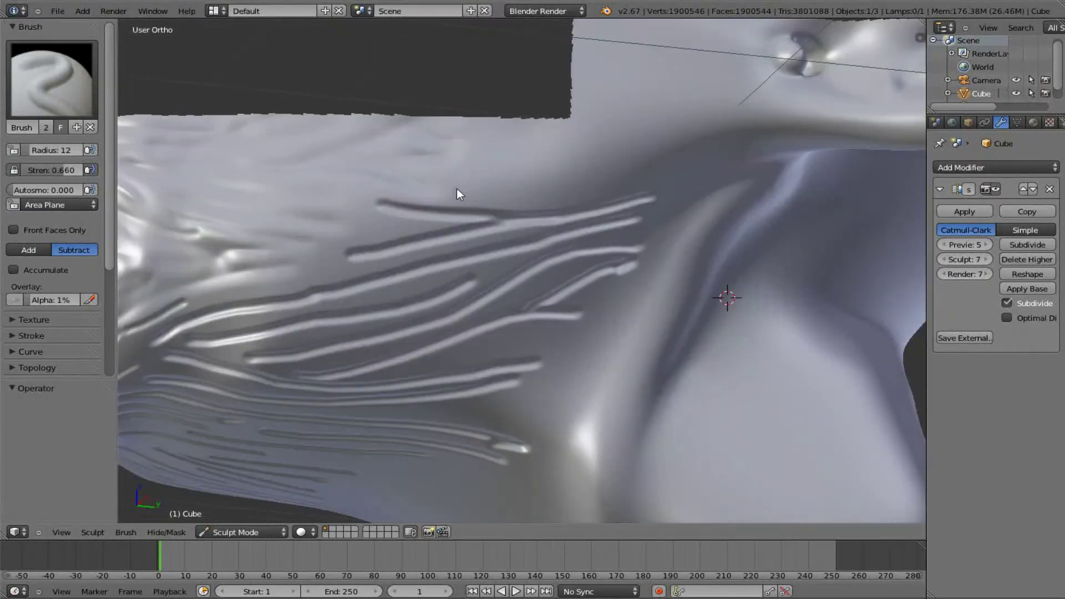
{"action": "scroll", "coordinate": [700, 178], "scroll_direction": "down", "scroll_amount": 3}
{"action": "scroll", "coordinate": [642, 176], "scroll_direction": "down", "scroll_amount": 3}
{"action": "scroll", "coordinate": [261, 242], "scroll_direction": "up", "scroll_amount": 7}
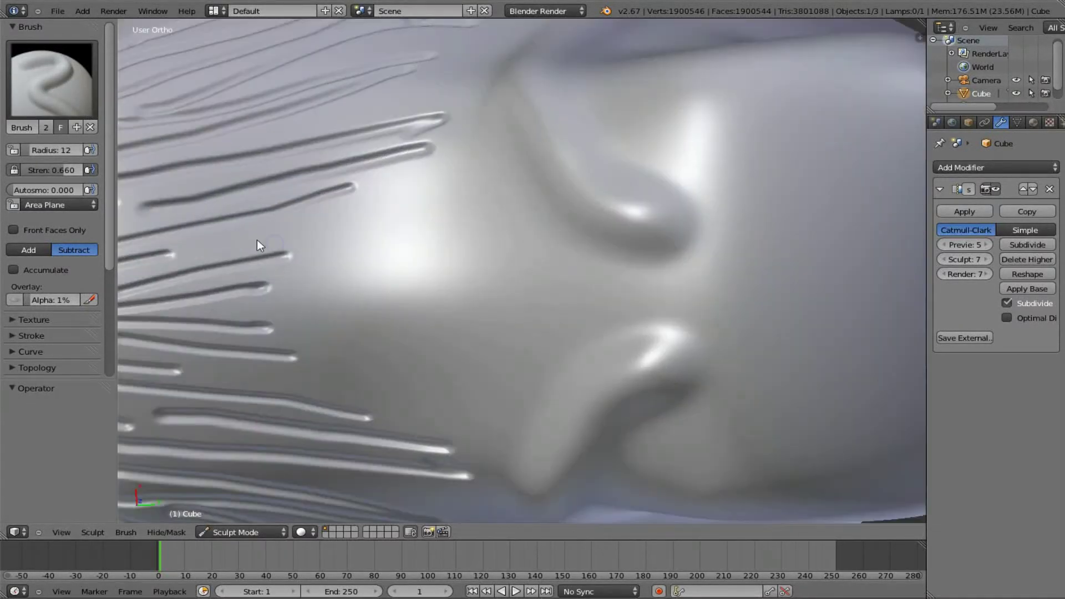
{"action": "mouse_move", "coordinate": [368, 184]}
{"action": "left_mouse_down"}
{"action": "mouse_move", "coordinate": [548, 201]}
{"action": "mouse_move", "coordinate": [673, 253]}
{"action": "left_mouse_up"}
{"action": "mouse_move", "coordinate": [673, 253]}
{"action": "middle_mouse_down"}
{"action": "mouse_move", "coordinate": [697, 268]}
{"action": "mouse_move", "coordinate": [334, 69]}
{"action": "middle_mouse_up"}
{"action": "left_click_drag", "start_coordinate": [334, 69], "coordinate": [439, 208]}
{"action": "left_click_drag", "start_coordinate": [446, 252], "coordinate": [513, 372]}
{"action": "left_click_drag", "start_coordinate": [465, 201], "coordinate": [524, 347]}
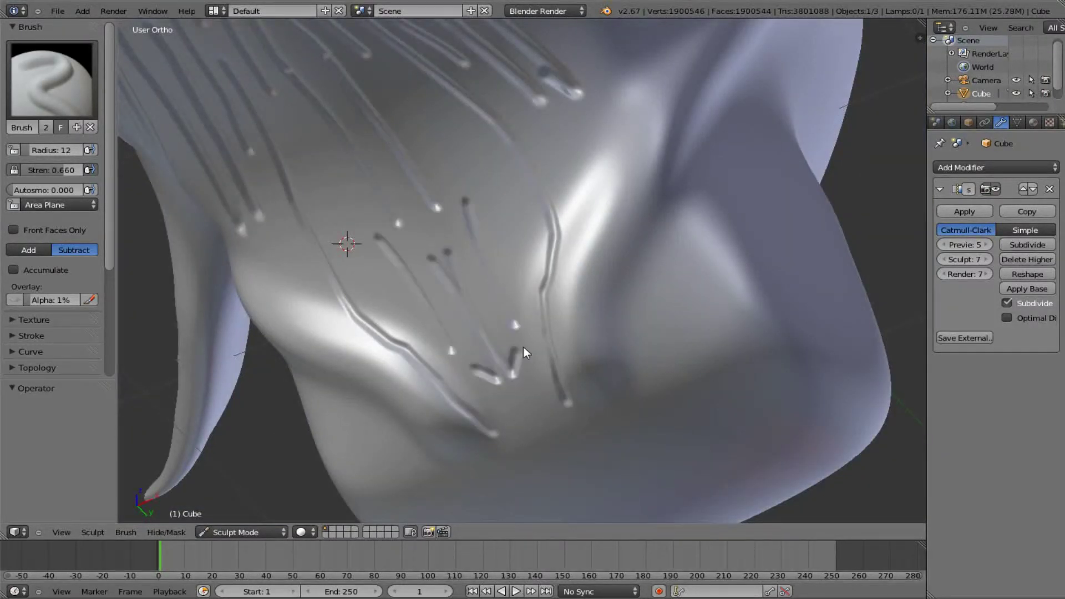
{"action": "left_click_drag", "start_coordinate": [377, 236], "coordinate": [466, 369]}
Step: Carve mirrored grooves on the upper face, a long central groove, and one down the neck
{"action": "mouse_move", "coordinate": [425, 123]}
{"action": "left_mouse_down"}
{"action": "mouse_move", "coordinate": [517, 247]}
{"action": "mouse_move", "coordinate": [476, 139]}
{"action": "left_mouse_up"}
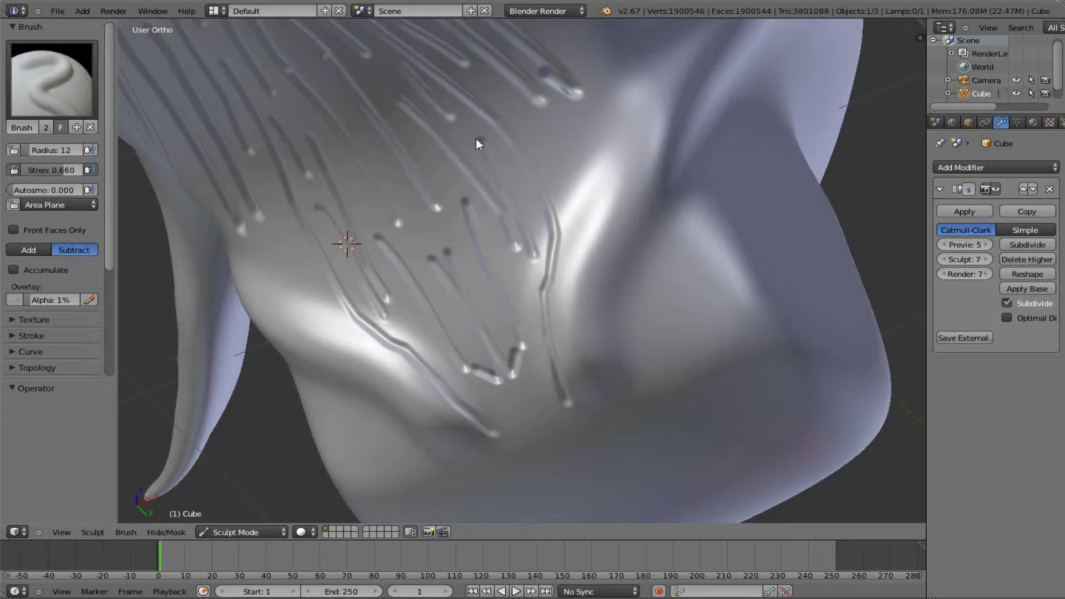
{"action": "left_click_drag", "start_coordinate": [493, 89], "coordinate": [547, 145]}
{"action": "middle_click_drag", "start_coordinate": [571, 169], "coordinate": [557, 182]}
{"action": "left_click_drag", "start_coordinate": [640, 92], "coordinate": [563, 252]}
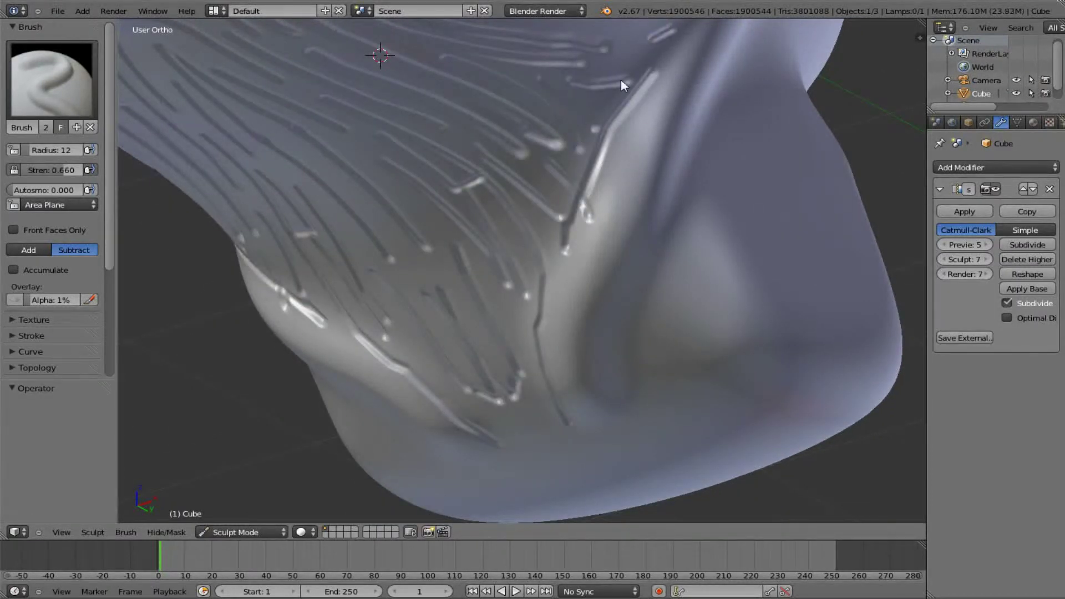
{"action": "mouse_move", "coordinate": [621, 80]}
{"action": "middle_mouse_down"}
{"action": "mouse_move", "coordinate": [527, 204]}
{"action": "mouse_move", "coordinate": [401, 116]}
{"action": "mouse_move", "coordinate": [348, 204]}
{"action": "middle_mouse_up"}
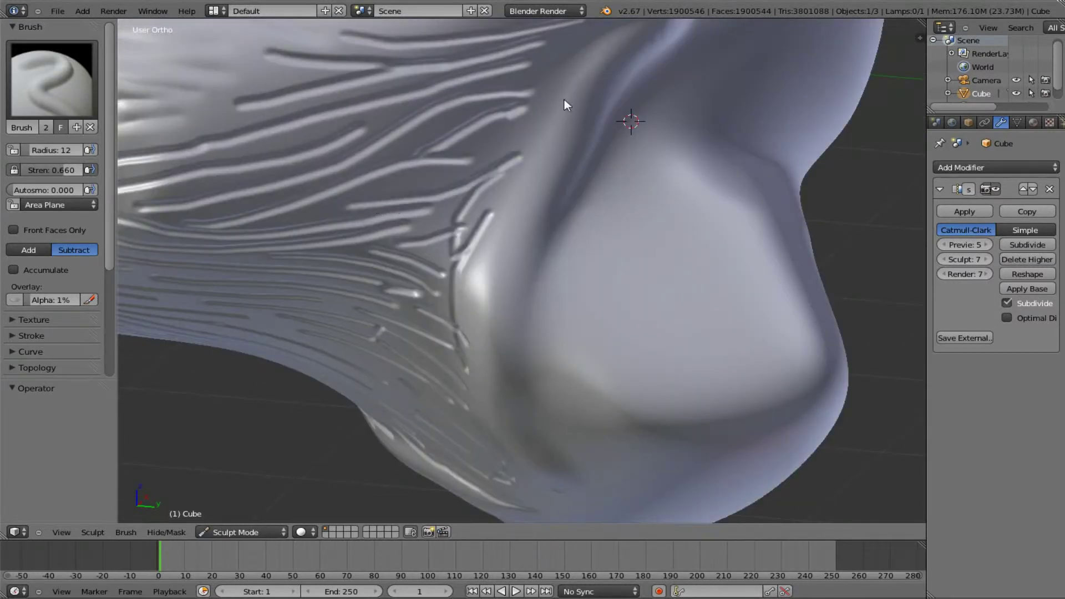
{"action": "middle_click_drag", "start_coordinate": [564, 104], "coordinate": [392, 269]}
{"action": "middle_click_drag", "start_coordinate": [397, 157], "coordinate": [458, 170]}
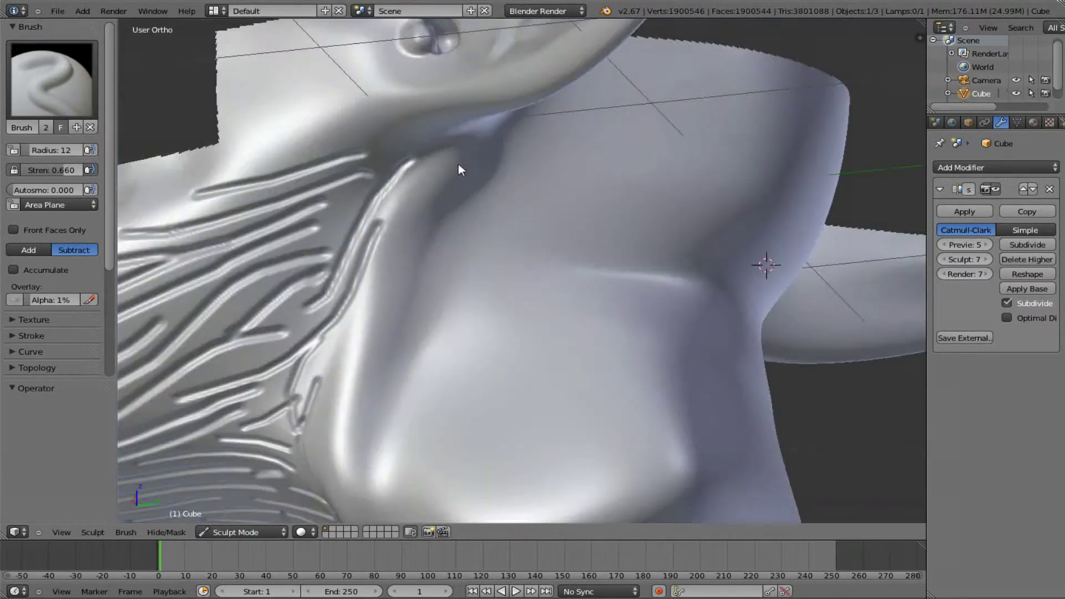
{"action": "mouse_move", "coordinate": [494, 170]}
{"action": "left_mouse_down"}
{"action": "mouse_move", "coordinate": [399, 299]}
{"action": "mouse_move", "coordinate": [388, 383]}
{"action": "left_mouse_up"}
Step: Carve short grooves near the chin and cheek plus a long groove along the neck
{"action": "middle_click_drag", "start_coordinate": [391, 271], "coordinate": [395, 149]}
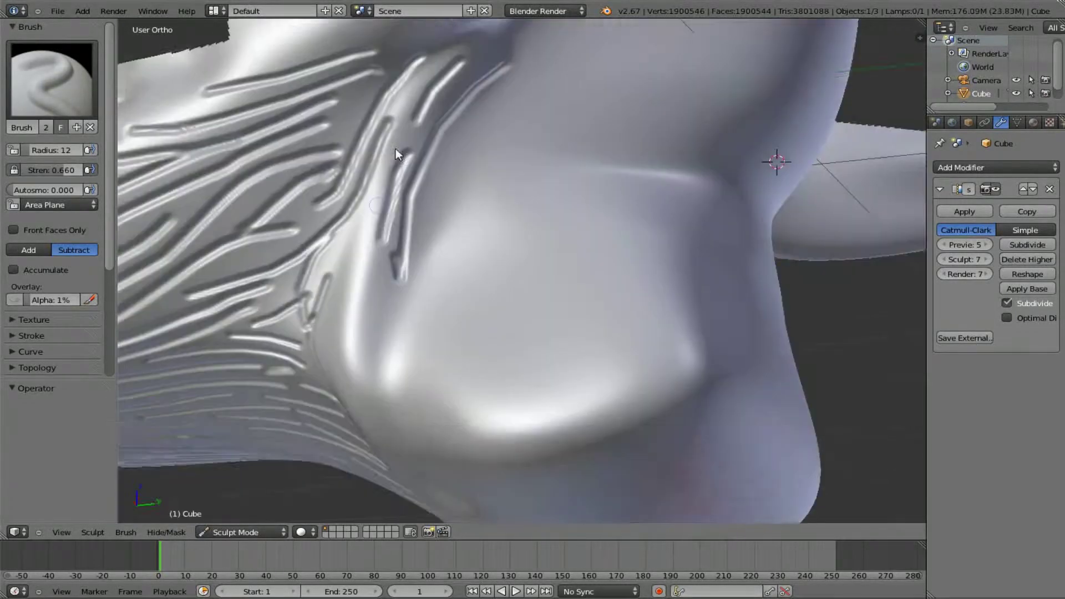
{"action": "left_click_drag", "start_coordinate": [400, 176], "coordinate": [389, 255]}
{"action": "left_click_drag", "start_coordinate": [430, 174], "coordinate": [413, 277]}
{"action": "middle_click_drag", "start_coordinate": [421, 326], "coordinate": [504, 159]}
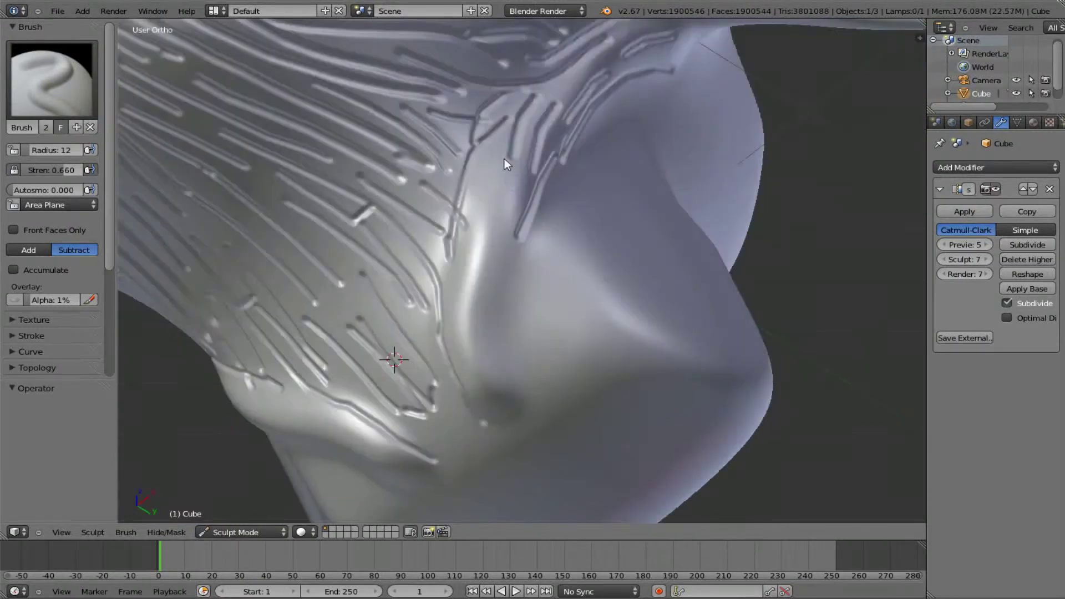
{"action": "mouse_move", "coordinate": [501, 185]}
{"action": "left_mouse_down"}
{"action": "mouse_move", "coordinate": [464, 281]}
{"action": "mouse_move", "coordinate": [465, 351]}
{"action": "left_mouse_up"}
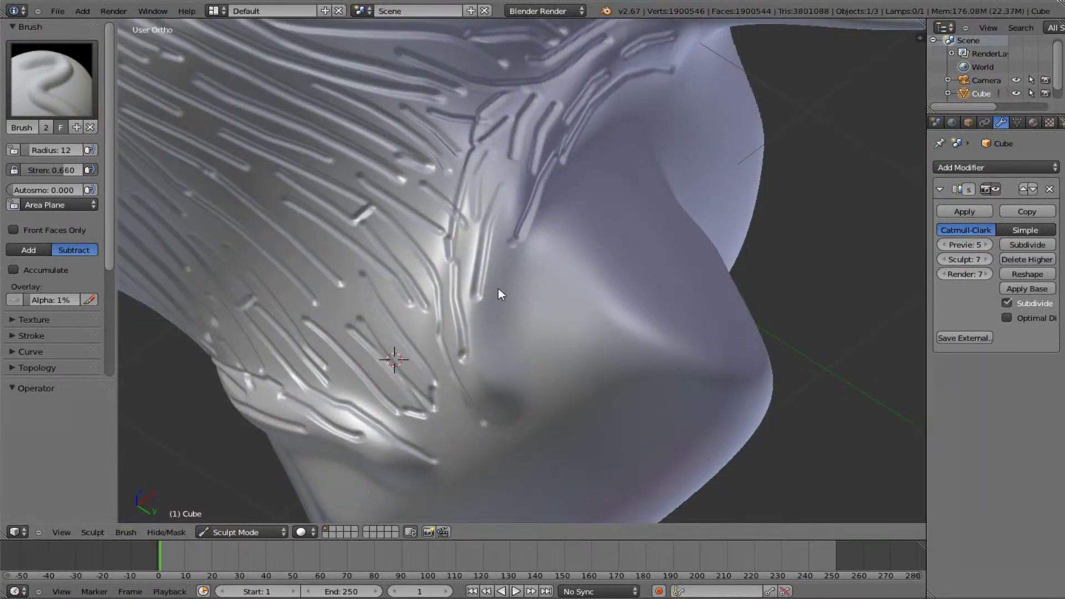
{"action": "left_click_drag", "start_coordinate": [498, 294], "coordinate": [485, 380]}
{"action": "left_click_drag", "start_coordinate": [514, 336], "coordinate": [528, 392]}
{"action": "left_click_drag", "start_coordinate": [519, 355], "coordinate": [505, 305]}
Step: Carve two horizontal grooves across the cheek bump and several on the boxy nose tip
{"action": "mouse_move", "coordinate": [504, 305]}
{"action": "middle_mouse_down"}
{"action": "mouse_move", "coordinate": [449, 334]}
{"action": "mouse_move", "coordinate": [420, 316]}
{"action": "middle_mouse_up"}
{"action": "left_click_drag", "start_coordinate": [412, 236], "coordinate": [417, 272]}
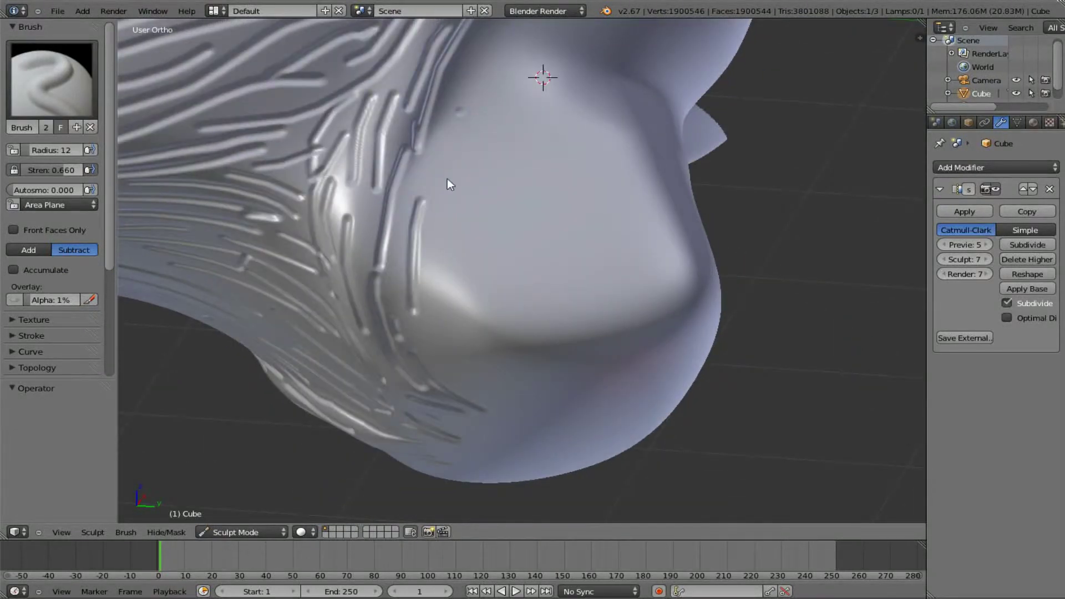
{"action": "mouse_move", "coordinate": [477, 202]}
{"action": "middle_mouse_down"}
{"action": "mouse_move", "coordinate": [420, 253]}
{"action": "mouse_move", "coordinate": [457, 185]}
{"action": "middle_mouse_up"}
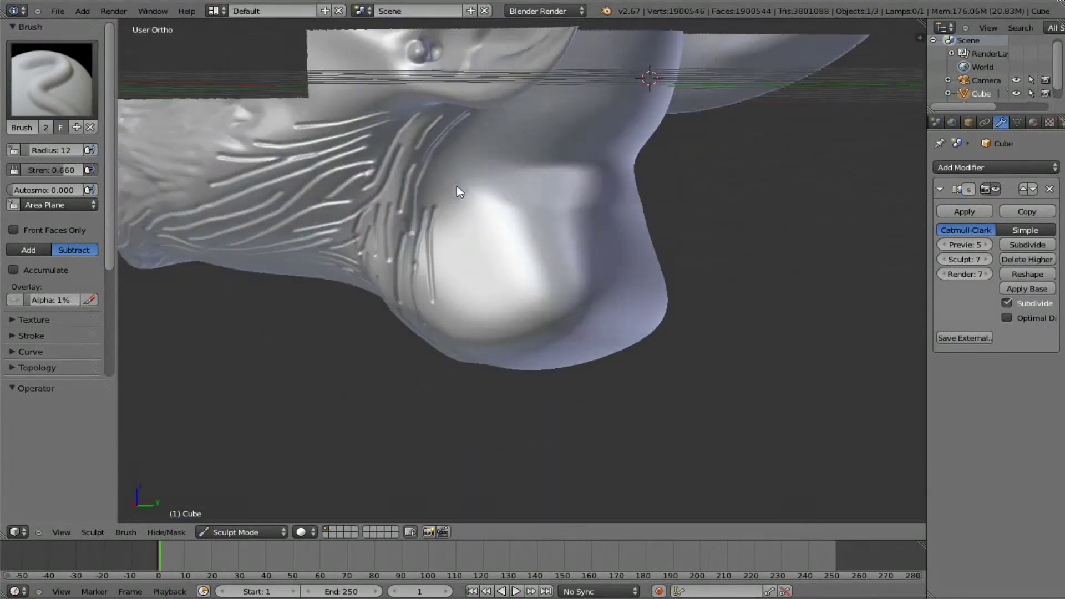
{"action": "left_click_drag", "start_coordinate": [423, 193], "coordinate": [550, 159]}
{"action": "left_click_drag", "start_coordinate": [444, 150], "coordinate": [564, 143]}
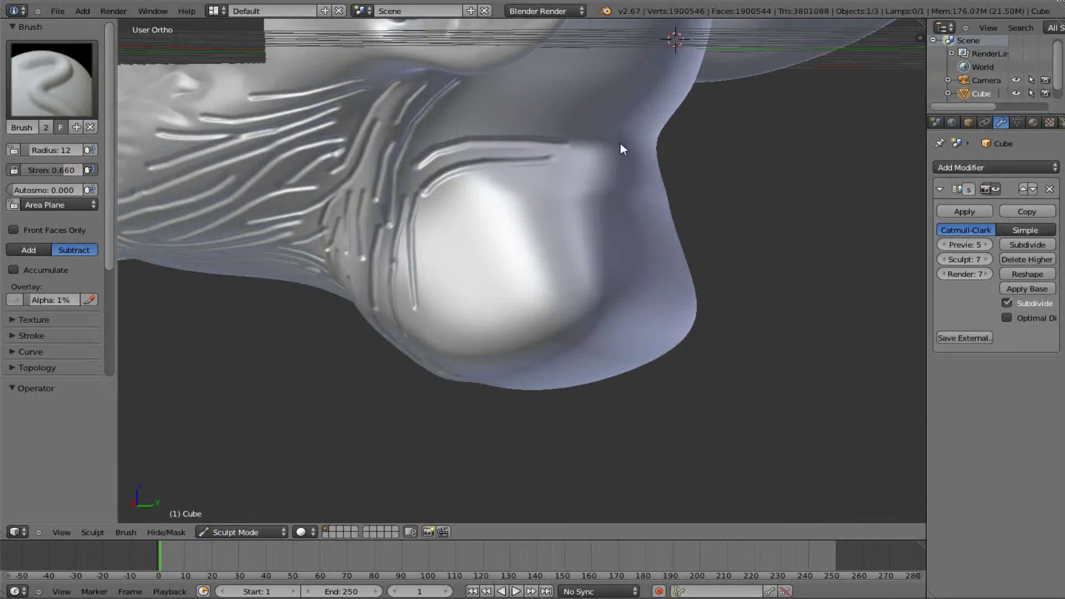
{"action": "mouse_move", "coordinate": [620, 149]}
{"action": "middle_mouse_down"}
{"action": "mouse_move", "coordinate": [554, 163]}
{"action": "mouse_move", "coordinate": [615, 180]}
{"action": "middle_mouse_up"}
{"action": "left_click_drag", "start_coordinate": [557, 229], "coordinate": [588, 227]}
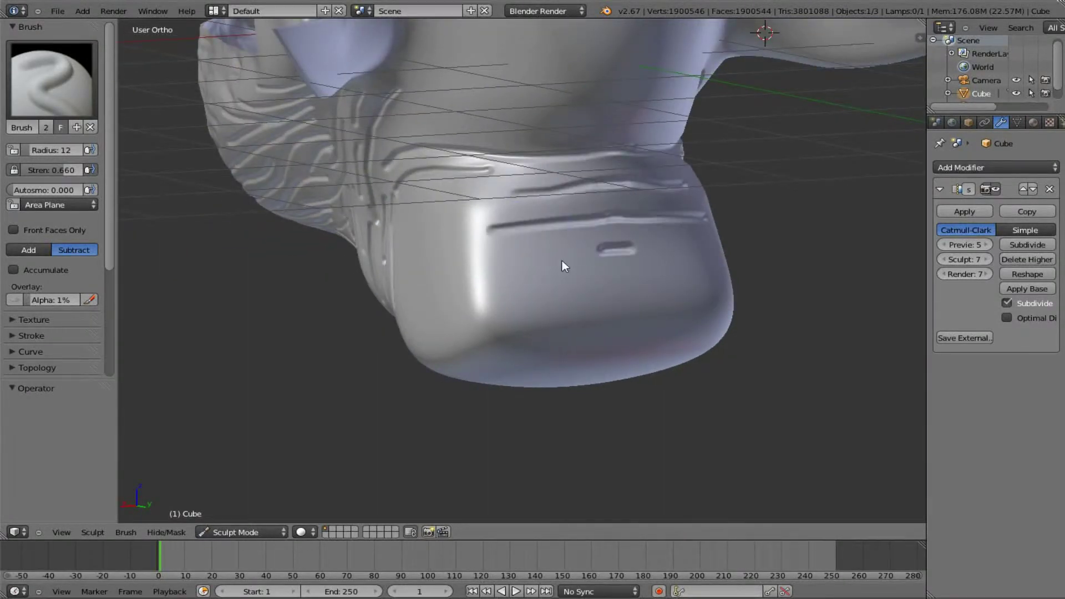
{"action": "mouse_move", "coordinate": [561, 266]}
{"action": "left_mouse_down"}
{"action": "mouse_move", "coordinate": [495, 250]}
{"action": "mouse_move", "coordinate": [451, 187]}
{"action": "left_mouse_up"}
Step: Carve several more long grooves across the cheek bump
{"action": "middle_click_drag", "start_coordinate": [451, 188], "coordinate": [531, 215]}
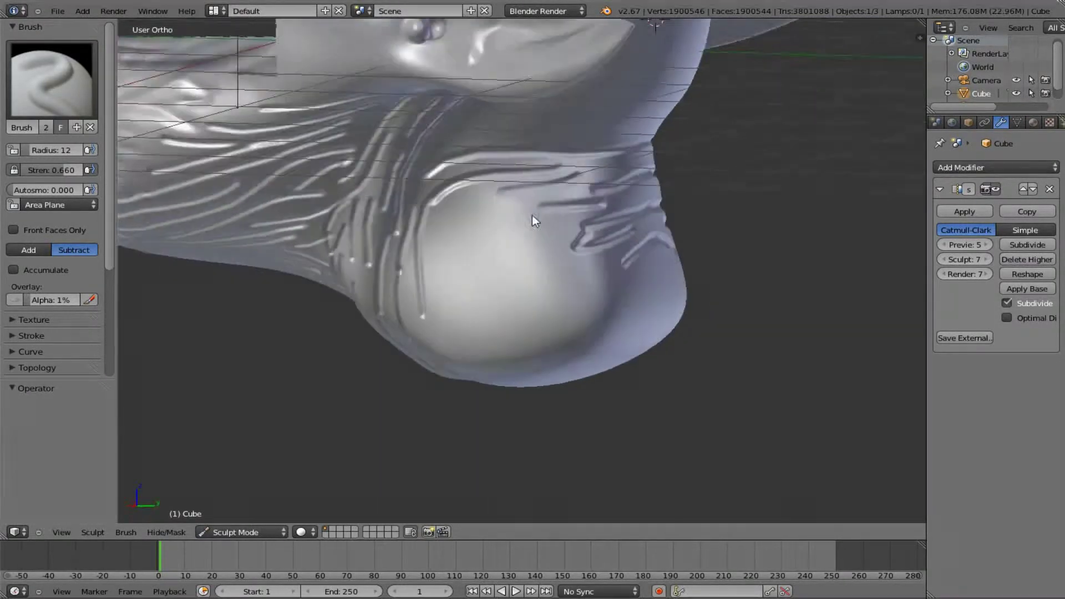
{"action": "left_click_drag", "start_coordinate": [561, 241], "coordinate": [404, 248]}
{"action": "mouse_move", "coordinate": [700, 269]}
{"action": "left_mouse_down"}
{"action": "mouse_move", "coordinate": [567, 298]}
{"action": "mouse_move", "coordinate": [488, 298]}
{"action": "mouse_move", "coordinate": [436, 319]}
{"action": "left_mouse_up"}
{"action": "mouse_move", "coordinate": [413, 284]}
{"action": "left_mouse_down"}
{"action": "mouse_move", "coordinate": [614, 285]}
{"action": "mouse_move", "coordinate": [467, 258]}
{"action": "left_mouse_up"}
{"action": "left_click_drag", "start_coordinate": [542, 212], "coordinate": [415, 227]}
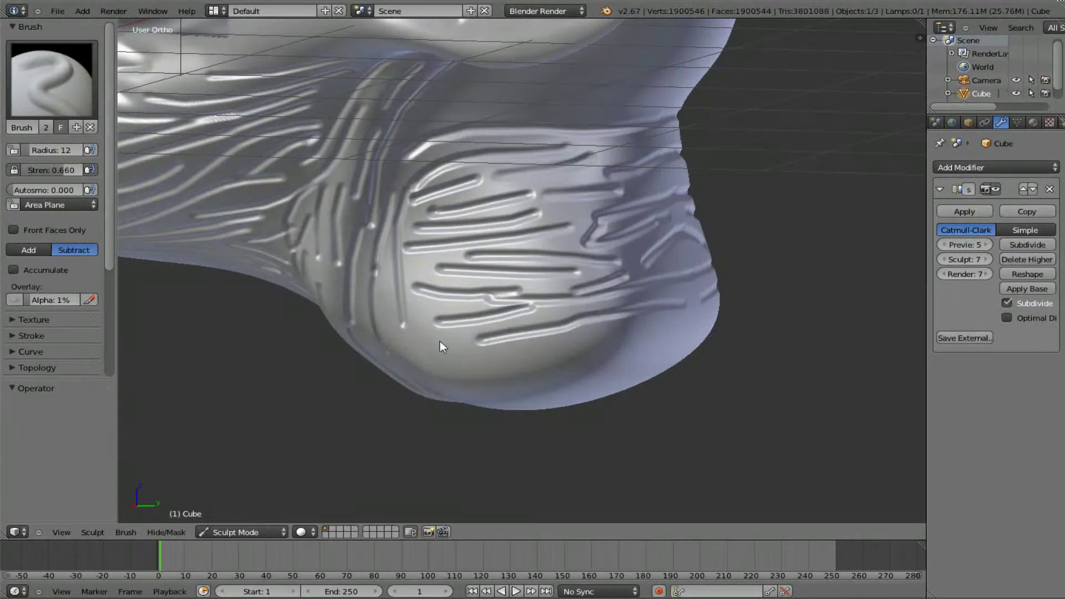
{"action": "scroll", "coordinate": [467, 277], "scroll_direction": "down", "scroll_amount": 5}
{"action": "scroll", "coordinate": [578, 290], "scroll_direction": "up", "scroll_amount": 5}
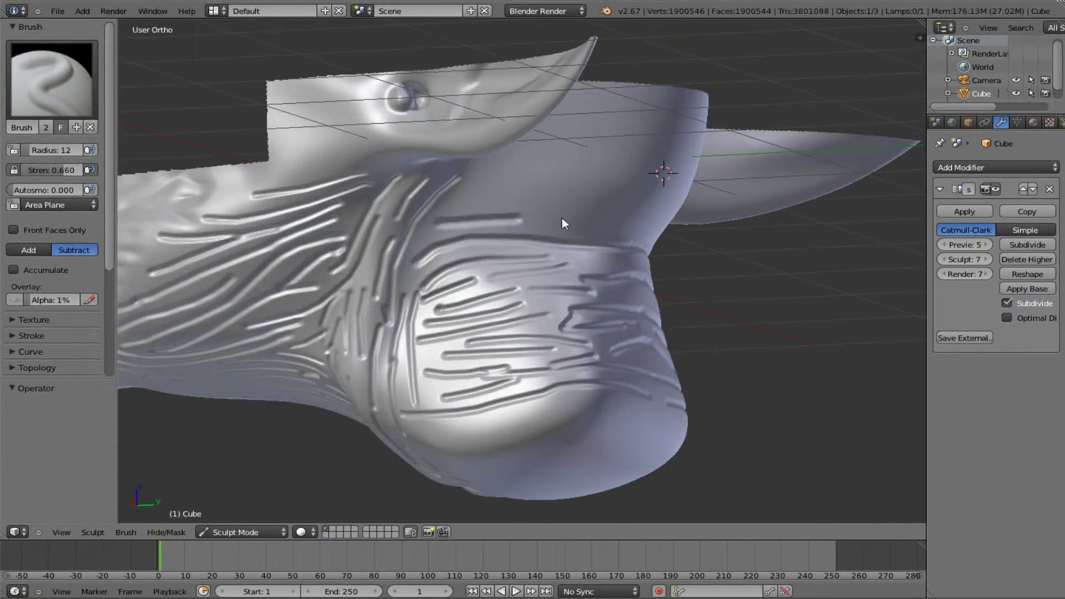
Step: Carve two long grooves across the upper head band
{"action": "mouse_move", "coordinate": [547, 196]}
{"action": "middle_mouse_down"}
{"action": "mouse_move", "coordinate": [528, 243]}
{"action": "mouse_move", "coordinate": [605, 180]}
{"action": "middle_mouse_up"}
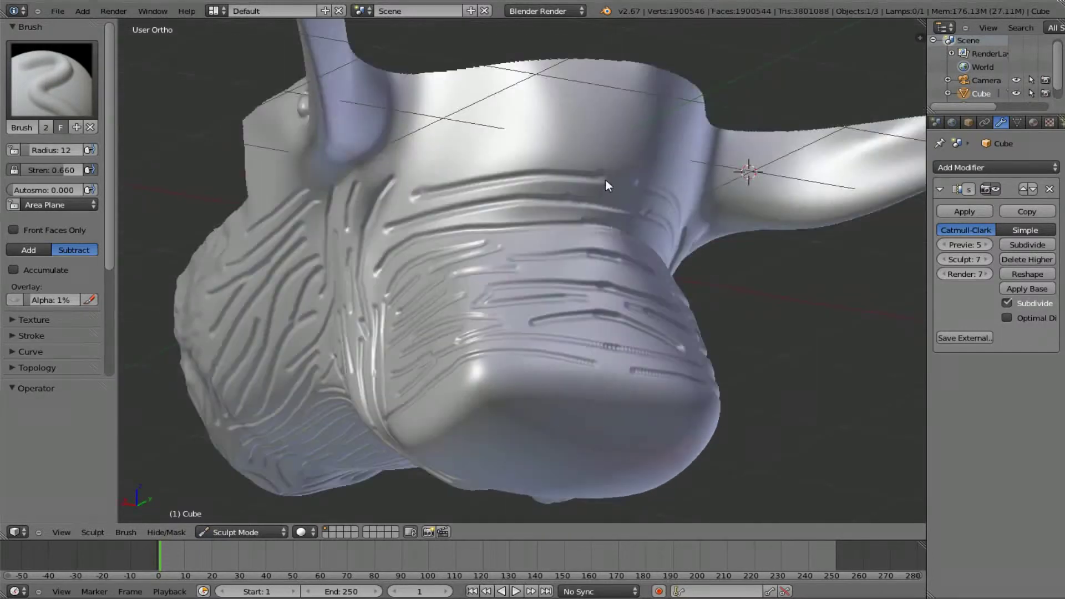
{"action": "left_click_drag", "start_coordinate": [584, 148], "coordinate": [491, 151]}
{"action": "mouse_move", "coordinate": [670, 137]}
{"action": "left_mouse_down"}
{"action": "mouse_move", "coordinate": [578, 130]}
{"action": "mouse_move", "coordinate": [461, 143]}
{"action": "left_mouse_up"}
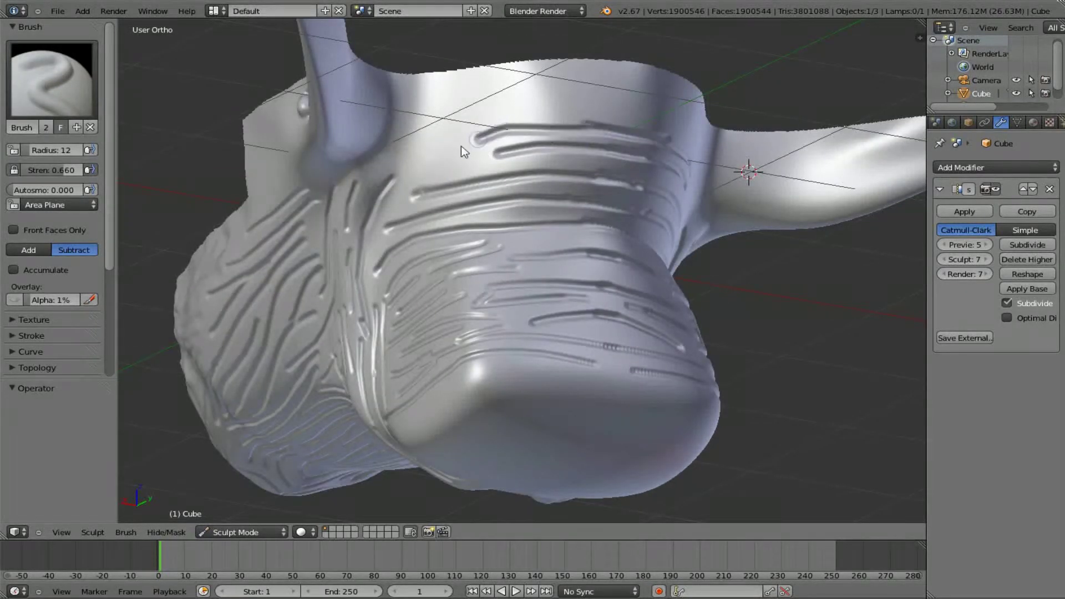
{"action": "mouse_move", "coordinate": [408, 144]}
{"action": "middle_mouse_down"}
{"action": "mouse_move", "coordinate": [612, 286]}
{"action": "mouse_move", "coordinate": [555, 266]}
{"action": "middle_mouse_up"}
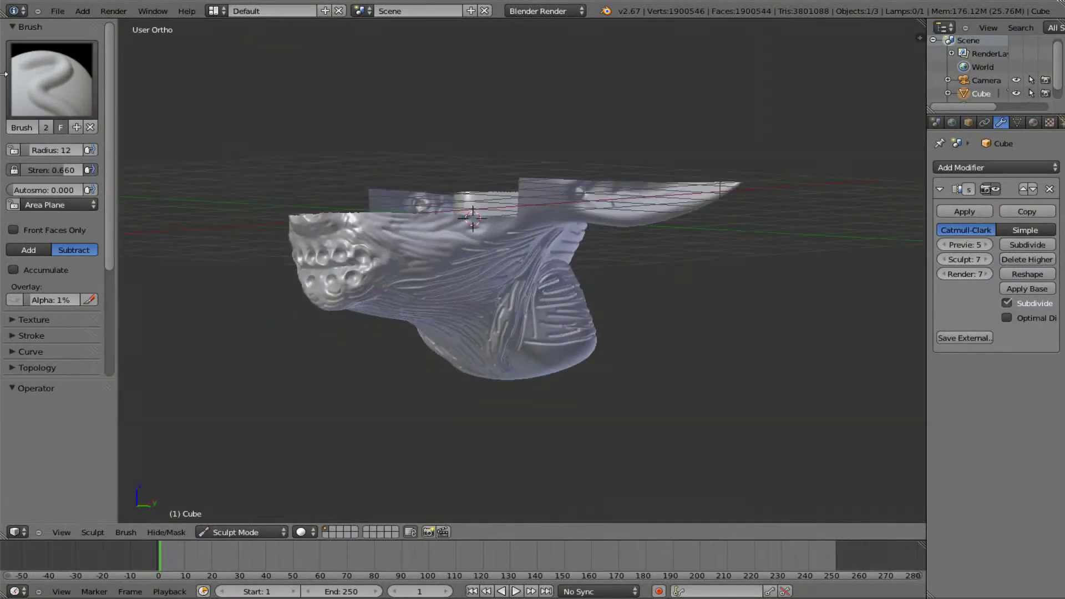
Step: Select the Crease brush and set its radius to 31
{"action": "left_click", "coordinate": [52, 78]}
{"action": "left_click", "coordinate": [260, 165]}
{"action": "mouse_move", "coordinate": [512, 297]}
{"action": "middle_mouse_down"}
{"action": "mouse_move", "coordinate": [467, 241]}
{"action": "mouse_move", "coordinate": [262, 197]}
{"action": "middle_mouse_up"}
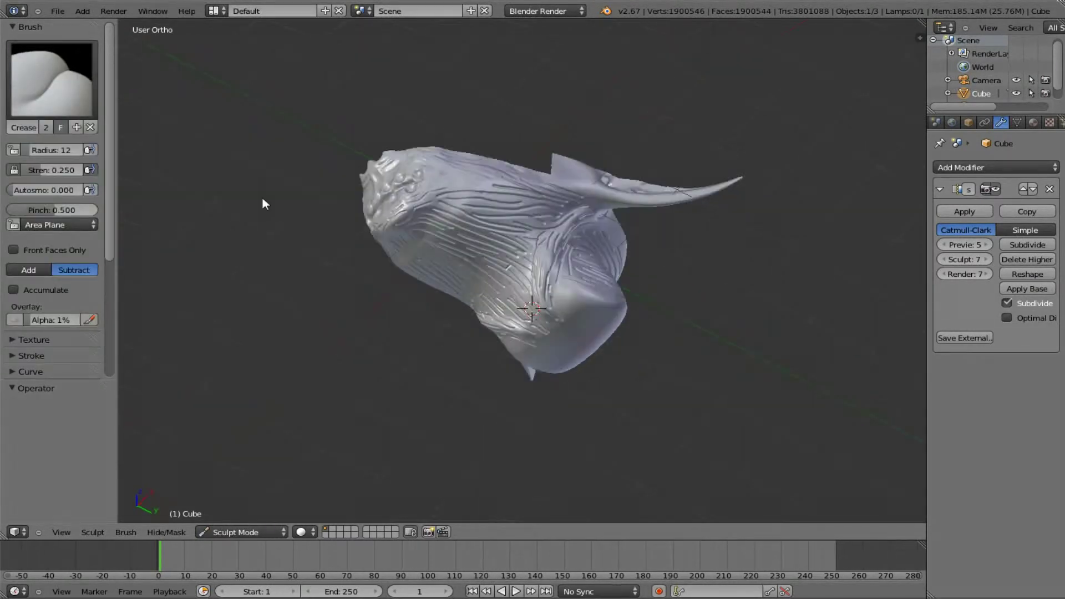
{"action": "key", "text": "f"}
{"action": "left_click", "coordinate": [455, 247]}
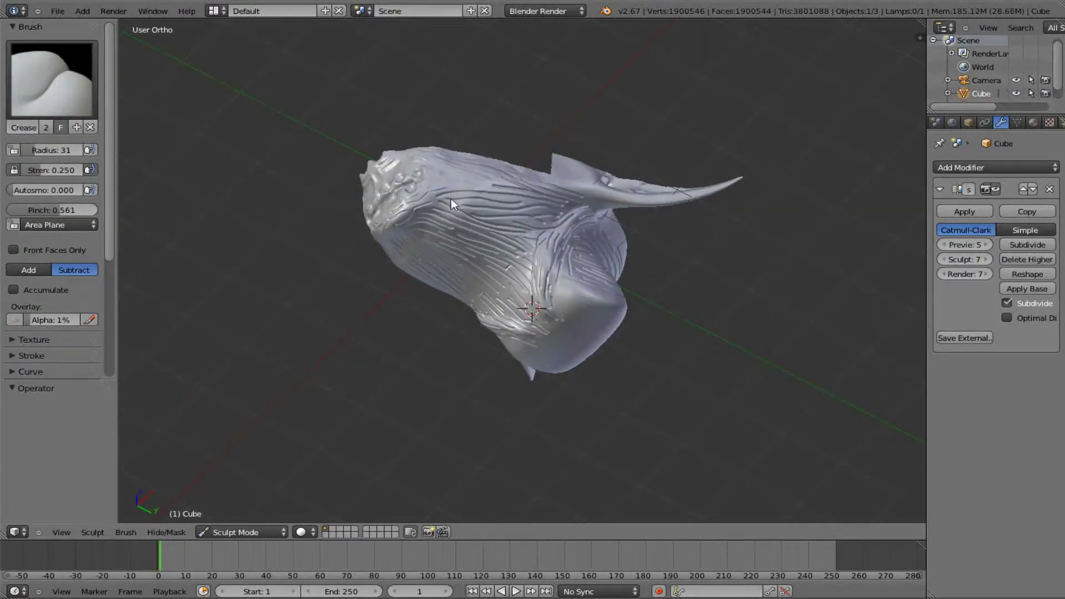
Step: Orbit around the head, then switch to the Smooth brush
{"action": "mouse_move", "coordinate": [558, 213]}
{"action": "middle_mouse_down"}
{"action": "mouse_move", "coordinate": [532, 292]}
{"action": "mouse_move", "coordinate": [564, 217]}
{"action": "middle_mouse_up"}
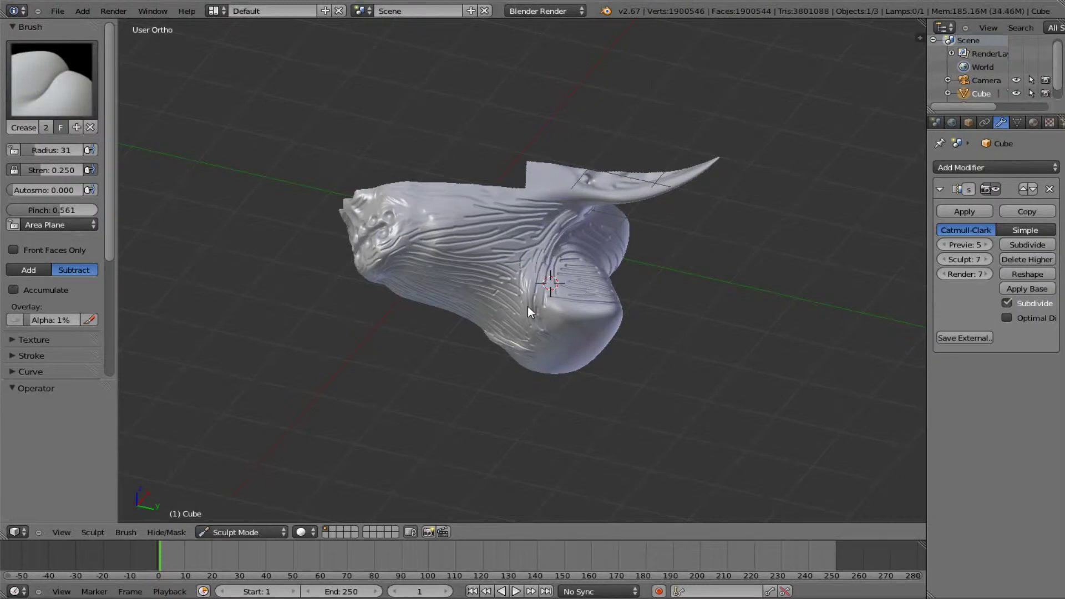
{"action": "middle_click_drag", "start_coordinate": [527, 306], "coordinate": [579, 324]}
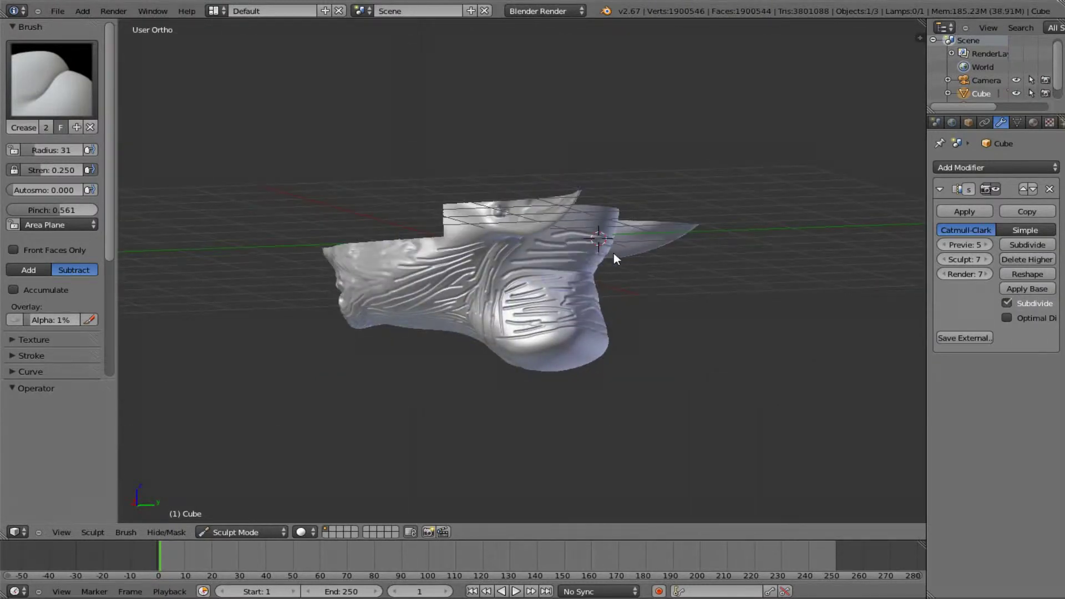
{"action": "mouse_move", "coordinate": [614, 253]}
{"action": "middle_mouse_down"}
{"action": "mouse_move", "coordinate": [484, 288]}
{"action": "mouse_move", "coordinate": [538, 297]}
{"action": "mouse_move", "coordinate": [489, 247]}
{"action": "middle_mouse_up"}
{"action": "mouse_move", "coordinate": [505, 288]}
{"action": "middle_mouse_down"}
{"action": "mouse_move", "coordinate": [562, 226]}
{"action": "mouse_move", "coordinate": [476, 282]}
{"action": "middle_mouse_up"}
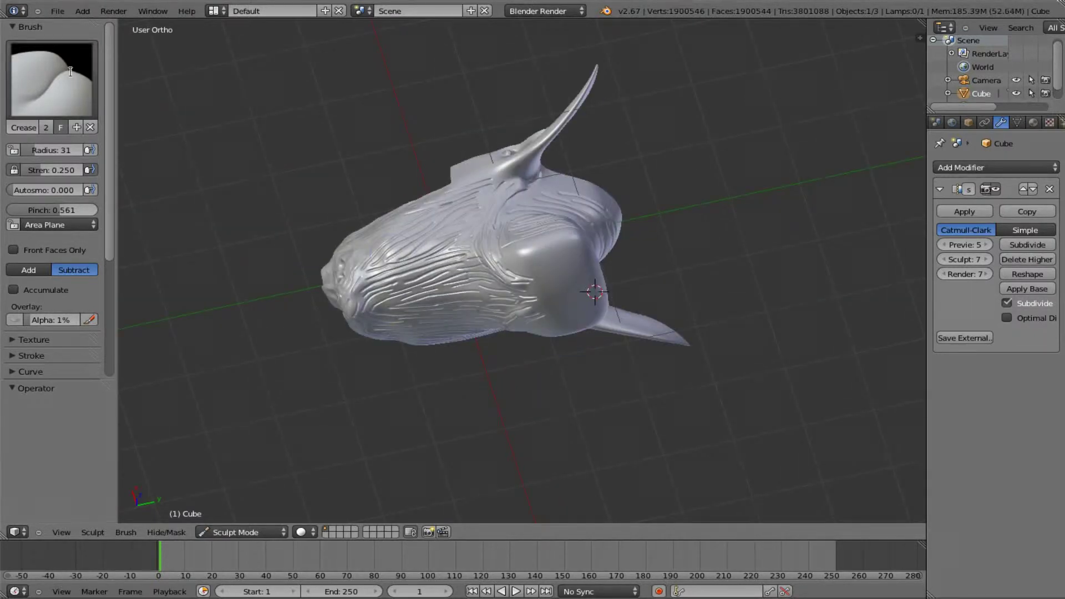
{"action": "key", "text": "s"}
{"action": "mouse_move", "coordinate": [394, 258]}
{"action": "middle_mouse_down"}
{"action": "mouse_move", "coordinate": [422, 293]}
{"action": "mouse_move", "coordinate": [494, 242]}
{"action": "middle_mouse_up"}
Step: Smooth a patch of the jaw and the bright ridge on the neck side
{"action": "scroll", "coordinate": [478, 263], "scroll_direction": "up", "scroll_amount": 6}
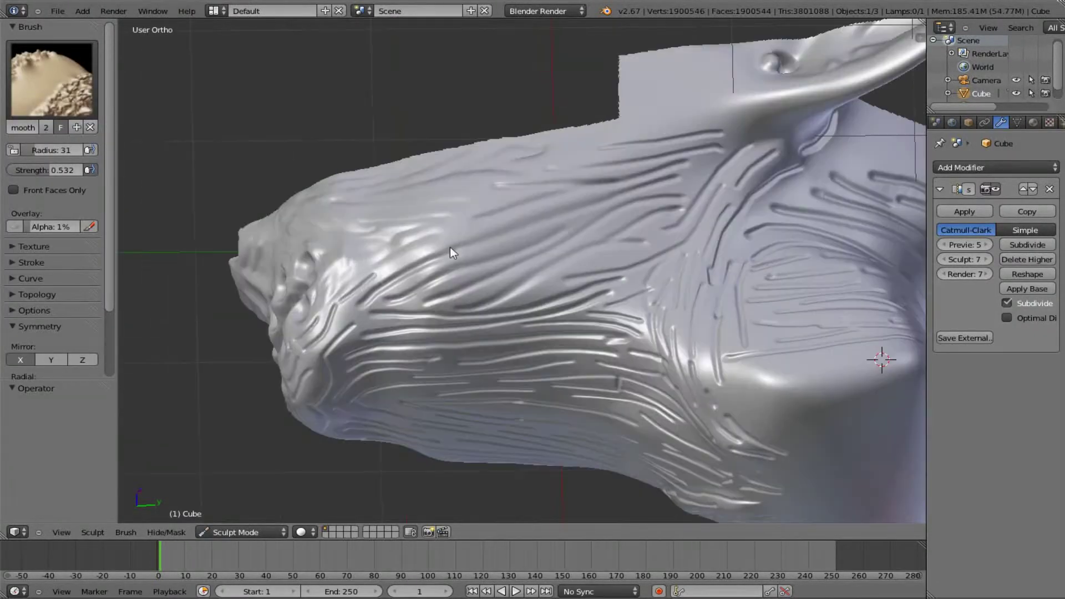
{"action": "mouse_move", "coordinate": [334, 313]}
{"action": "middle_mouse_down"}
{"action": "mouse_move", "coordinate": [521, 334]}
{"action": "mouse_move", "coordinate": [547, 317]}
{"action": "middle_mouse_up"}
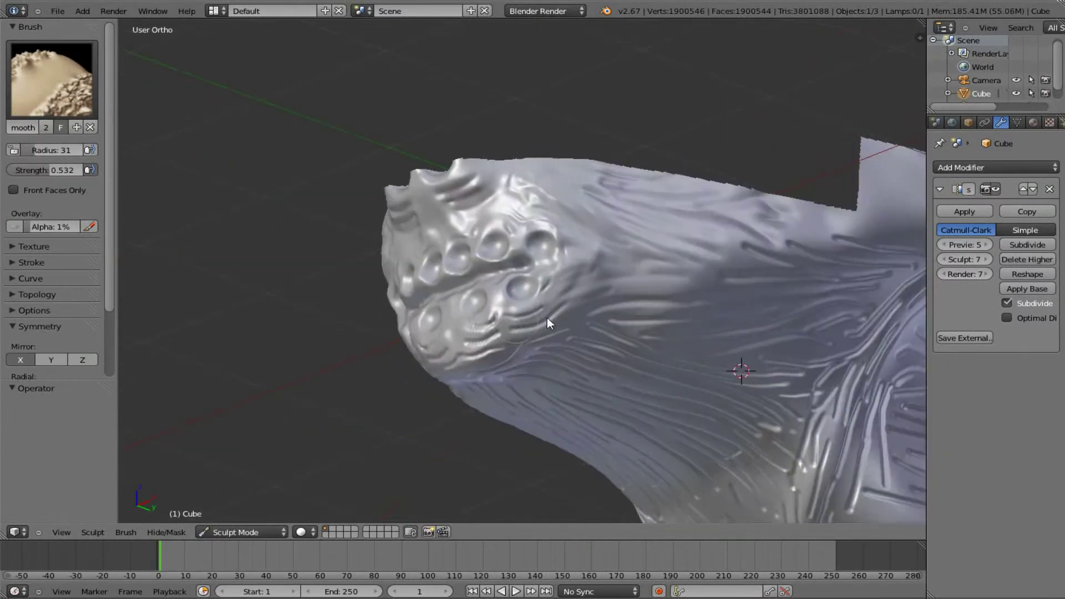
{"action": "middle_click_drag", "start_coordinate": [500, 352], "coordinate": [472, 254]}
{"action": "left_click_drag", "start_coordinate": [471, 254], "coordinate": [533, 227]}
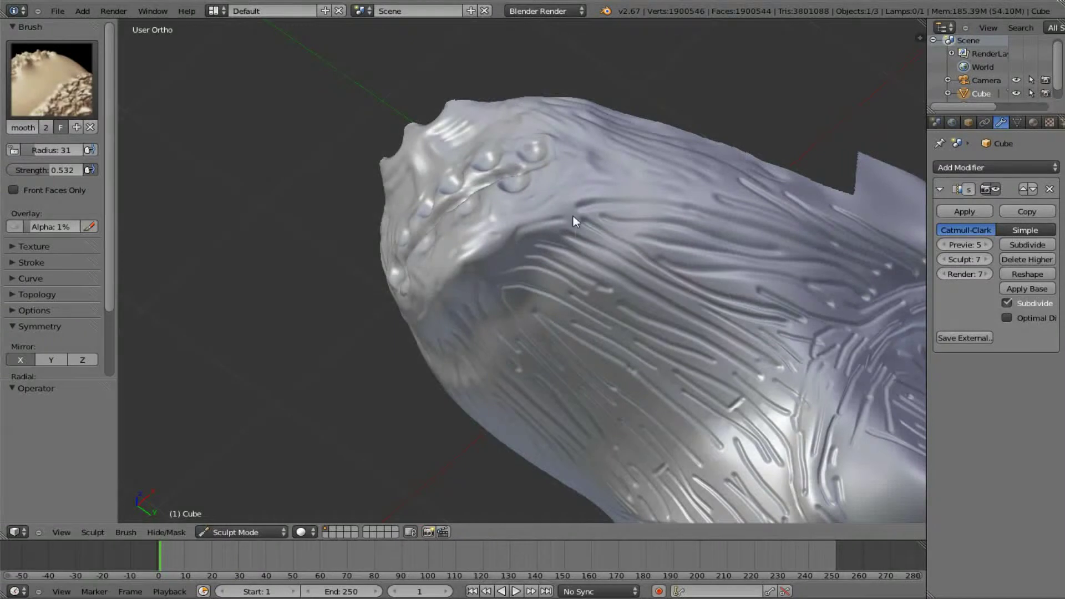
{"action": "middle_click_drag", "start_coordinate": [594, 226], "coordinate": [492, 345]}
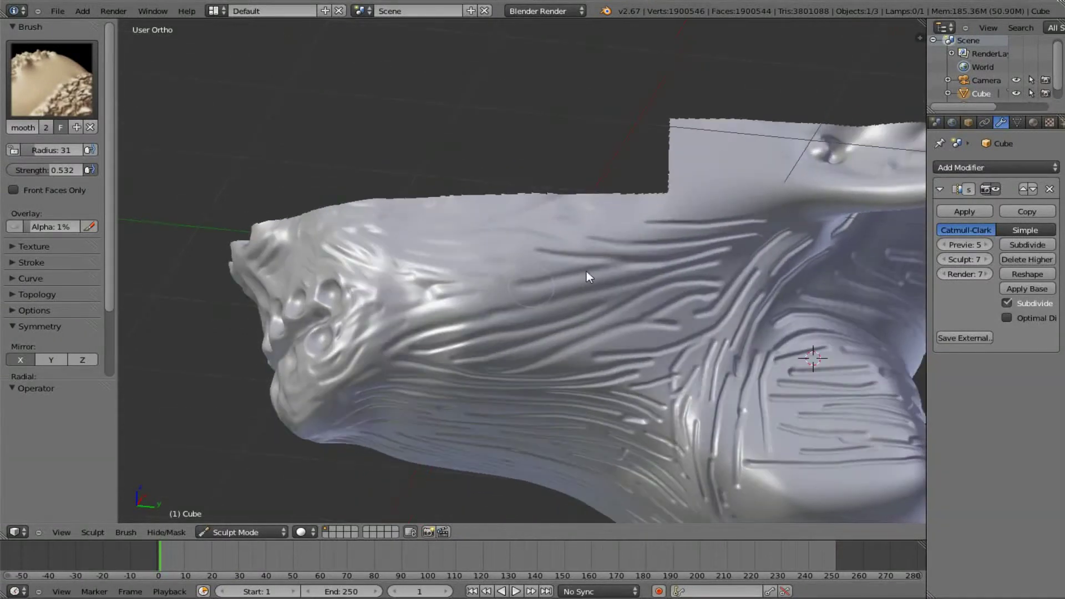
{"action": "mouse_move", "coordinate": [647, 252]}
{"action": "middle_mouse_down"}
{"action": "mouse_move", "coordinate": [560, 281]}
{"action": "mouse_move", "coordinate": [452, 265]}
{"action": "middle_mouse_up"}
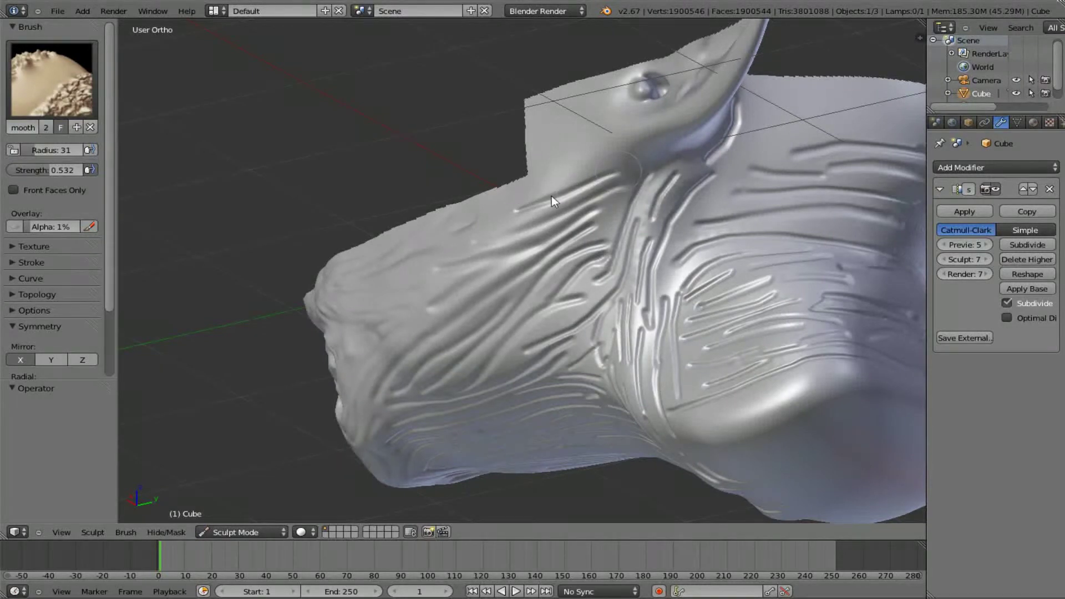
{"action": "left_click_drag", "start_coordinate": [551, 195], "coordinate": [618, 177]}
Step: Soften the ridges beside the central groove and the dark groove on the jaw side
{"action": "middle_click_drag", "start_coordinate": [530, 304], "coordinate": [560, 222], "text": "shift"}
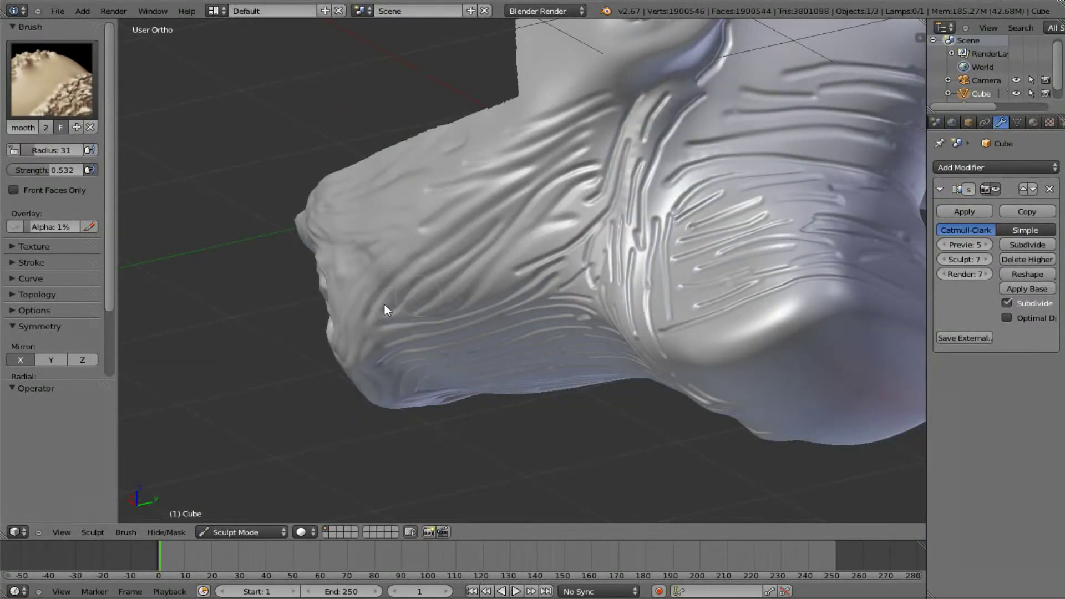
{"action": "mouse_move", "coordinate": [568, 194]}
{"action": "left_mouse_down"}
{"action": "mouse_move", "coordinate": [606, 201]}
{"action": "mouse_move", "coordinate": [621, 134]}
{"action": "left_mouse_up"}
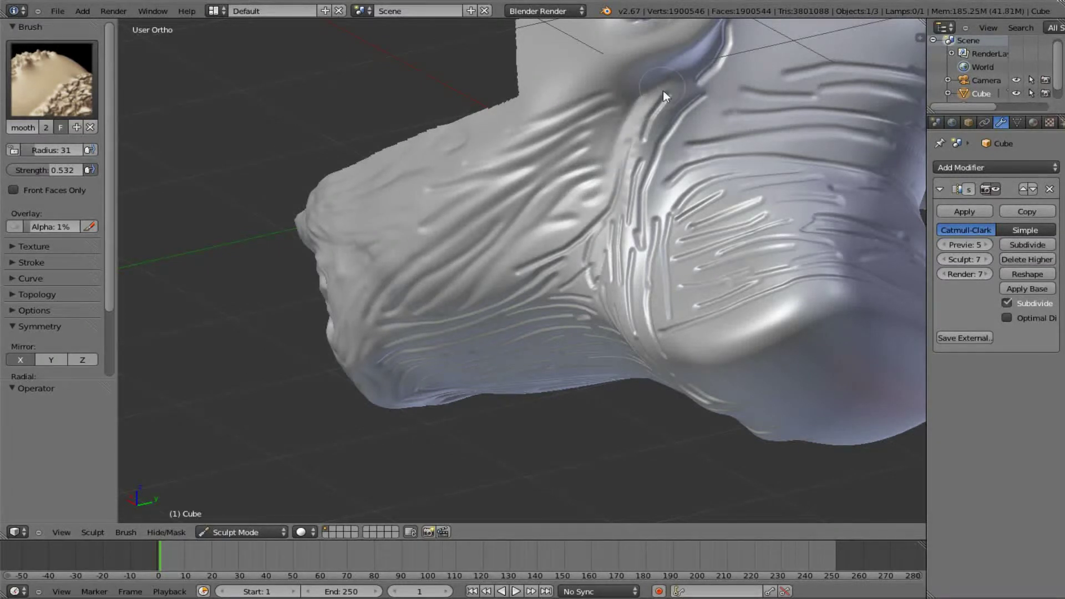
{"action": "mouse_move", "coordinate": [663, 91]}
{"action": "left_mouse_down"}
{"action": "mouse_move", "coordinate": [621, 231]}
{"action": "mouse_move", "coordinate": [708, 98]}
{"action": "left_mouse_up"}
{"action": "mouse_move", "coordinate": [708, 98]}
{"action": "middle_mouse_down"}
{"action": "mouse_move", "coordinate": [733, 222]}
{"action": "mouse_move", "coordinate": [634, 237]}
{"action": "middle_mouse_up"}
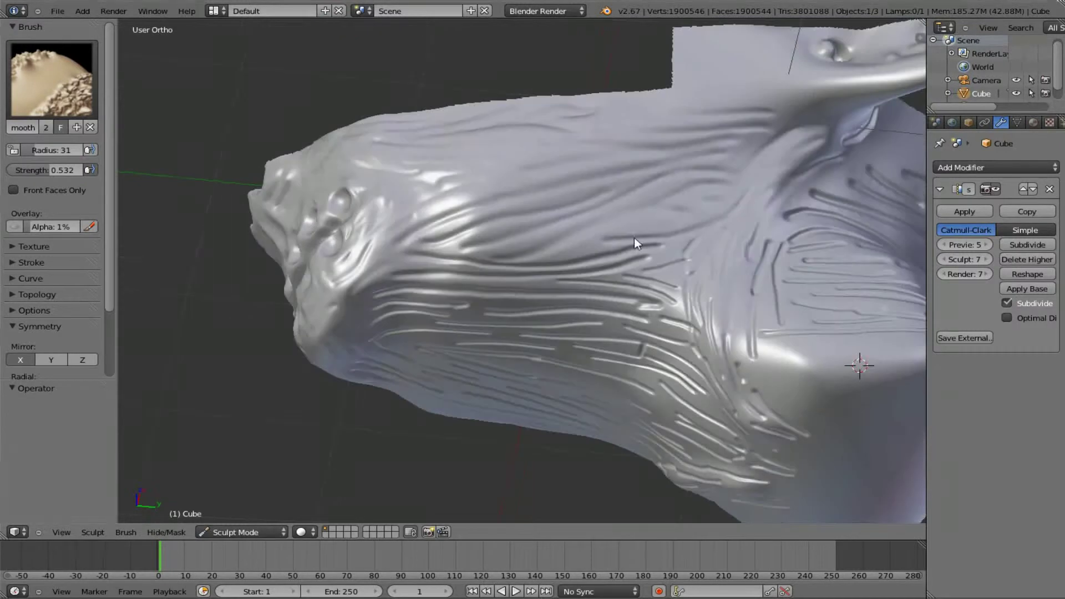
{"action": "mouse_move", "coordinate": [653, 253]}
{"action": "left_mouse_down"}
{"action": "mouse_move", "coordinate": [518, 272]}
{"action": "mouse_move", "coordinate": [477, 228]}
{"action": "mouse_move", "coordinate": [528, 275]}
{"action": "left_mouse_up"}
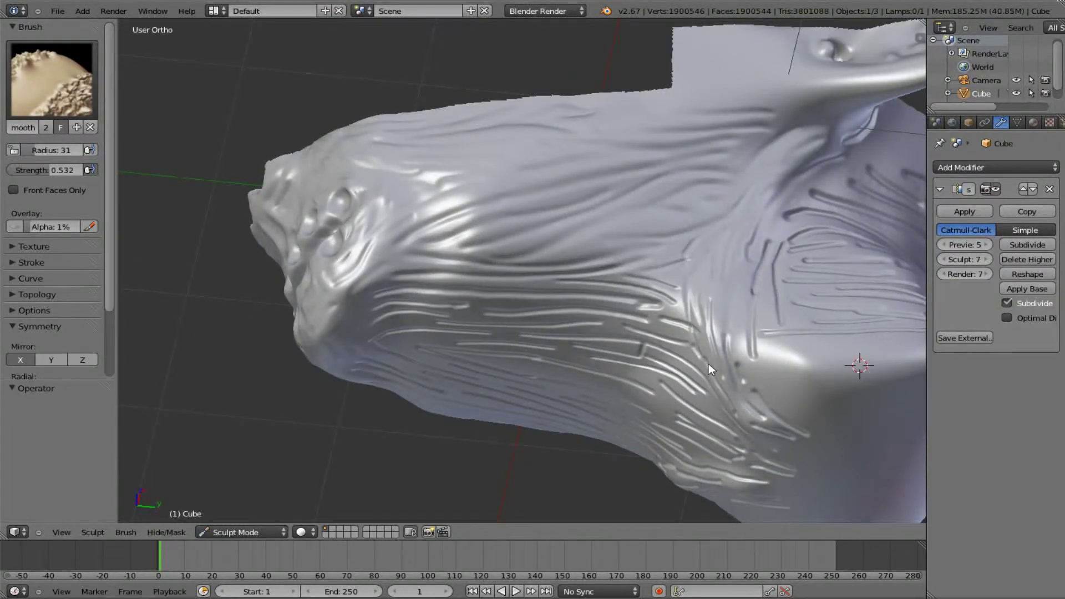
{"action": "scroll", "coordinate": [708, 364], "scroll_direction": "down", "scroll_amount": 5}
{"action": "middle_click_drag", "start_coordinate": [690, 345], "coordinate": [777, 316]}
{"action": "scroll", "coordinate": [465, 231], "scroll_direction": "up", "scroll_amount": 5}
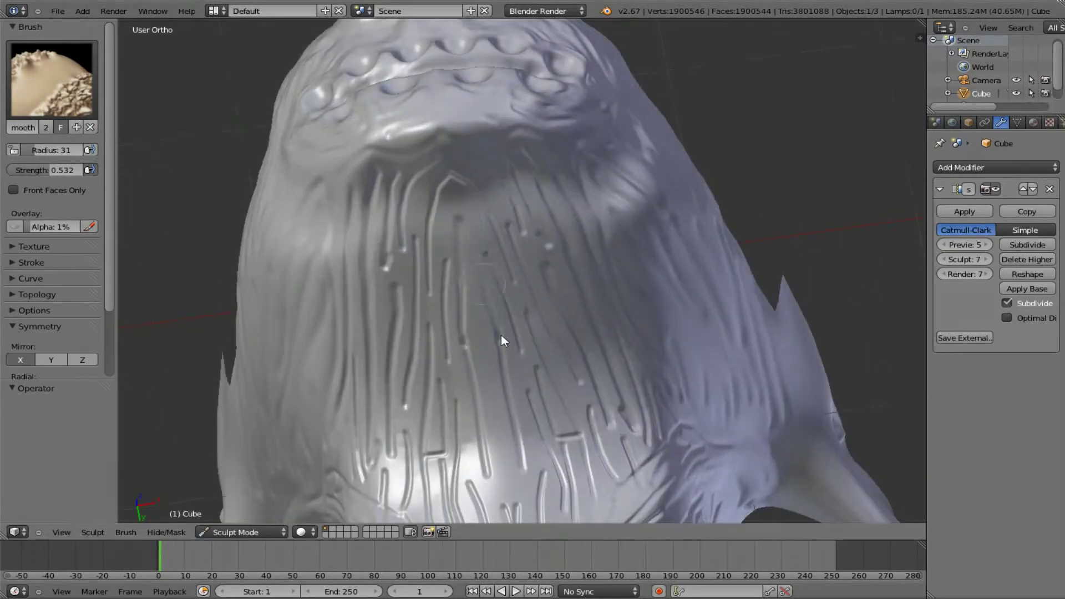
Step: Raise the Smooth brush strength to 0.584
{"action": "middle_click_drag", "start_coordinate": [491, 389], "coordinate": [483, 267], "text": "shift"}
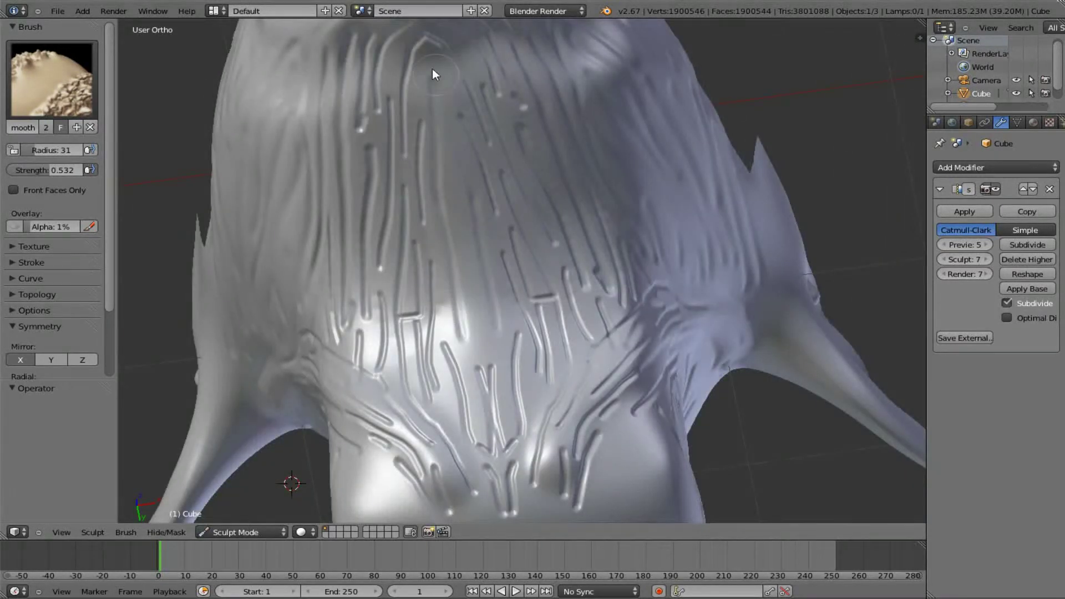
{"action": "key", "text": "shift+f"}
{"action": "left_click", "coordinate": [388, 303]}
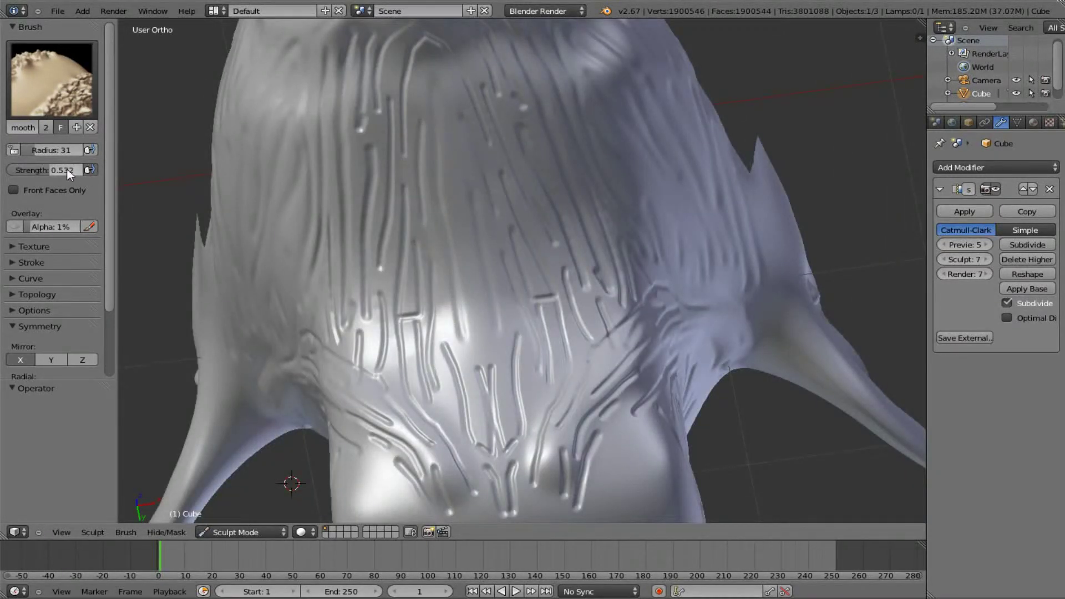
Step: Smooth the vertical grooves and raised strands across the front of the neck
{"action": "mouse_move", "coordinate": [385, 298]}
{"action": "left_mouse_down"}
{"action": "mouse_move", "coordinate": [379, 372]}
{"action": "mouse_move", "coordinate": [382, 299]}
{"action": "left_mouse_up"}
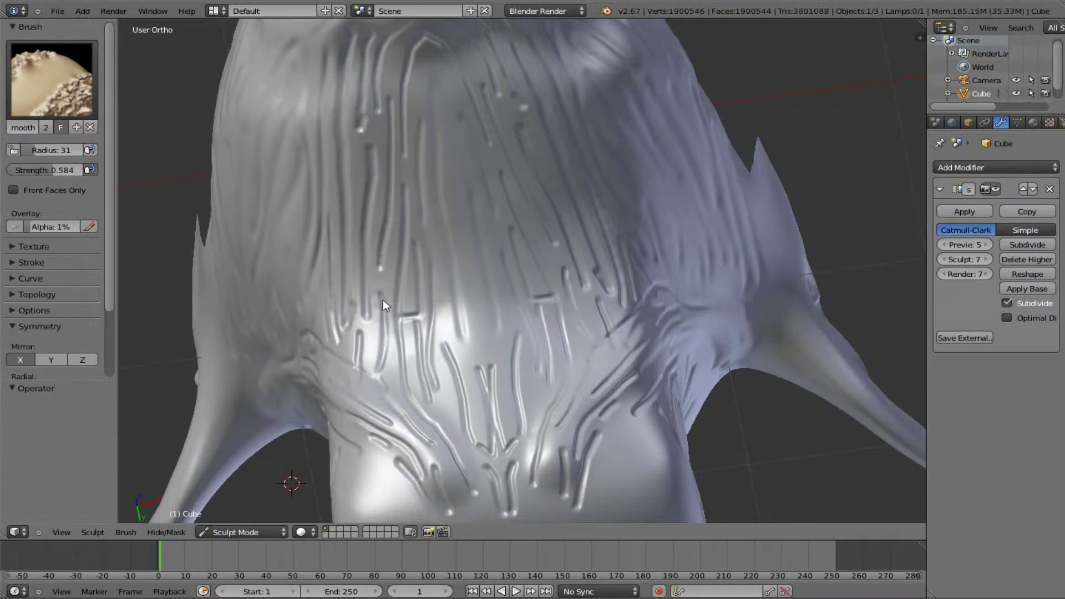
{"action": "mouse_move", "coordinate": [383, 230]}
{"action": "left_mouse_down"}
{"action": "mouse_move", "coordinate": [390, 93]}
{"action": "mouse_move", "coordinate": [378, 293]}
{"action": "mouse_move", "coordinate": [404, 365]}
{"action": "mouse_move", "coordinate": [410, 218]}
{"action": "left_mouse_up"}
{"action": "mouse_move", "coordinate": [398, 328]}
{"action": "left_mouse_down"}
{"action": "mouse_move", "coordinate": [427, 439]}
{"action": "mouse_move", "coordinate": [416, 275]}
{"action": "left_mouse_up"}
{"action": "left_click_drag", "start_coordinate": [425, 383], "coordinate": [431, 267]}
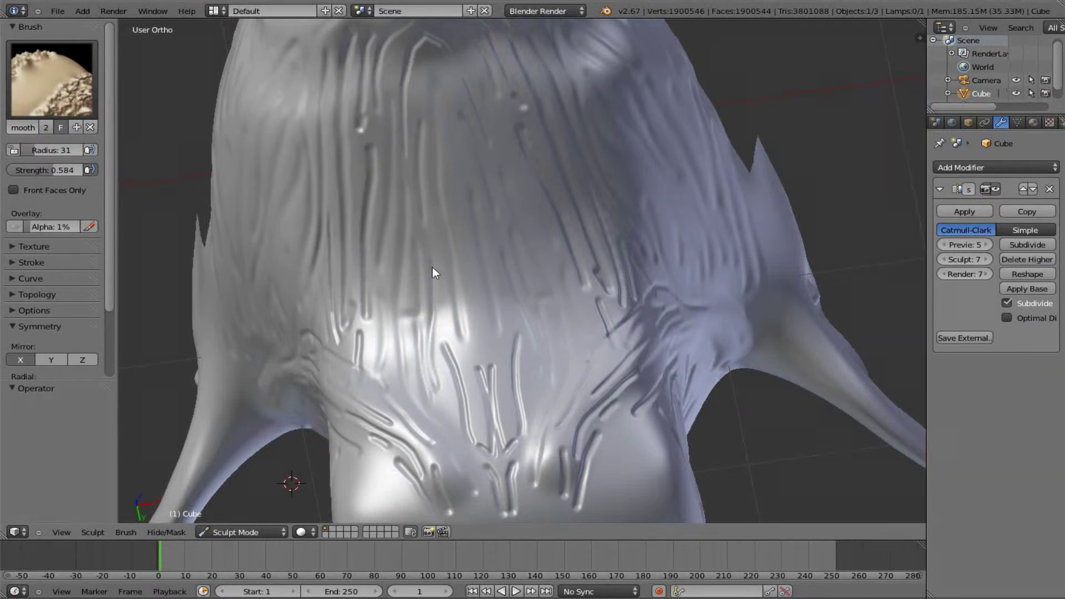
{"action": "mouse_move", "coordinate": [467, 409]}
{"action": "left_mouse_down"}
{"action": "mouse_move", "coordinate": [451, 359]}
{"action": "mouse_move", "coordinate": [497, 449]}
{"action": "mouse_move", "coordinate": [490, 402]}
{"action": "mouse_move", "coordinate": [505, 505]}
{"action": "mouse_move", "coordinate": [497, 411]}
{"action": "mouse_move", "coordinate": [463, 316]}
{"action": "left_mouse_up"}
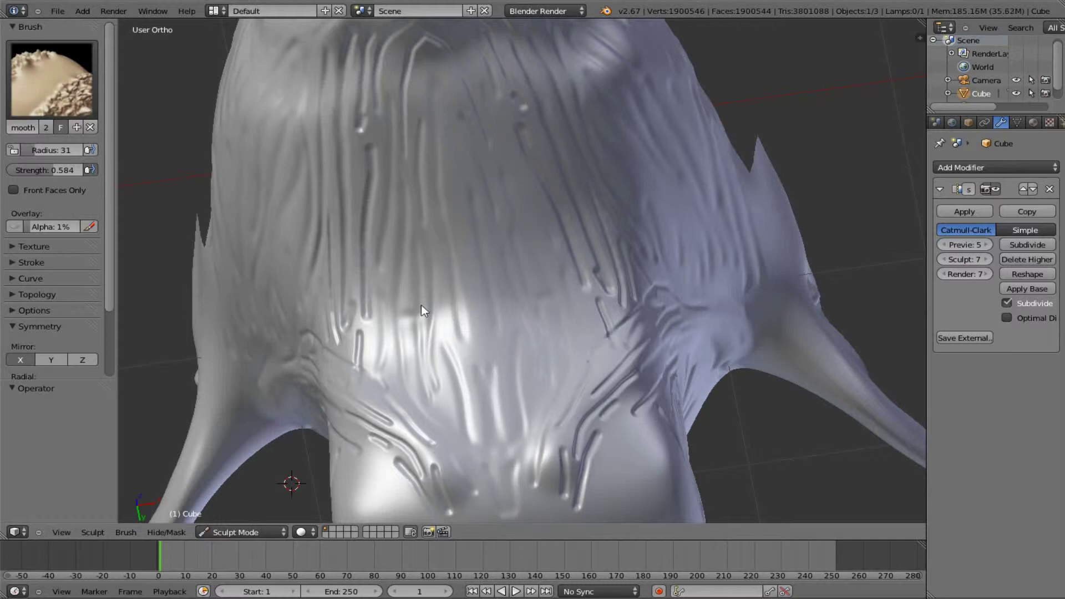
{"action": "left_click_drag", "start_coordinate": [375, 46], "coordinate": [416, 152]}
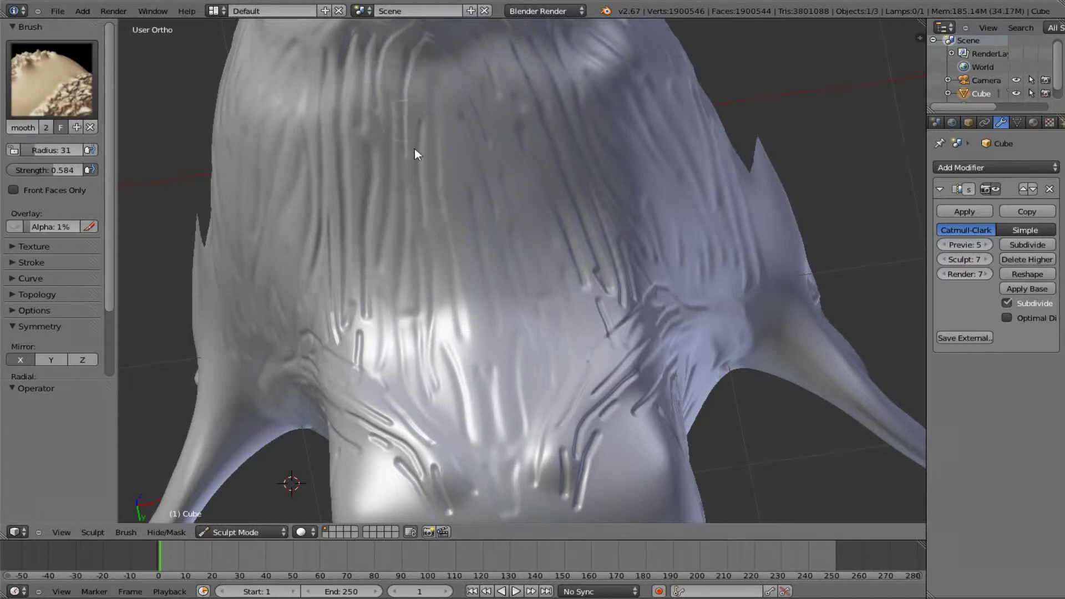
{"action": "mouse_move", "coordinate": [577, 261]}
{"action": "left_mouse_down"}
{"action": "mouse_move", "coordinate": [609, 333]}
{"action": "mouse_move", "coordinate": [604, 290]}
{"action": "mouse_move", "coordinate": [590, 409]}
{"action": "mouse_move", "coordinate": [562, 492]}
{"action": "mouse_move", "coordinate": [630, 383]}
{"action": "mouse_move", "coordinate": [604, 394]}
{"action": "mouse_move", "coordinate": [607, 226]}
{"action": "mouse_move", "coordinate": [633, 329]}
{"action": "mouse_move", "coordinate": [614, 257]}
{"action": "left_mouse_up"}
Step: Soften the grooves across the side of the lower jaw
{"action": "middle_click_drag", "start_coordinate": [614, 257], "coordinate": [518, 388]}
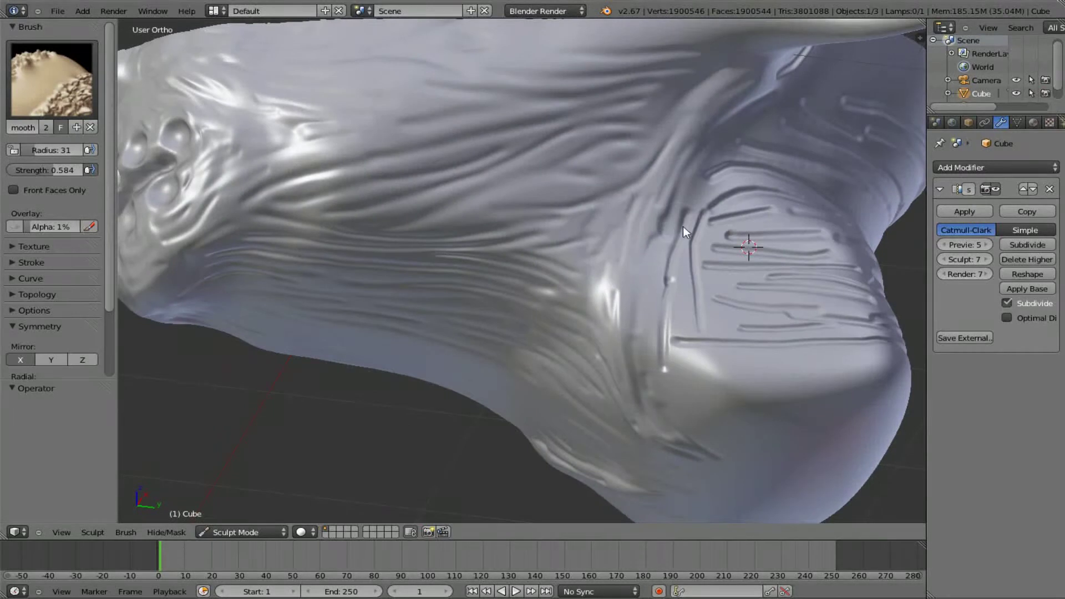
{"action": "mouse_move", "coordinate": [683, 228]}
{"action": "left_mouse_down"}
{"action": "mouse_move", "coordinate": [667, 368]}
{"action": "mouse_move", "coordinate": [687, 202]}
{"action": "left_mouse_up"}
{"action": "mouse_move", "coordinate": [687, 202]}
{"action": "middle_mouse_down"}
{"action": "mouse_move", "coordinate": [656, 317]}
{"action": "mouse_move", "coordinate": [697, 304]}
{"action": "middle_mouse_up"}
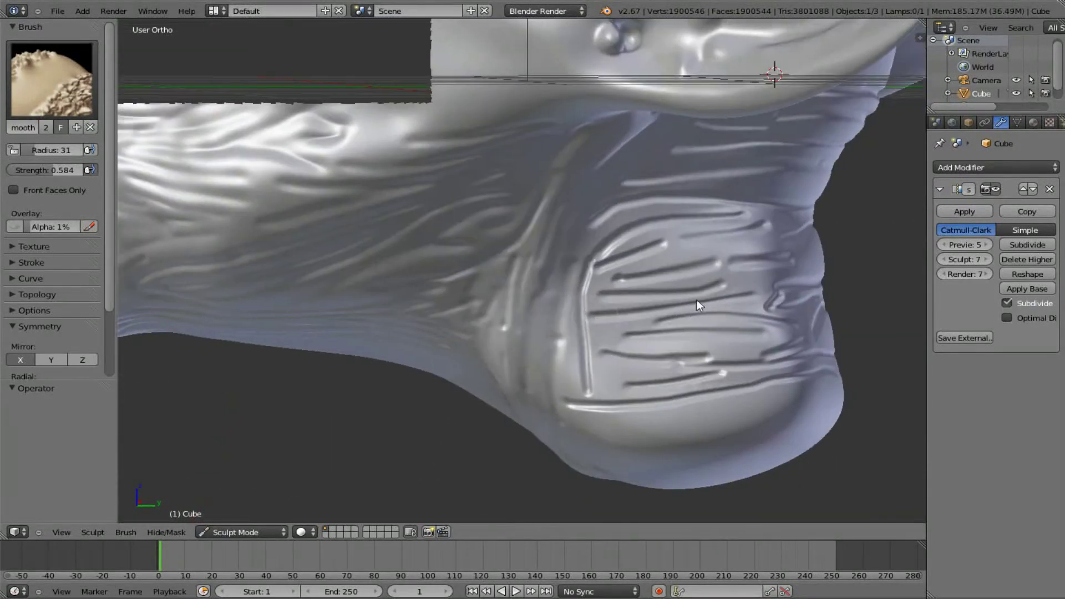
{"action": "mouse_move", "coordinate": [696, 304]}
{"action": "left_mouse_down"}
{"action": "mouse_move", "coordinate": [637, 295]}
{"action": "mouse_move", "coordinate": [704, 283]}
{"action": "mouse_move", "coordinate": [613, 259]}
{"action": "mouse_move", "coordinate": [584, 358]}
{"action": "mouse_move", "coordinate": [580, 291]}
{"action": "mouse_move", "coordinate": [664, 218]}
{"action": "mouse_move", "coordinate": [583, 268]}
{"action": "mouse_move", "coordinate": [582, 404]}
{"action": "left_mouse_up"}
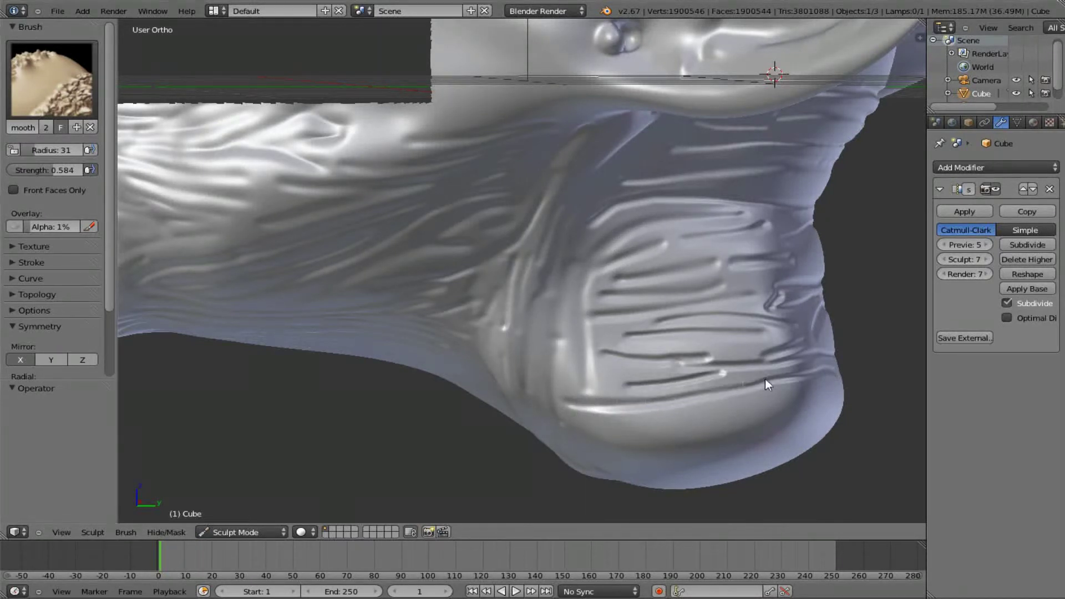
{"action": "left_click_drag", "start_coordinate": [764, 379], "coordinate": [633, 377]}
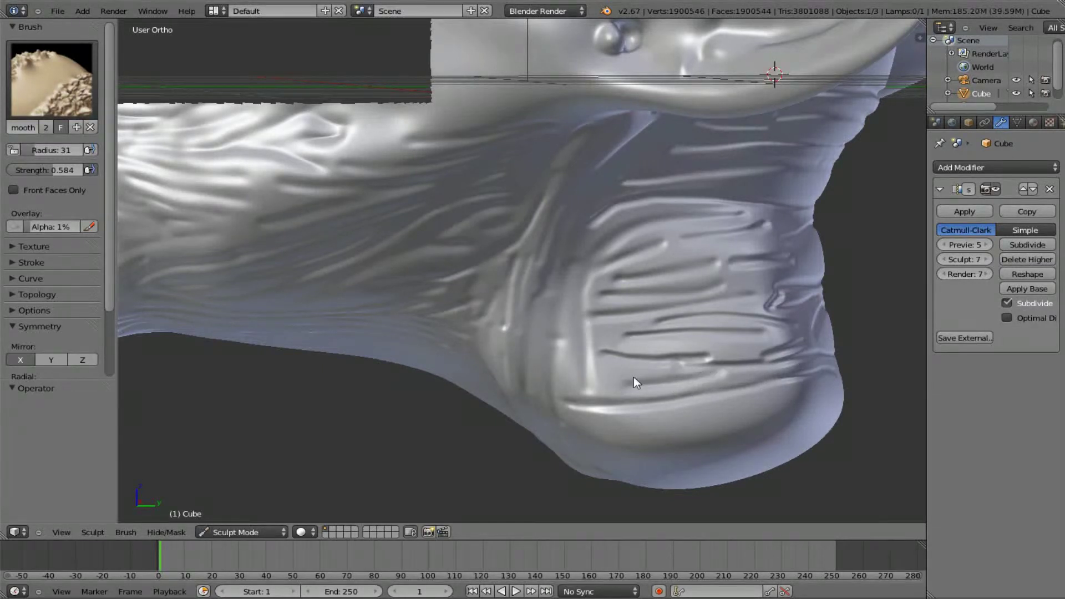
{"action": "scroll", "coordinate": [633, 377], "scroll_direction": "down", "scroll_amount": 5}
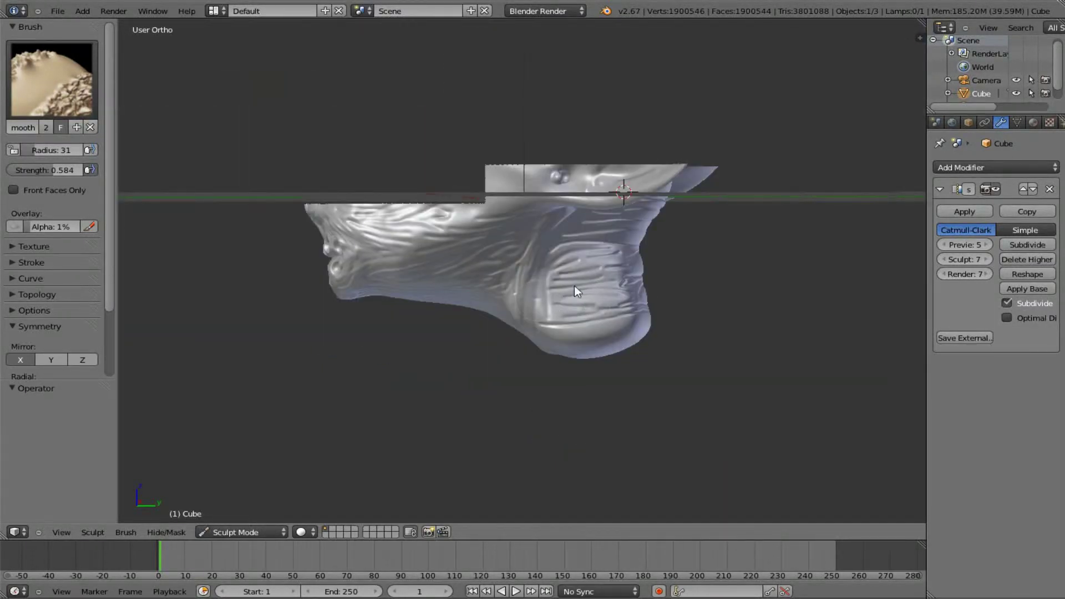
Step: Lightly smooth the lower jaw surface and view the head from the other side
{"action": "middle_click_drag", "start_coordinate": [630, 332], "coordinate": [523, 294]}
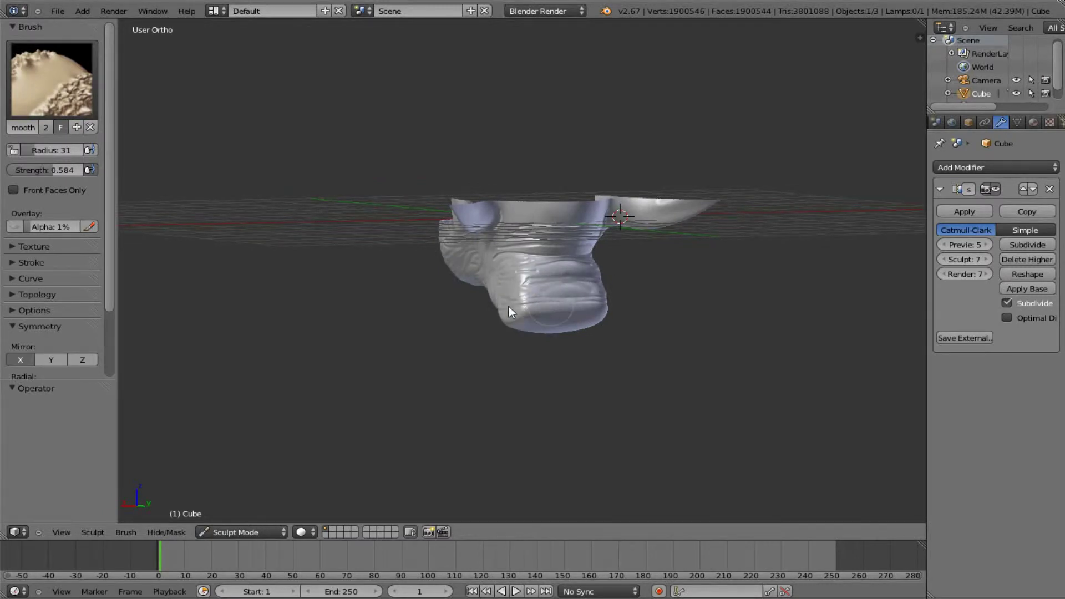
{"action": "left_click_drag", "start_coordinate": [508, 306], "coordinate": [529, 265]}
{"action": "scroll", "coordinate": [567, 305], "scroll_direction": "up", "scroll_amount": 6}
{"action": "scroll", "coordinate": [495, 231], "scroll_direction": "up", "scroll_amount": 1}
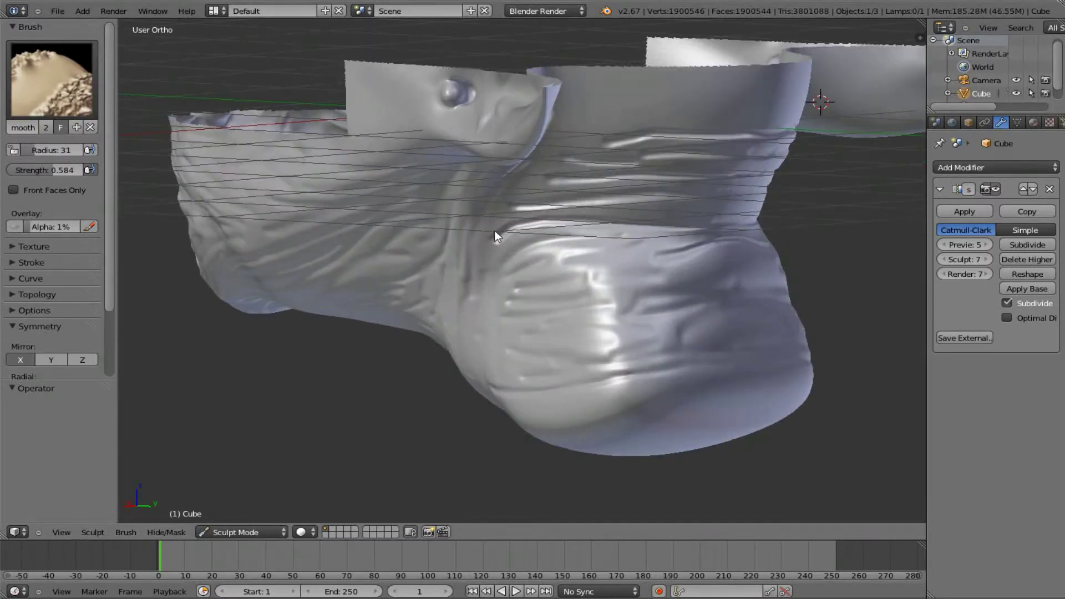
{"action": "scroll", "coordinate": [551, 241], "scroll_direction": "down", "scroll_amount": 3}
{"action": "middle_click_drag", "start_coordinate": [551, 241], "coordinate": [531, 210]}
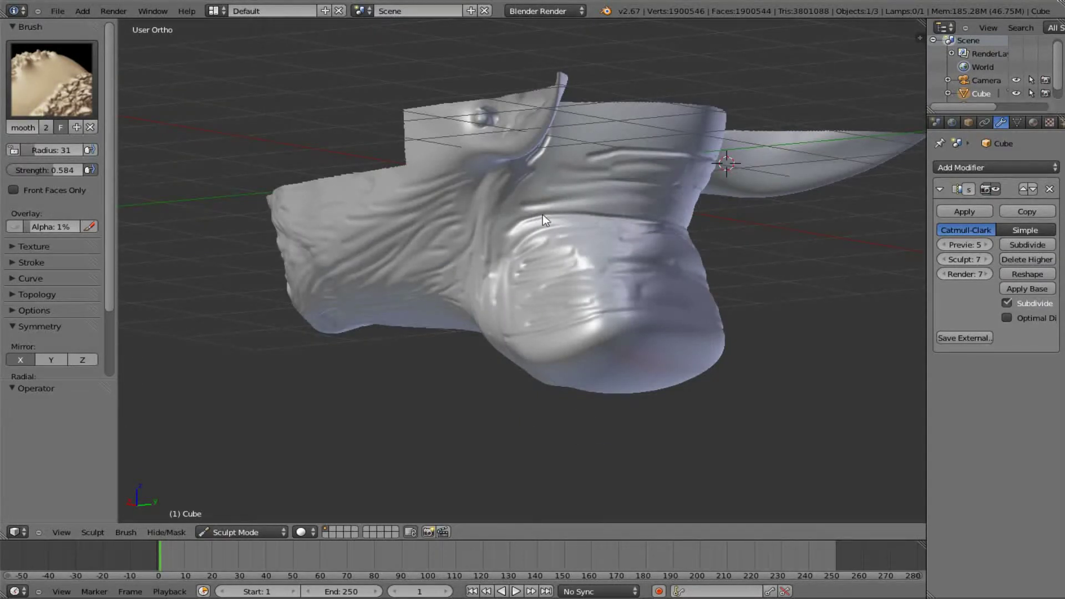
{"action": "mouse_move", "coordinate": [650, 216]}
{"action": "middle_mouse_down"}
{"action": "mouse_move", "coordinate": [583, 287]}
{"action": "mouse_move", "coordinate": [604, 213]}
{"action": "middle_mouse_up"}
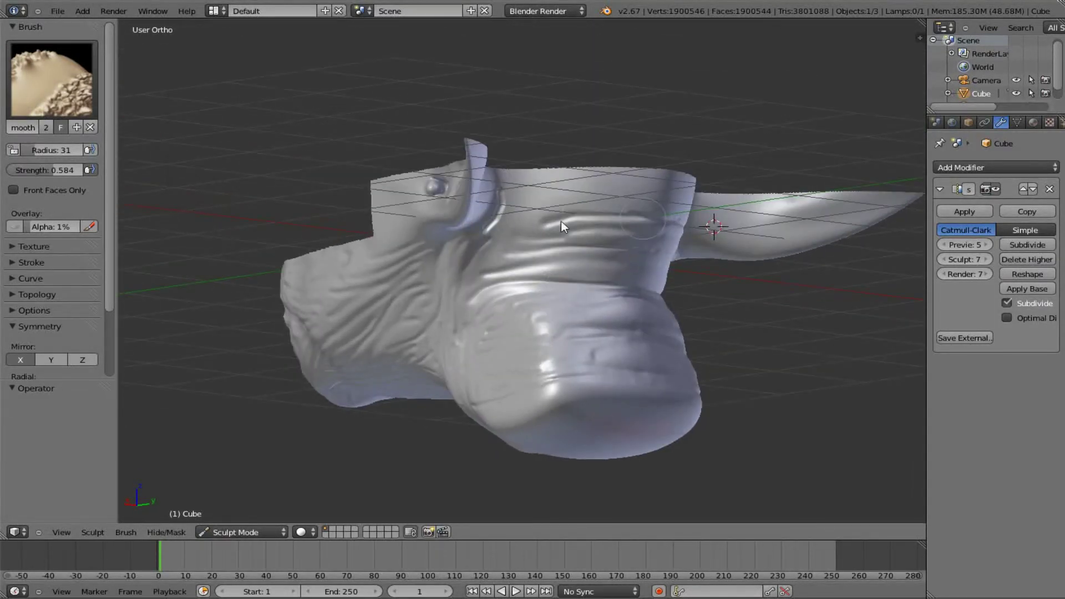
{"action": "mouse_move", "coordinate": [677, 231]}
{"action": "middle_mouse_down"}
{"action": "mouse_move", "coordinate": [457, 398]}
{"action": "mouse_move", "coordinate": [469, 369]}
{"action": "middle_mouse_up"}
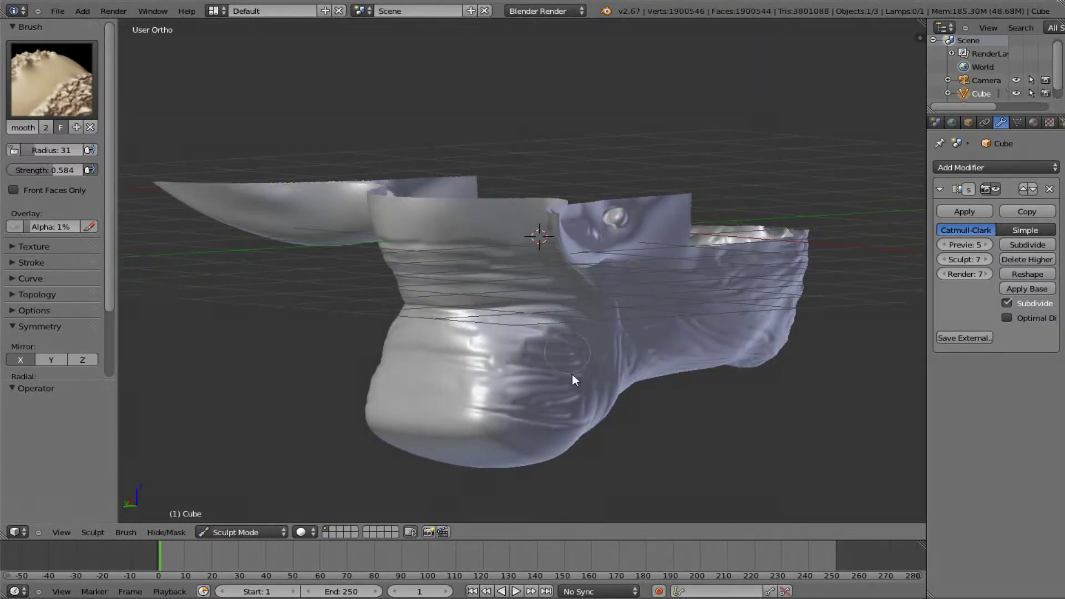
{"action": "mouse_move", "coordinate": [573, 375]}
{"action": "middle_mouse_down"}
{"action": "mouse_move", "coordinate": [475, 387]}
{"action": "mouse_move", "coordinate": [454, 381]}
{"action": "mouse_move", "coordinate": [533, 351]}
{"action": "mouse_move", "coordinate": [367, 350]}
{"action": "mouse_move", "coordinate": [395, 318]}
{"action": "mouse_move", "coordinate": [510, 354]}
{"action": "mouse_move", "coordinate": [673, 323]}
{"action": "mouse_move", "coordinate": [728, 369]}
{"action": "middle_mouse_up"}
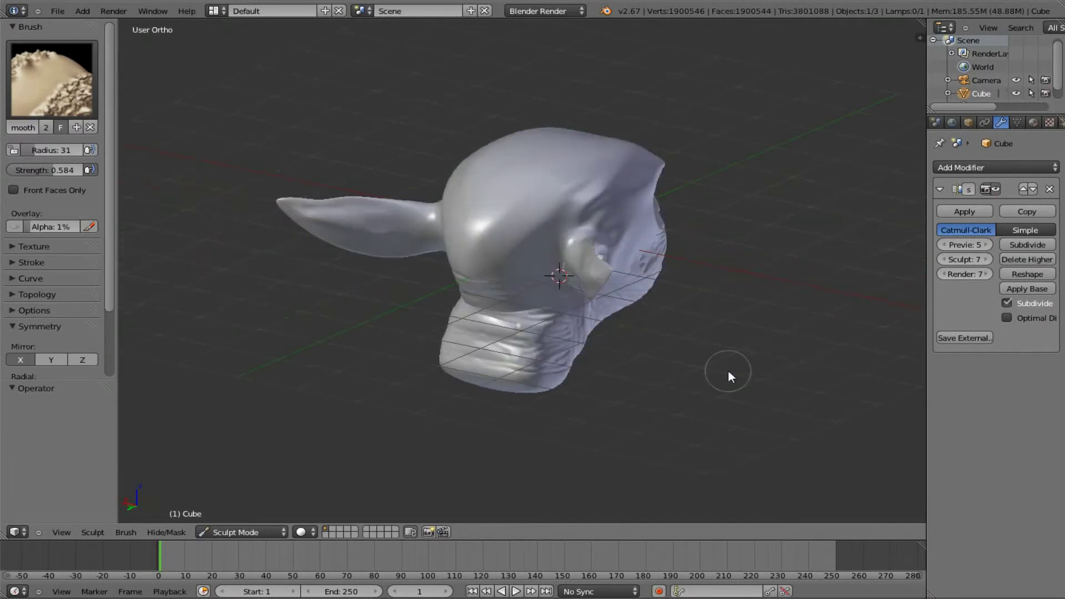
Step: In Right Ortho view, box-hide parts of the lower jaw and neck
{"action": "key", "text": "KP_3"}
{"action": "key", "text": "h"}
{"action": "left_click_drag", "start_coordinate": [476, 439], "coordinate": [704, 338]}
{"action": "left_click_drag", "start_coordinate": [764, 357], "coordinate": [554, 309]}
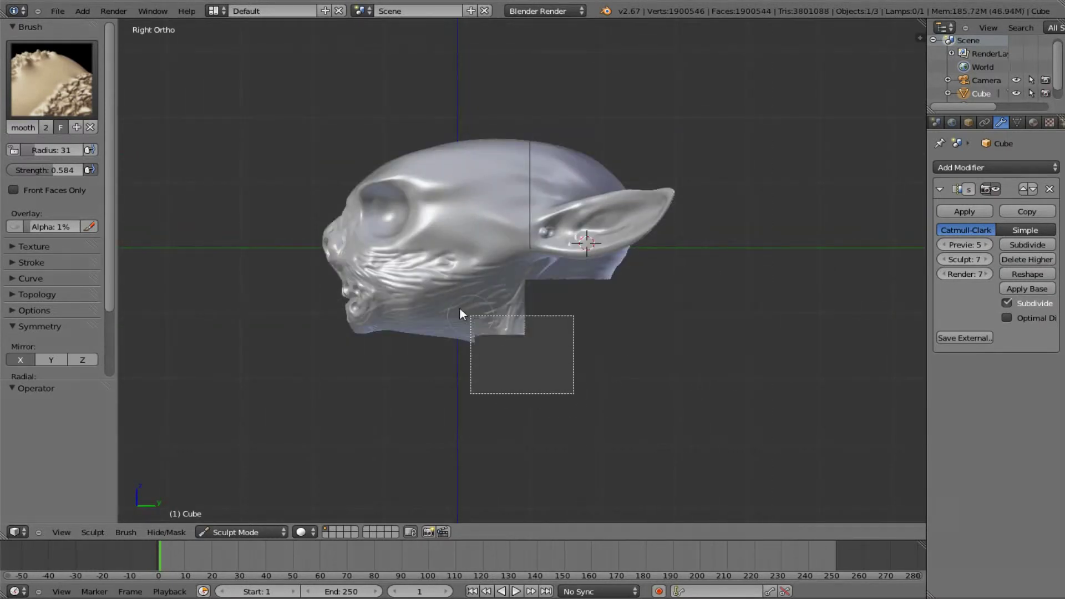
{"action": "left_click_drag", "start_coordinate": [573, 392], "coordinate": [459, 309]}
{"action": "left_click_drag", "start_coordinate": [477, 370], "coordinate": [388, 322]}
{"action": "middle_click_drag", "start_coordinate": [436, 351], "coordinate": [480, 348]}
Step: Switch to the Draw brush, shrink it, and carve a thin groove below the eye socket
{"action": "scroll", "coordinate": [480, 348], "scroll_direction": "up", "scroll_amount": 8}
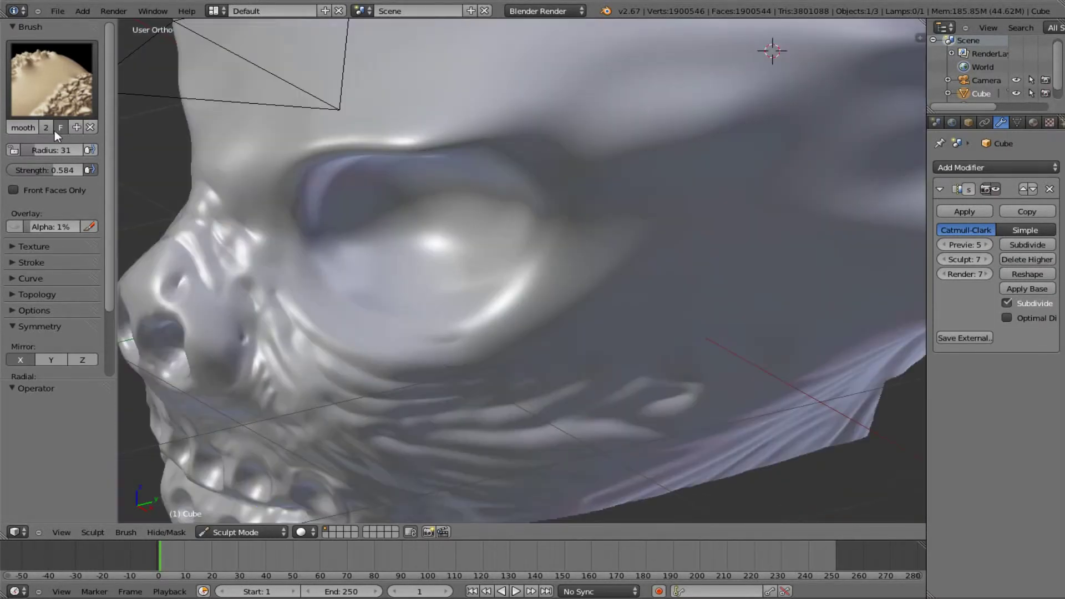
{"action": "left_click", "coordinate": [54, 111]}
{"action": "left_click", "coordinate": [95, 264]}
{"action": "middle_click_drag", "start_coordinate": [521, 277], "coordinate": [427, 351]}
{"action": "scroll", "coordinate": [501, 366], "scroll_direction": "up", "scroll_amount": 3}
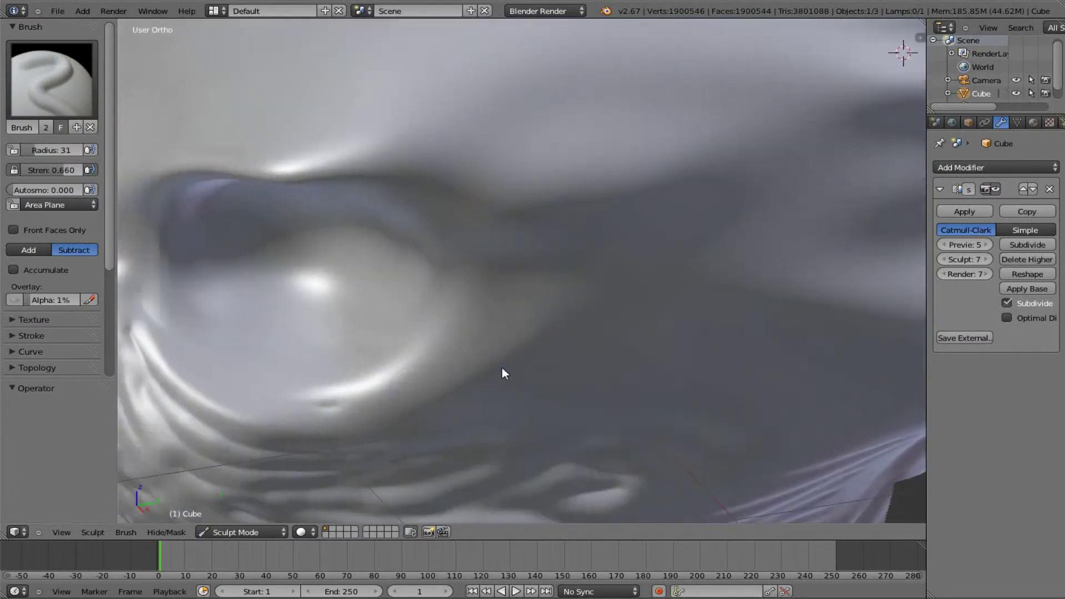
{"action": "middle_click_drag", "start_coordinate": [502, 366], "coordinate": [365, 374]}
{"action": "key", "text": "f"}
{"action": "left_click_drag", "start_coordinate": [297, 311], "coordinate": [519, 413]}
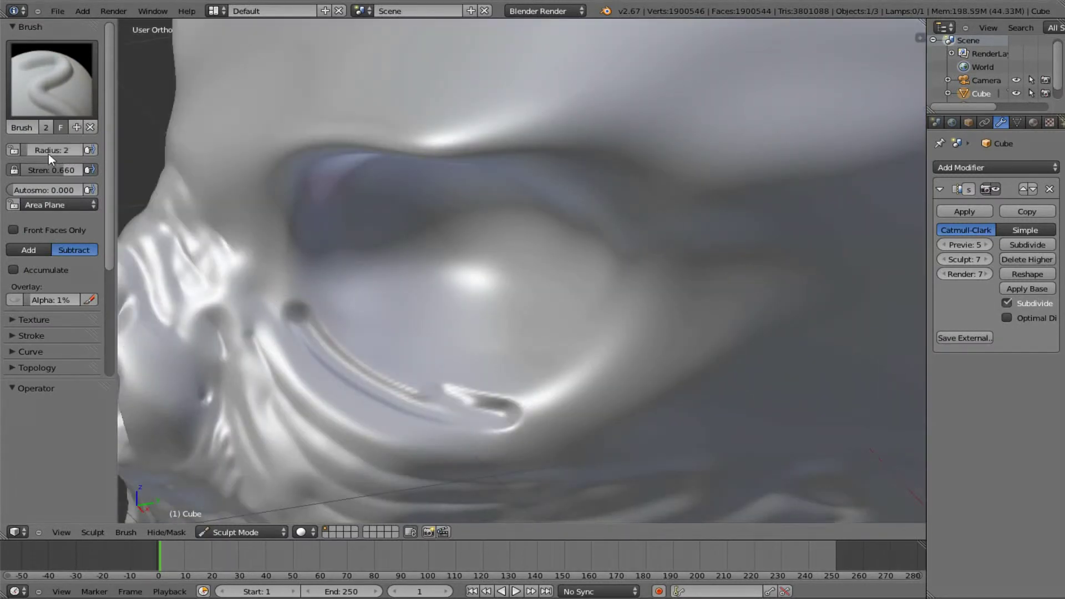
Step: At radius 16, carve two long grooves across the skull side and a short one near the ear
{"action": "scroll", "coordinate": [556, 413], "scroll_direction": "down", "scroll_amount": 3}
{"action": "mouse_move", "coordinate": [556, 413]}
{"action": "middle_mouse_down"}
{"action": "mouse_move", "coordinate": [470, 355]}
{"action": "mouse_move", "coordinate": [505, 287]}
{"action": "mouse_move", "coordinate": [588, 249]}
{"action": "mouse_move", "coordinate": [570, 240]}
{"action": "middle_mouse_up"}
{"action": "scroll", "coordinate": [508, 223], "scroll_direction": "up", "scroll_amount": 3}
{"action": "scroll", "coordinate": [507, 223], "scroll_direction": "down", "scroll_amount": 4}
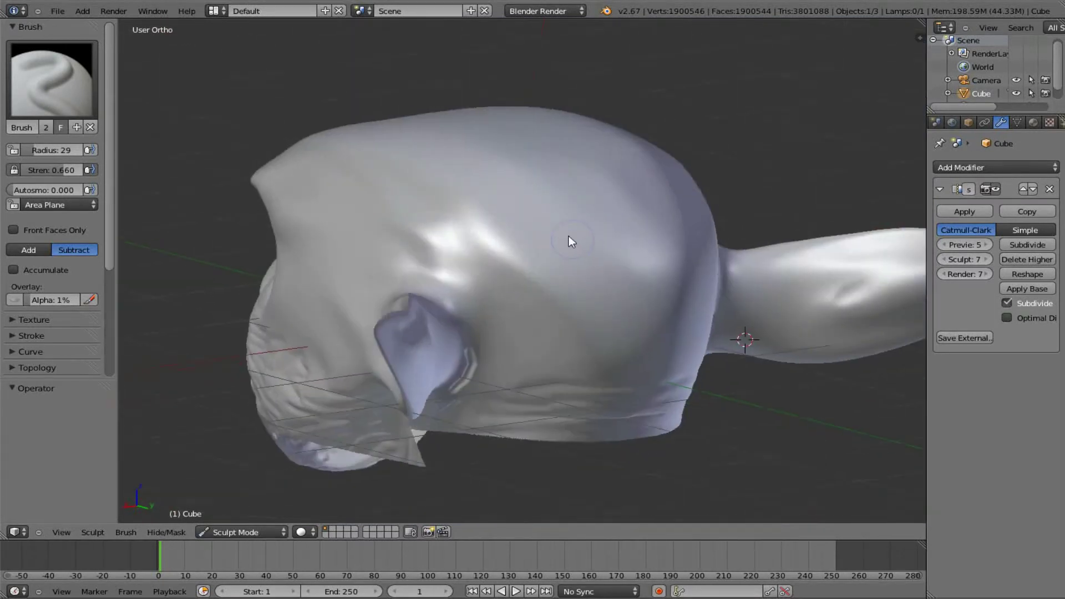
{"action": "scroll", "coordinate": [554, 377], "scroll_direction": "up", "scroll_amount": 3}
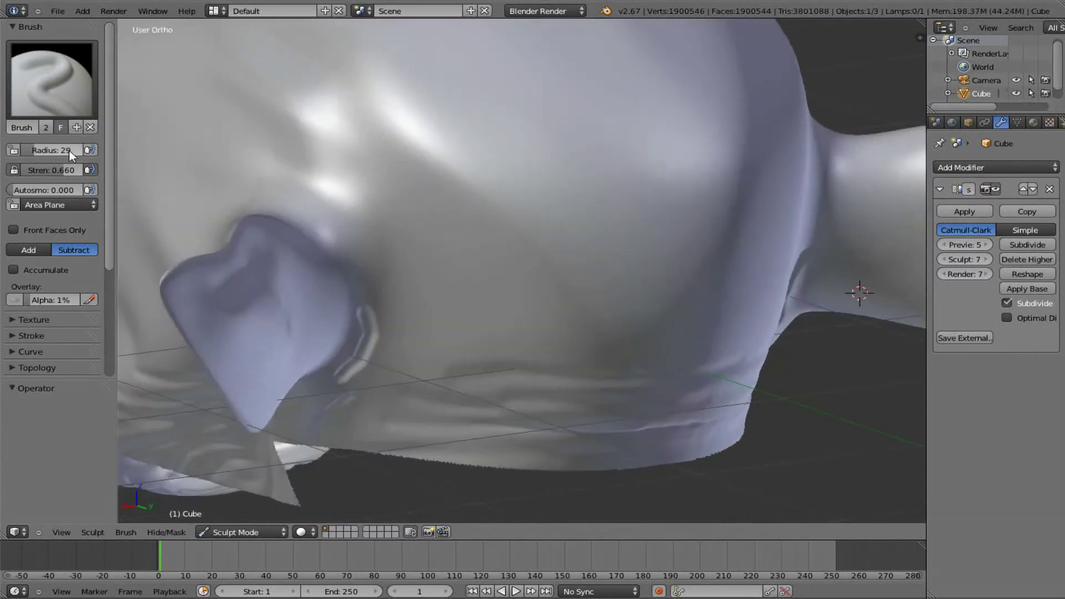
{"action": "key", "text": "f"}
{"action": "left_click_drag", "start_coordinate": [435, 349], "coordinate": [721, 330]}
{"action": "left_click_drag", "start_coordinate": [488, 276], "coordinate": [795, 239]}
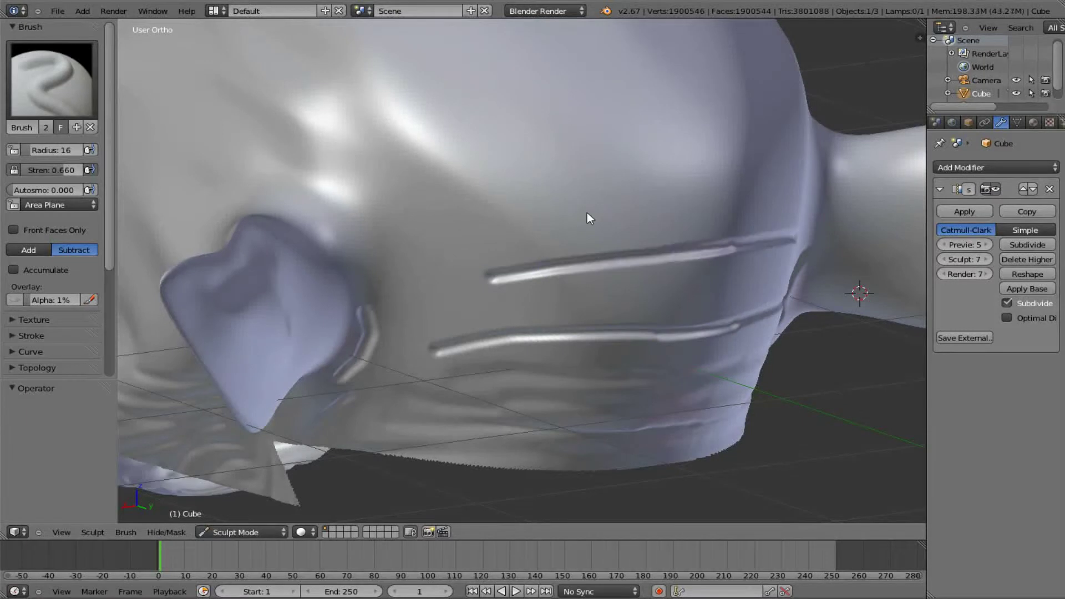
{"action": "left_click_drag", "start_coordinate": [380, 156], "coordinate": [417, 206]}
Step: Carve several groove strokes on the side of the head
{"action": "mouse_move", "coordinate": [391, 306]}
{"action": "middle_mouse_down"}
{"action": "mouse_move", "coordinate": [450, 314]}
{"action": "mouse_move", "coordinate": [329, 178]}
{"action": "middle_mouse_up"}
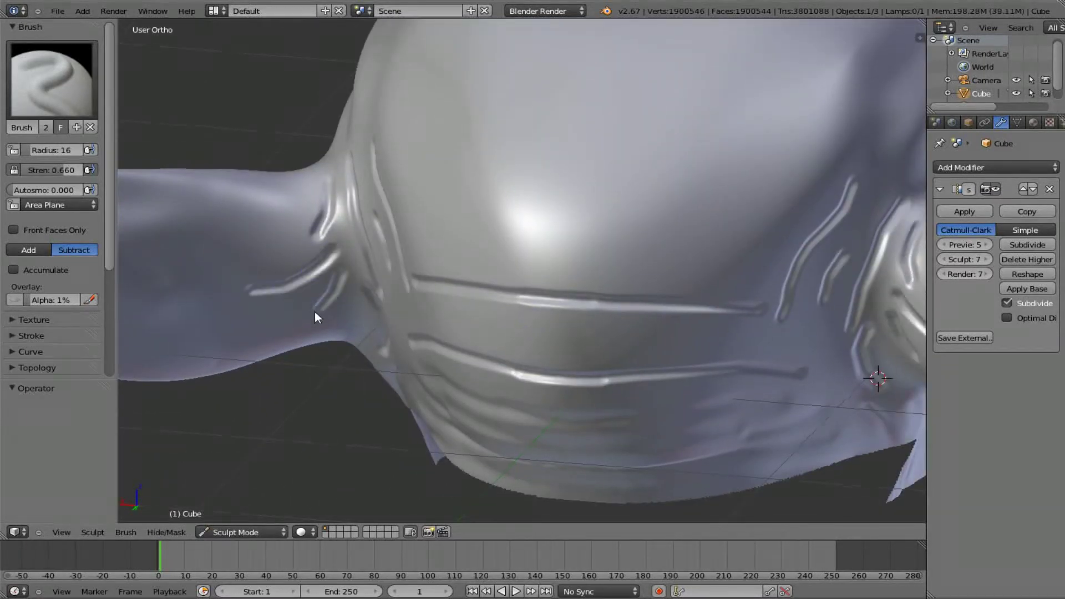
{"action": "middle_click_drag", "start_coordinate": [316, 312], "coordinate": [494, 272]}
{"action": "middle_click_drag", "start_coordinate": [601, 337], "coordinate": [658, 194]}
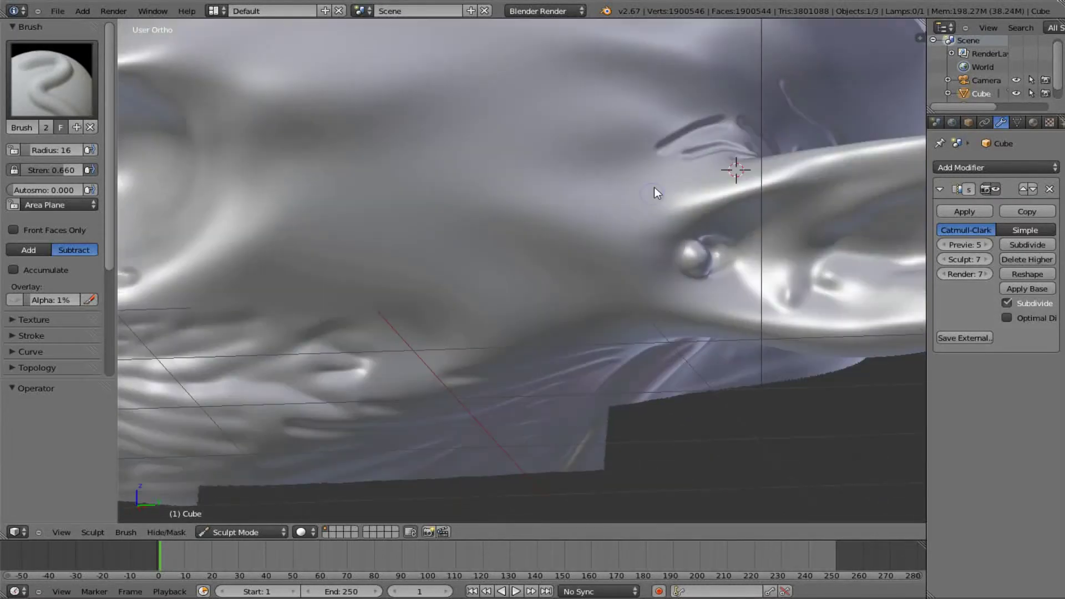
{"action": "middle_click_drag", "start_coordinate": [499, 254], "coordinate": [547, 244]}
{"action": "left_click_drag", "start_coordinate": [535, 223], "coordinate": [580, 272]}
{"action": "left_click_drag", "start_coordinate": [571, 218], "coordinate": [627, 267]}
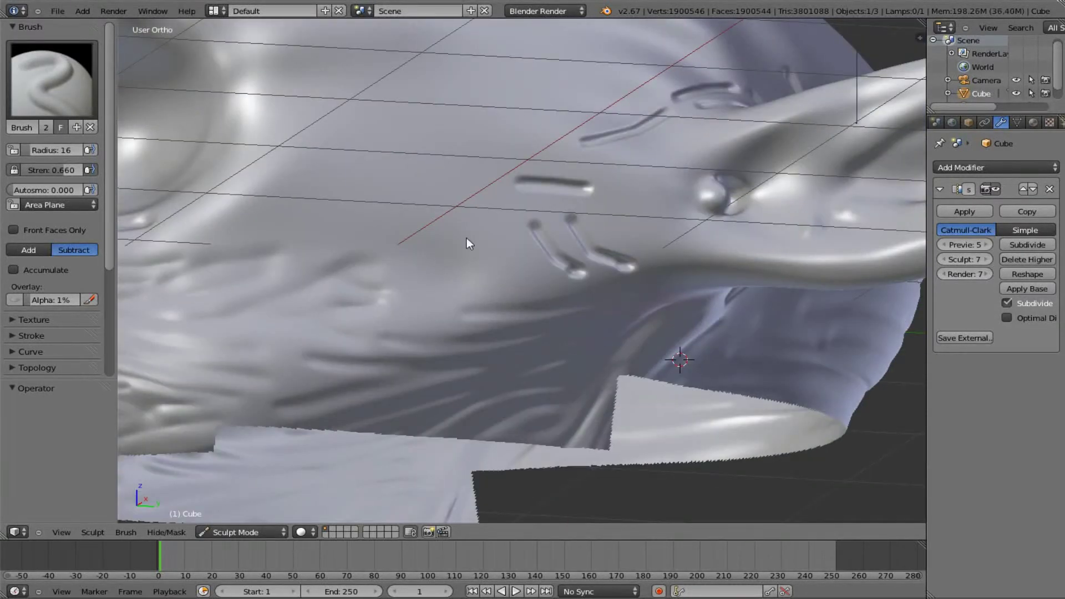
{"action": "left_click_drag", "start_coordinate": [510, 220], "coordinate": [399, 243]}
{"action": "left_click_drag", "start_coordinate": [432, 258], "coordinate": [541, 269]}
{"action": "left_click_drag", "start_coordinate": [450, 286], "coordinate": [519, 289]}
Step: Carve four long grooves above the existing ones
{"action": "middle_click_drag", "start_coordinate": [458, 248], "coordinate": [555, 250], "text": "shift"}
{"action": "left_click_drag", "start_coordinate": [290, 231], "coordinate": [466, 121]}
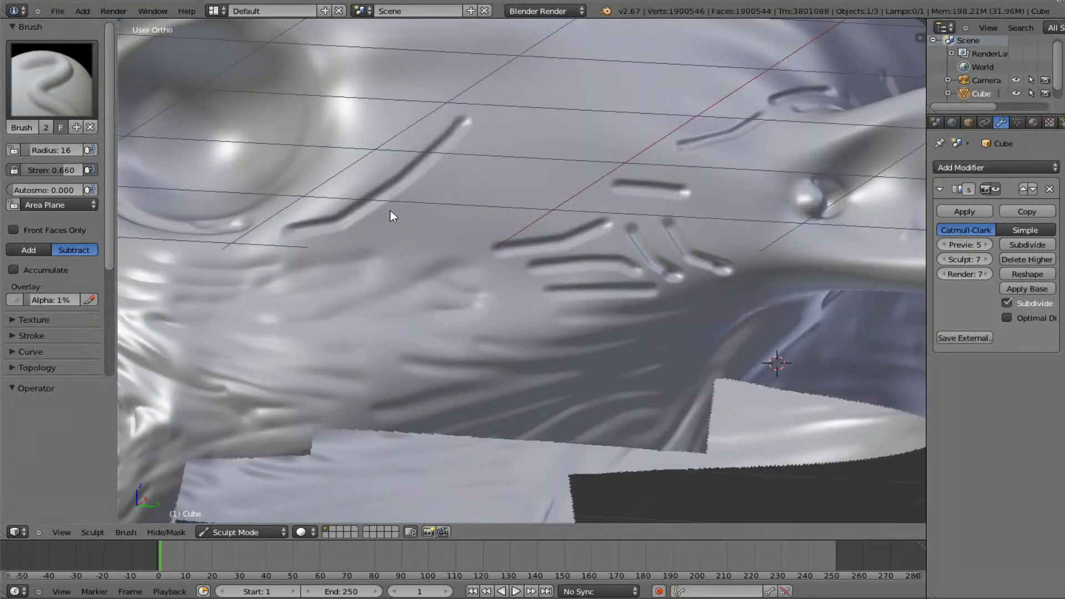
{"action": "left_click_drag", "start_coordinate": [391, 214], "coordinate": [555, 162]}
{"action": "left_click_drag", "start_coordinate": [460, 214], "coordinate": [588, 195]}
{"action": "scroll", "coordinate": [578, 135], "scroll_direction": "down", "scroll_amount": 8}
Step: Select the Crease brush and set its radius to 32
{"action": "scroll", "coordinate": [595, 210], "scroll_direction": "down", "scroll_amount": 3}
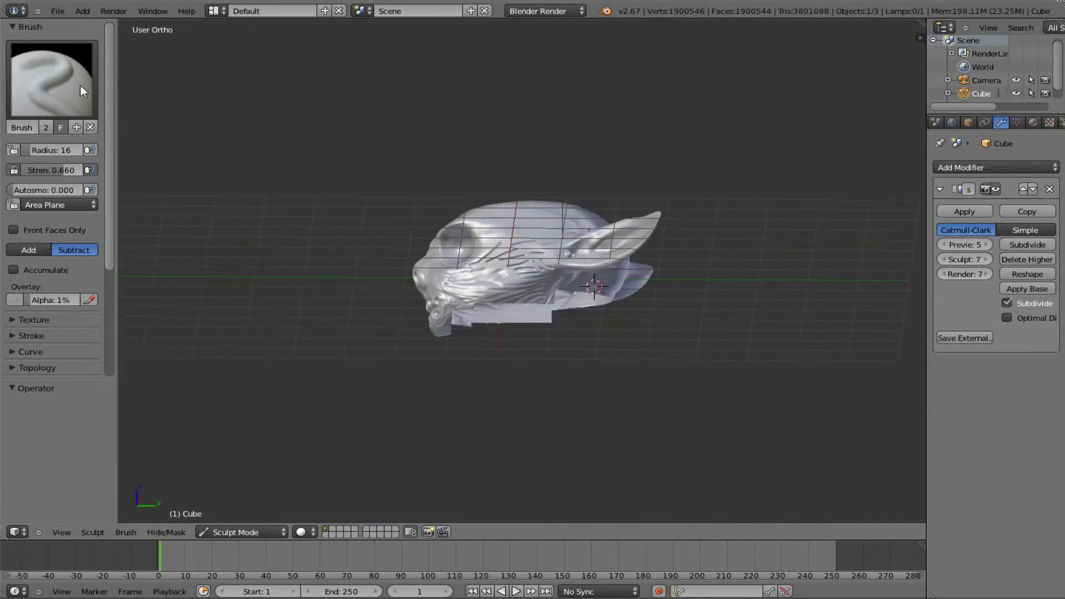
{"action": "left_click", "coordinate": [52, 78]}
{"action": "left_click", "coordinate": [473, 214]}
{"action": "mouse_move", "coordinate": [71, 150]}
{"action": "left_mouse_down"}
{"action": "mouse_move", "coordinate": [72, 141]}
{"action": "mouse_move", "coordinate": [41, 151]}
{"action": "left_mouse_up"}
{"action": "scroll", "coordinate": [472, 222], "scroll_direction": "up", "scroll_amount": 2}
{"action": "scroll", "coordinate": [472, 222], "scroll_direction": "up", "scroll_amount": 2}
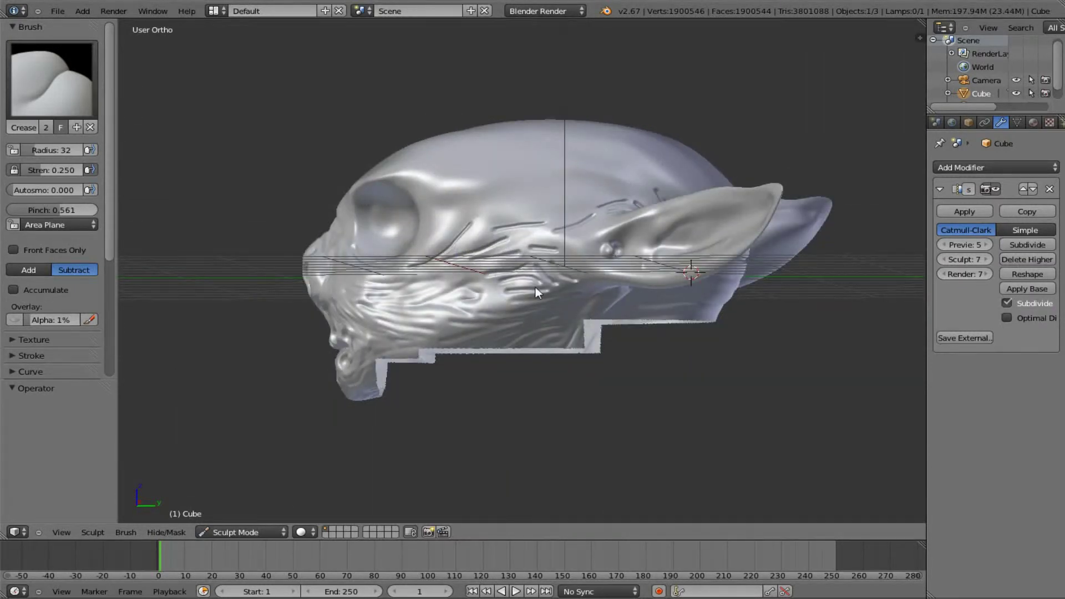
Step: Deepen the crease folds at the ear's base, then switch to the Smooth brush
{"action": "mouse_move", "coordinate": [594, 214]}
{"action": "middle_mouse_down"}
{"action": "mouse_move", "coordinate": [597, 266]}
{"action": "mouse_move", "coordinate": [624, 262]}
{"action": "mouse_move", "coordinate": [569, 278]}
{"action": "middle_mouse_up"}
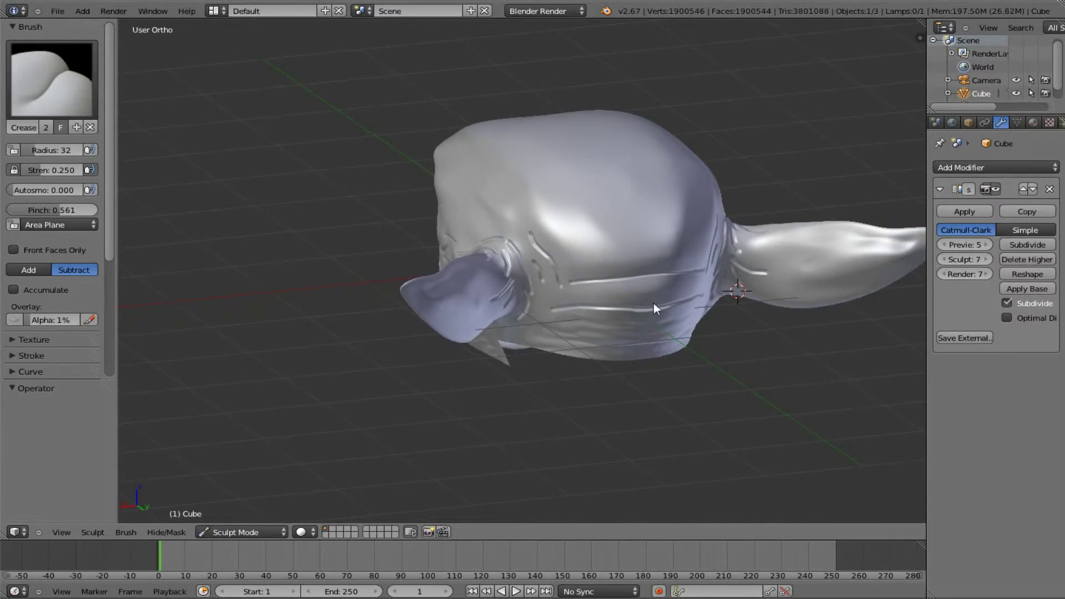
{"action": "mouse_move", "coordinate": [531, 236]}
{"action": "middle_mouse_down"}
{"action": "mouse_move", "coordinate": [598, 248]}
{"action": "mouse_move", "coordinate": [595, 231]}
{"action": "mouse_move", "coordinate": [492, 265]}
{"action": "middle_mouse_up"}
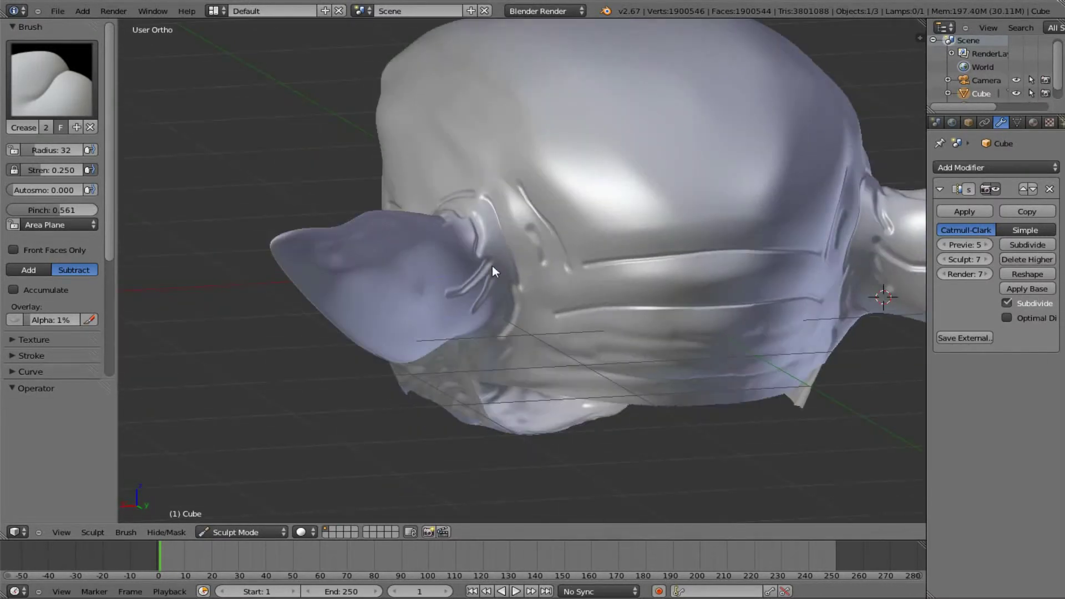
{"action": "mouse_move", "coordinate": [491, 265]}
{"action": "left_mouse_down"}
{"action": "mouse_move", "coordinate": [462, 287]}
{"action": "mouse_move", "coordinate": [482, 265]}
{"action": "left_mouse_up"}
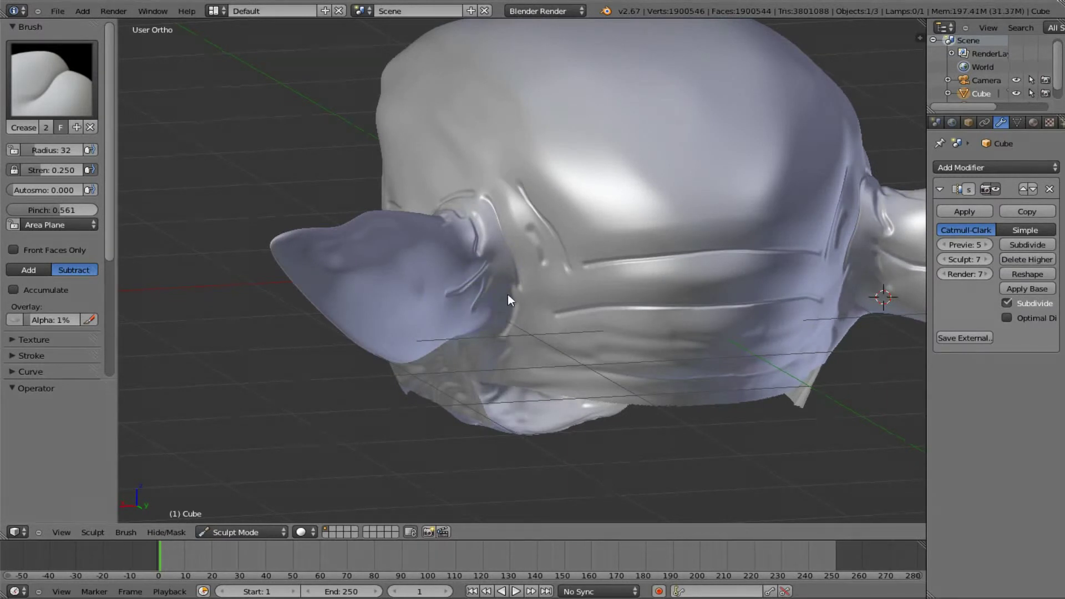
{"action": "mouse_move", "coordinate": [508, 299]}
{"action": "middle_mouse_down"}
{"action": "mouse_move", "coordinate": [447, 321]}
{"action": "mouse_move", "coordinate": [354, 255]}
{"action": "middle_mouse_up"}
{"action": "middle_click_drag", "start_coordinate": [383, 291], "coordinate": [639, 353]}
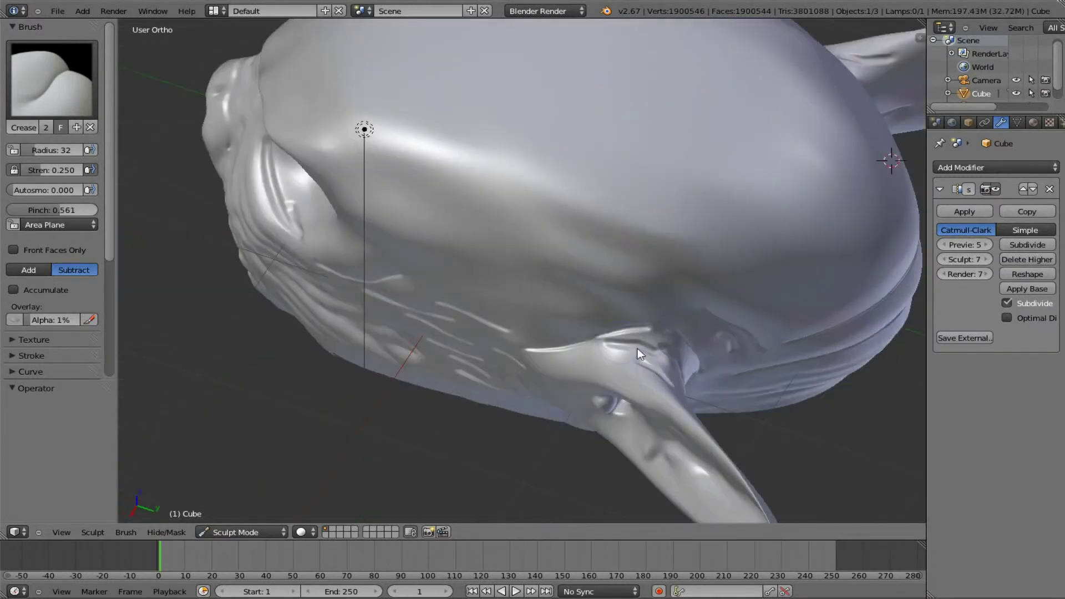
{"action": "middle_click_drag", "start_coordinate": [514, 348], "coordinate": [536, 214]}
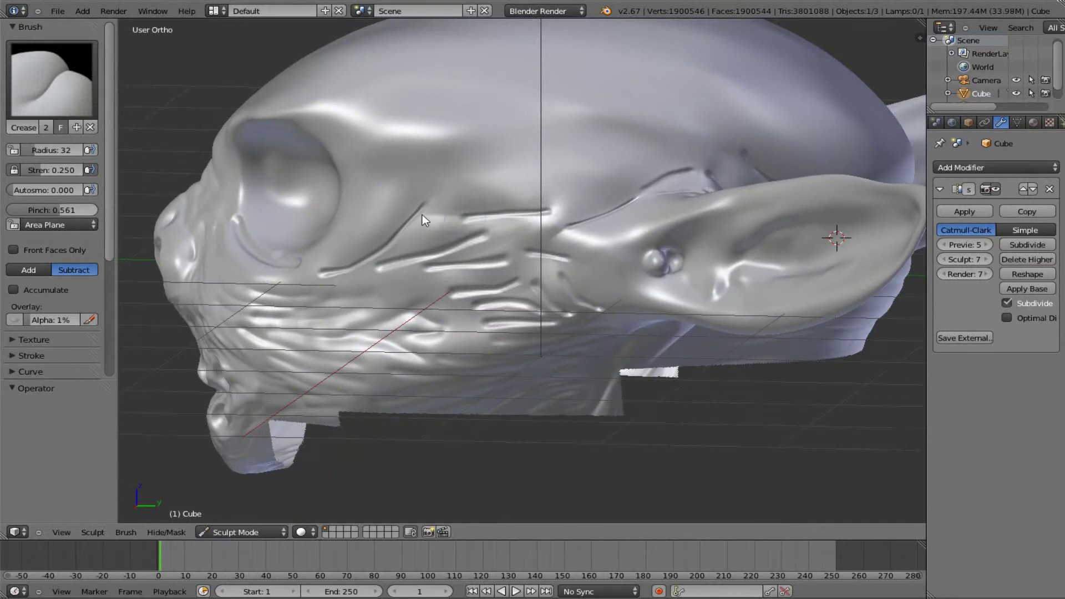
{"action": "key", "text": "s"}
{"action": "scroll", "coordinate": [388, 248], "scroll_direction": "down", "scroll_amount": 3}
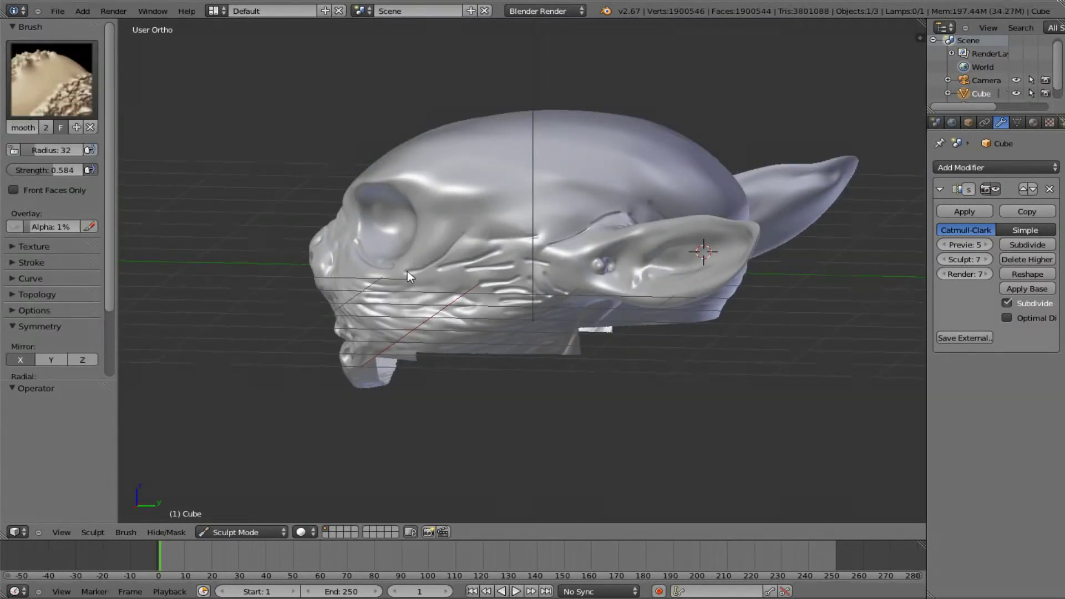
Step: Smooth the cheek wrinkles and the thin crease across the forehead
{"action": "mouse_move", "coordinate": [408, 275]}
{"action": "left_mouse_down"}
{"action": "mouse_move", "coordinate": [471, 269]}
{"action": "mouse_move", "coordinate": [515, 286]}
{"action": "left_mouse_up"}
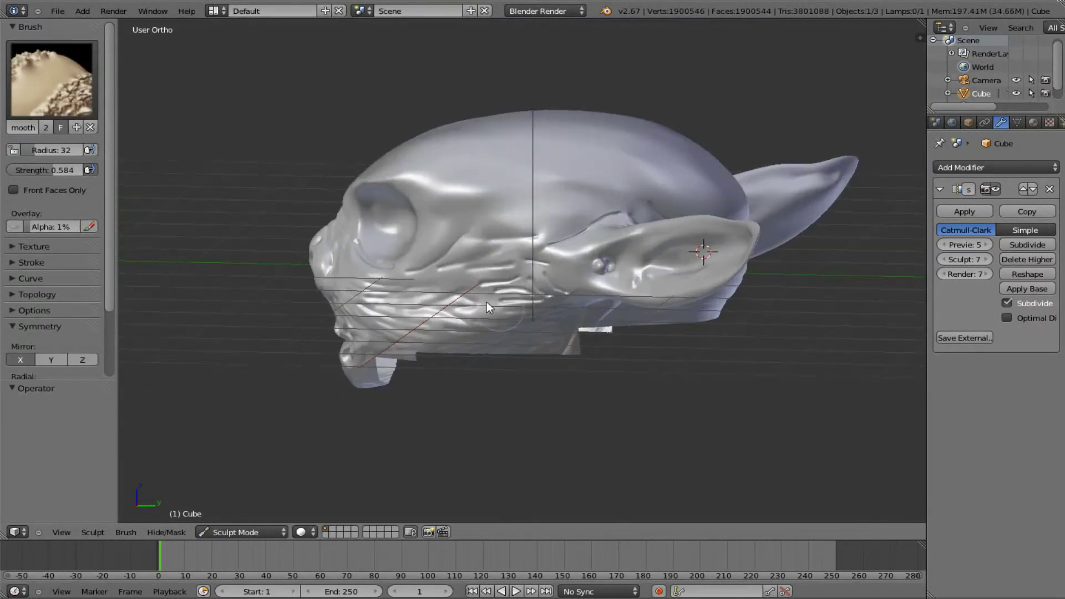
{"action": "scroll", "coordinate": [486, 303], "scroll_direction": "up", "scroll_amount": 1}
{"action": "mouse_move", "coordinate": [560, 263]}
{"action": "middle_mouse_down"}
{"action": "mouse_move", "coordinate": [517, 307]}
{"action": "mouse_move", "coordinate": [545, 262]}
{"action": "mouse_move", "coordinate": [536, 270]}
{"action": "middle_mouse_up"}
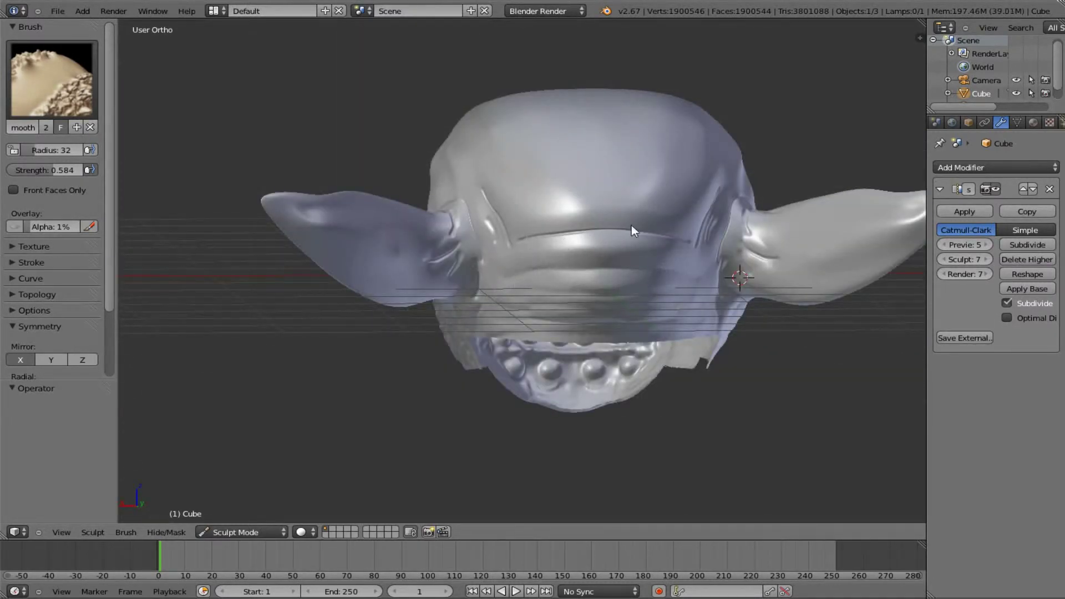
{"action": "left_click_drag", "start_coordinate": [632, 226], "coordinate": [496, 239]}
Step: Orbit around the ear and skull to check the smoothed result
{"action": "mouse_move", "coordinate": [522, 234]}
{"action": "middle_mouse_down"}
{"action": "mouse_move", "coordinate": [587, 253]}
{"action": "mouse_move", "coordinate": [432, 267]}
{"action": "mouse_move", "coordinate": [571, 302]}
{"action": "mouse_move", "coordinate": [459, 231]}
{"action": "middle_mouse_up"}
{"action": "scroll", "coordinate": [458, 274], "scroll_direction": "up", "scroll_amount": 2}
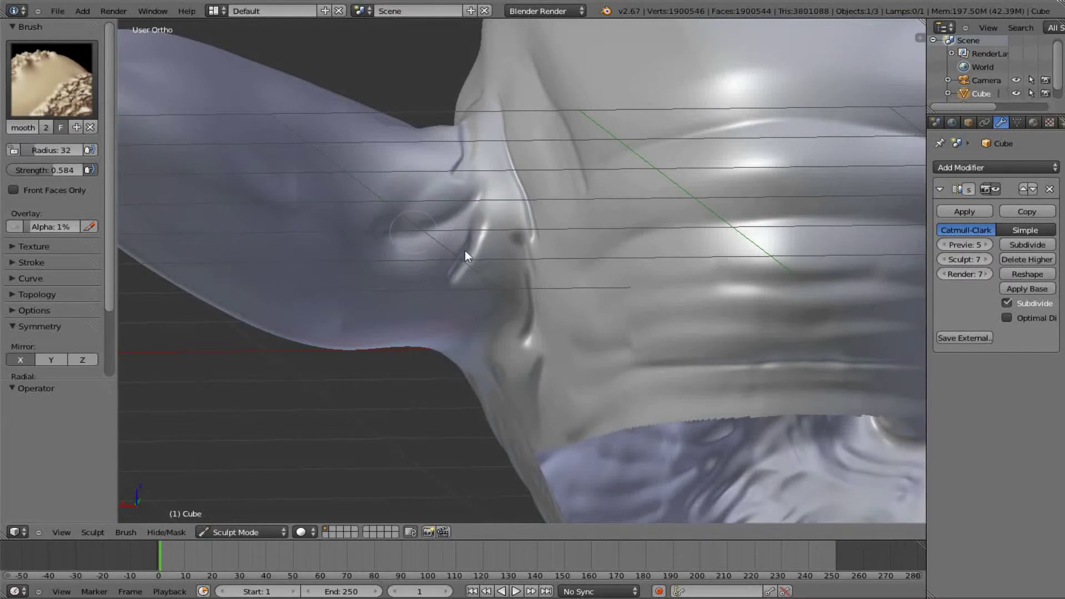
{"action": "scroll", "coordinate": [478, 202], "scroll_direction": "down", "scroll_amount": 4}
{"action": "mouse_move", "coordinate": [498, 193]}
{"action": "middle_mouse_down"}
{"action": "mouse_move", "coordinate": [622, 258]}
{"action": "mouse_move", "coordinate": [610, 248]}
{"action": "mouse_move", "coordinate": [647, 309]}
{"action": "middle_mouse_up"}
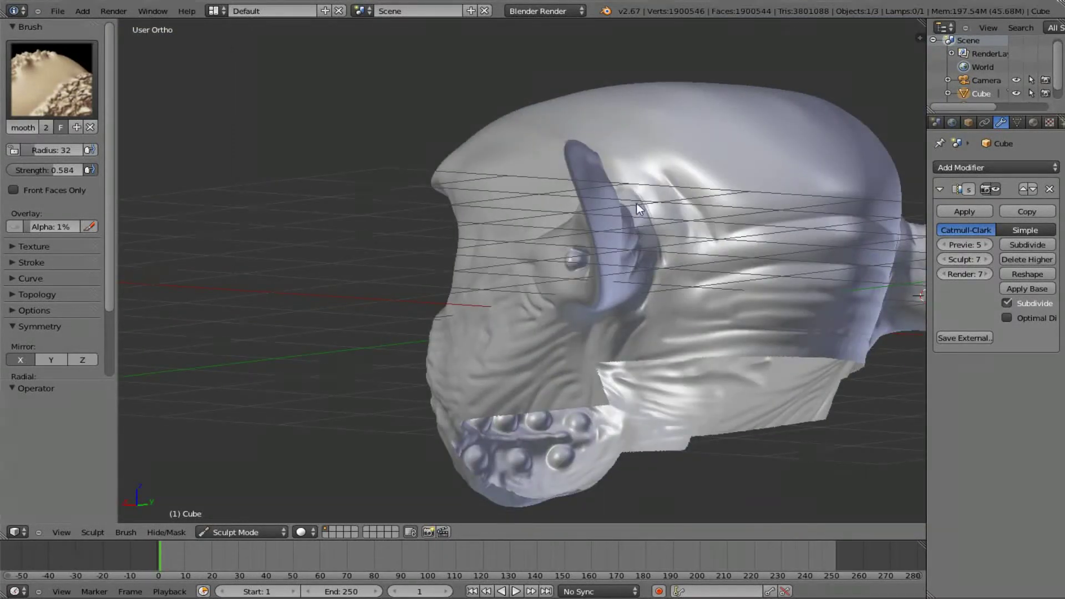
{"action": "mouse_move", "coordinate": [638, 195]}
{"action": "middle_mouse_down"}
{"action": "mouse_move", "coordinate": [700, 324]}
{"action": "mouse_move", "coordinate": [654, 255]}
{"action": "middle_mouse_up"}
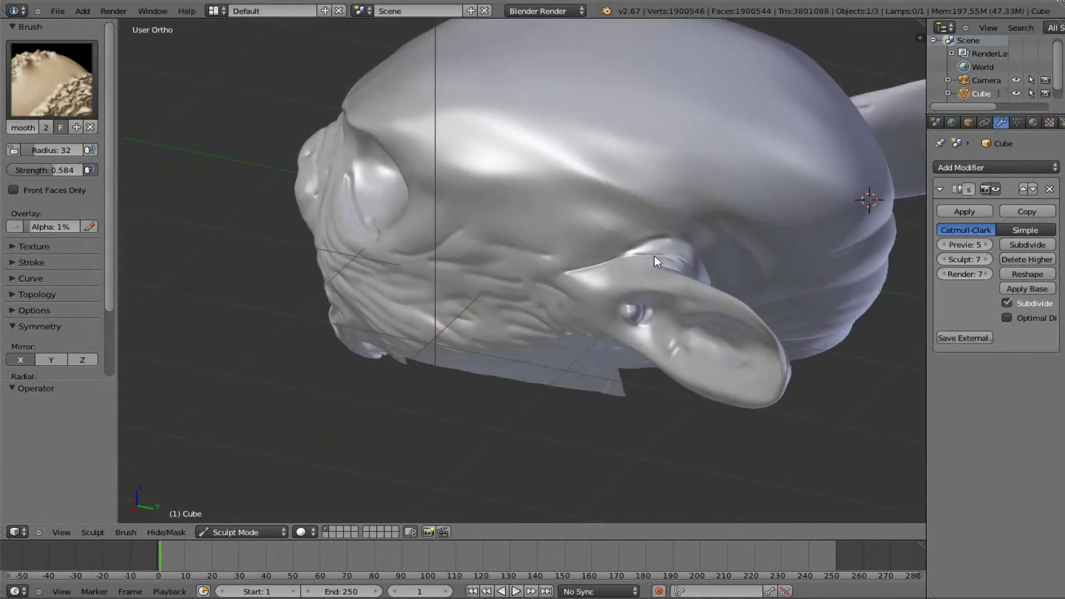
{"action": "scroll", "coordinate": [693, 255], "scroll_direction": "down", "scroll_amount": 5}
{"action": "mouse_move", "coordinate": [738, 303]}
{"action": "middle_mouse_down"}
{"action": "mouse_move", "coordinate": [800, 303]}
{"action": "mouse_move", "coordinate": [717, 259]}
{"action": "middle_mouse_up"}
Step: Select the standard Draw brush and set its radius to 16
{"action": "scroll", "coordinate": [717, 259], "scroll_direction": "up", "scroll_amount": 3}
{"action": "left_click", "coordinate": [51, 79]}
{"action": "left_click", "coordinate": [91, 157]}
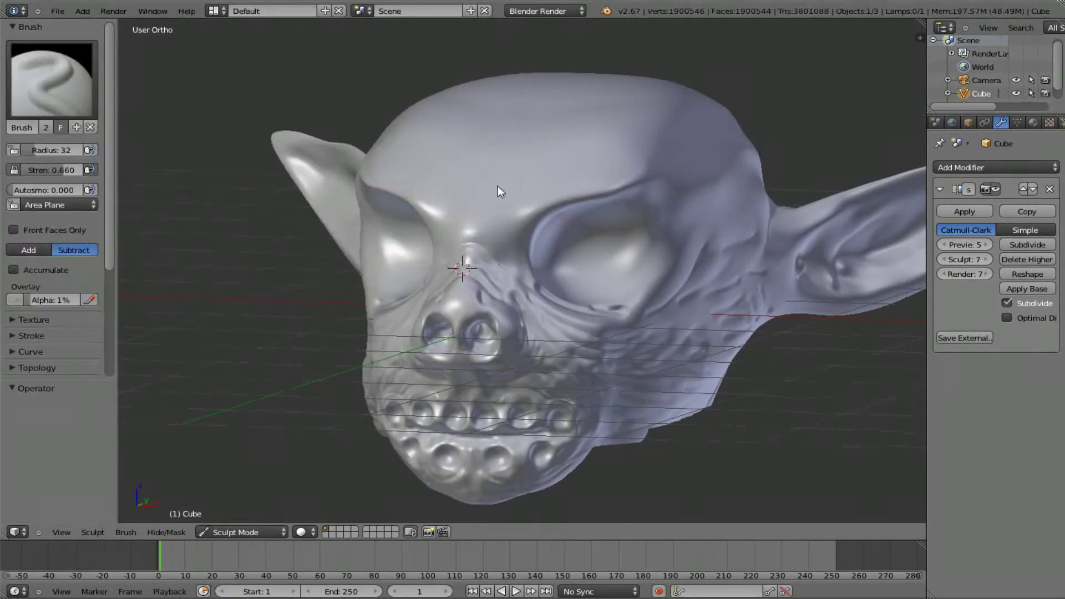
{"action": "scroll", "coordinate": [498, 185], "scroll_direction": "up", "scroll_amount": 4}
{"action": "left_click", "coordinate": [51, 150]}
{"action": "type", "text": "16"}
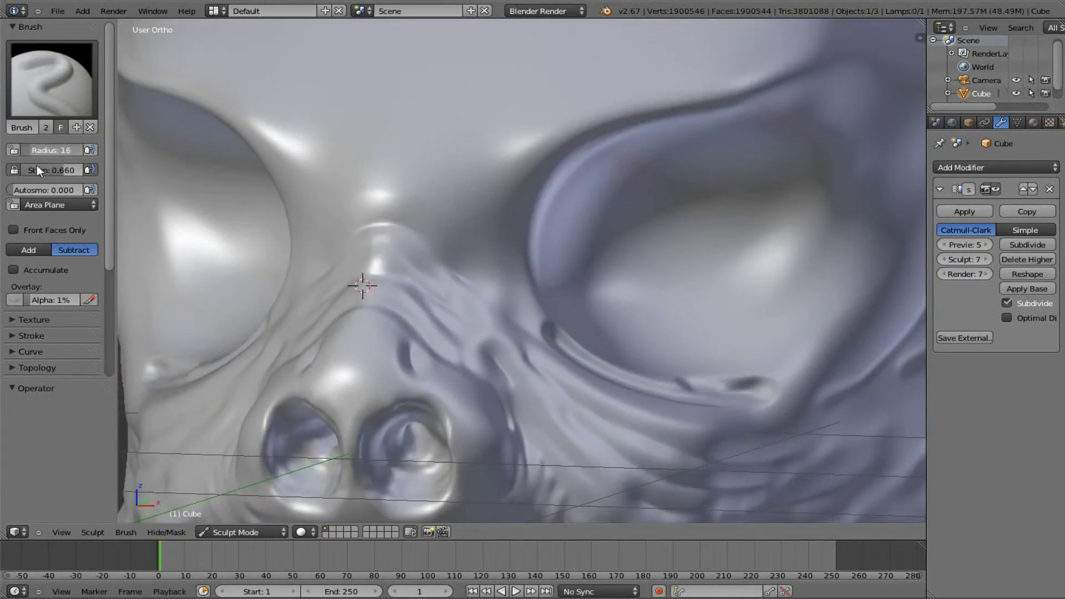
{"action": "key", "text": "Return"}
Step: Carve short brow grooves and a W-shaped groove set above the nose
{"action": "scroll", "coordinate": [381, 285], "scroll_direction": "up", "scroll_amount": 3}
{"action": "left_click_drag", "start_coordinate": [447, 360], "coordinate": [416, 368]}
{"action": "left_click_drag", "start_coordinate": [305, 336], "coordinate": [328, 350]}
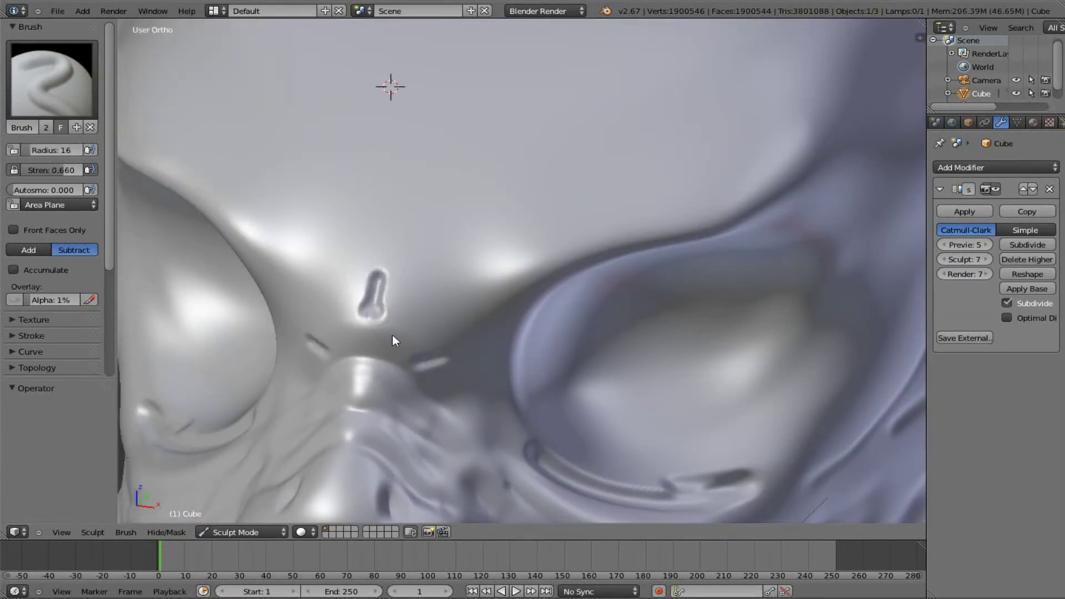
{"action": "left_click_drag", "start_coordinate": [344, 269], "coordinate": [320, 322]}
{"action": "left_click_drag", "start_coordinate": [421, 272], "coordinate": [432, 342]}
{"action": "left_click_drag", "start_coordinate": [329, 311], "coordinate": [309, 339]}
Step: Carve long curved groove lines across the forehead and upper-left forehead
{"action": "left_click_drag", "start_coordinate": [338, 191], "coordinate": [183, 55]}
{"action": "left_click_drag", "start_coordinate": [460, 208], "coordinate": [713, 119]}
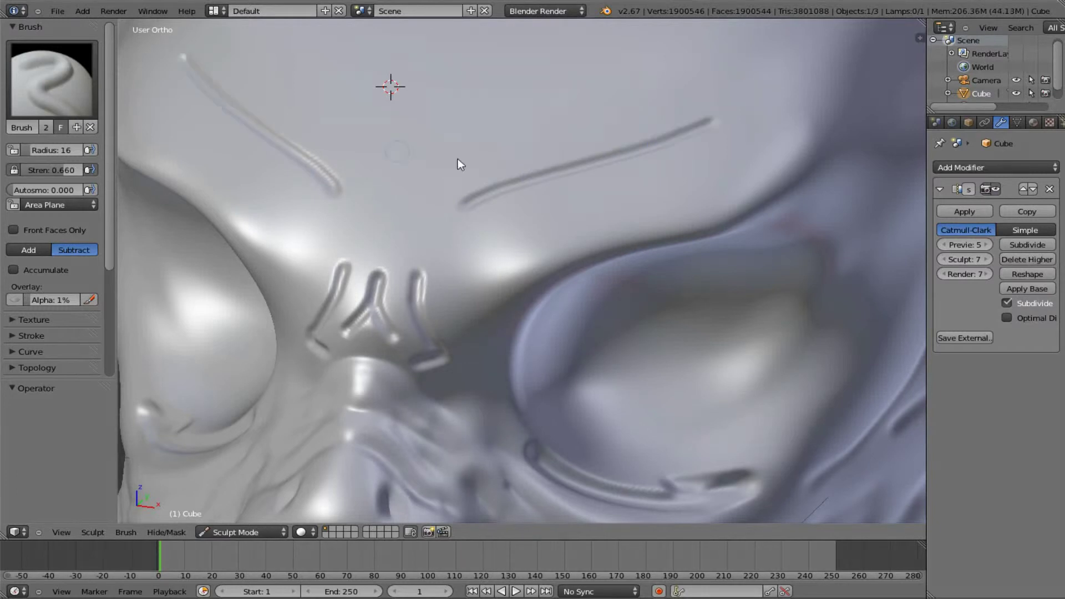
{"action": "left_click_drag", "start_coordinate": [245, 69], "coordinate": [633, 116]}
{"action": "left_click_drag", "start_coordinate": [572, 102], "coordinate": [309, 69]}
{"action": "middle_click_drag", "start_coordinate": [466, 58], "coordinate": [421, 200], "text": "shift"}
{"action": "left_click_drag", "start_coordinate": [343, 181], "coordinate": [473, 198]}
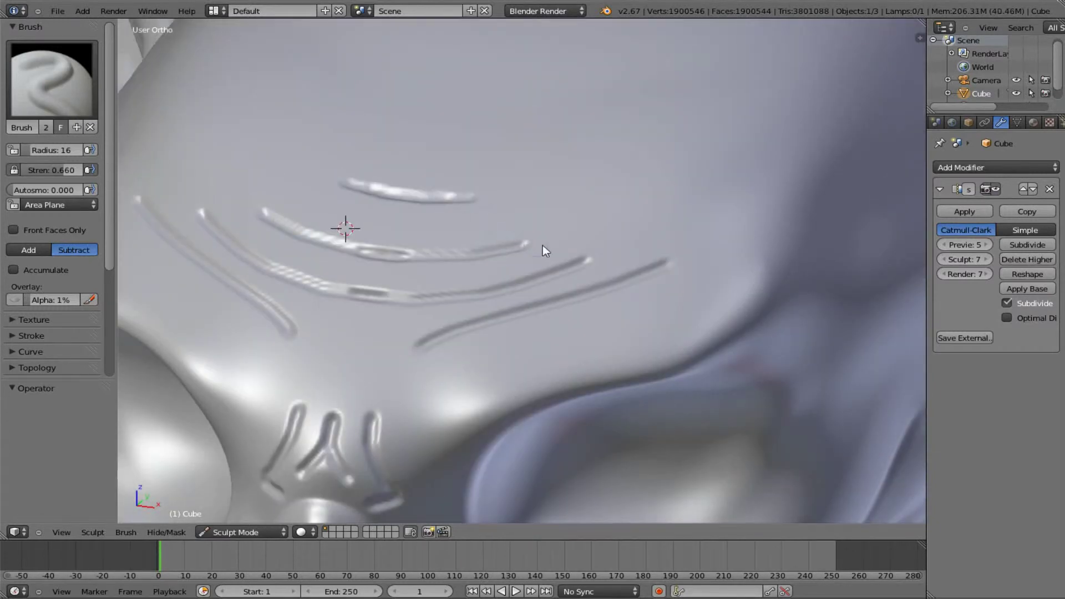
{"action": "left_click_drag", "start_coordinate": [230, 189], "coordinate": [185, 95]}
{"action": "left_click_drag", "start_coordinate": [295, 191], "coordinate": [231, 81]}
Step: Add deeper dark grooves across the forehead and extend one slightly
{"action": "scroll", "coordinate": [698, 115], "scroll_direction": "down", "scroll_amount": 8}
{"action": "middle_click_drag", "start_coordinate": [698, 116], "coordinate": [571, 226]}
{"action": "scroll", "coordinate": [389, 234], "scroll_direction": "up", "scroll_amount": 8}
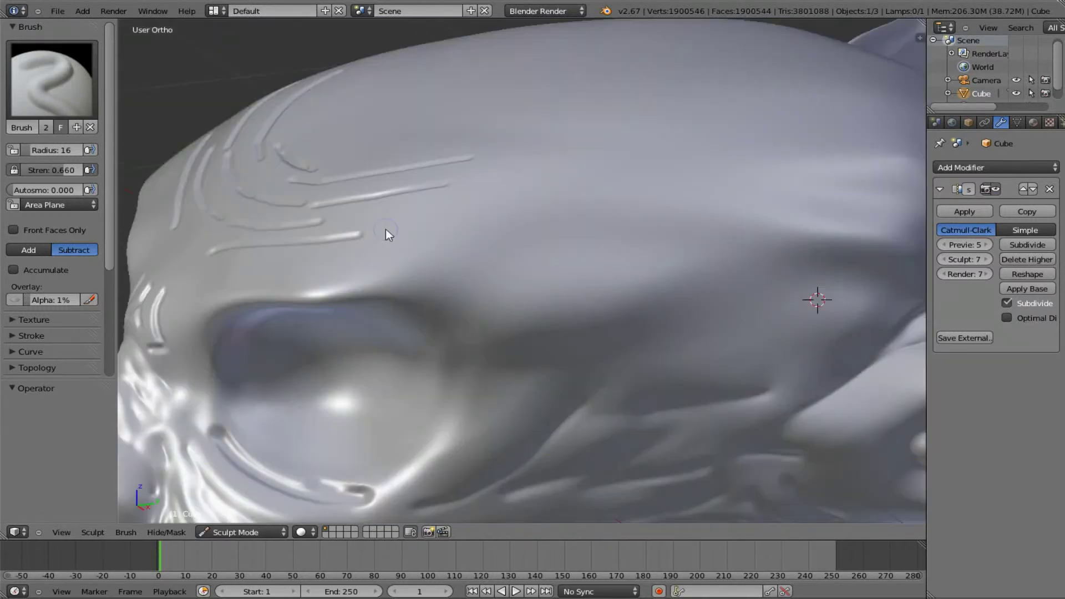
{"action": "mouse_move", "coordinate": [366, 225]}
{"action": "left_mouse_down"}
{"action": "mouse_move", "coordinate": [531, 242]}
{"action": "mouse_move", "coordinate": [632, 289]}
{"action": "left_mouse_up"}
{"action": "left_click_drag", "start_coordinate": [444, 184], "coordinate": [634, 236]}
{"action": "mouse_move", "coordinate": [634, 236]}
{"action": "middle_mouse_down"}
{"action": "mouse_move", "coordinate": [720, 297]}
{"action": "mouse_move", "coordinate": [744, 233]}
{"action": "middle_mouse_up"}
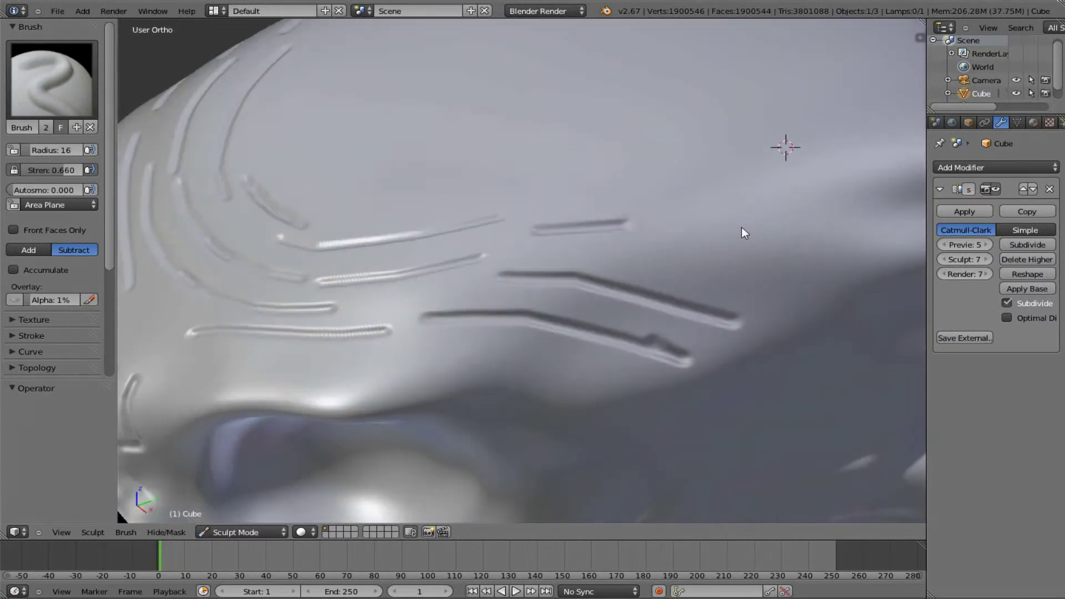
{"action": "left_click_drag", "start_coordinate": [626, 224], "coordinate": [707, 222]}
Step: From a side angle, carve more grooves on the forehead
{"action": "middle_click_drag", "start_coordinate": [891, 318], "coordinate": [359, 197]}
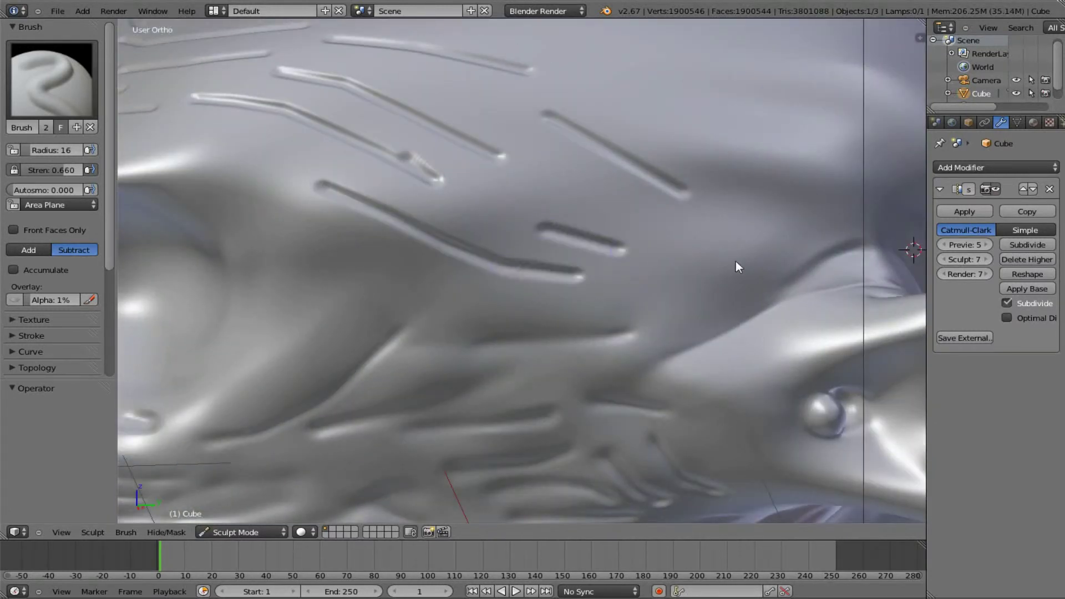
{"action": "left_click_drag", "start_coordinate": [614, 241], "coordinate": [702, 270]}
{"action": "mouse_move", "coordinate": [571, 180]}
{"action": "left_mouse_down"}
{"action": "mouse_move", "coordinate": [627, 213]}
{"action": "mouse_move", "coordinate": [736, 237]}
{"action": "left_mouse_up"}
{"action": "left_click_drag", "start_coordinate": [682, 108], "coordinate": [741, 145]}
{"action": "left_click_drag", "start_coordinate": [812, 173], "coordinate": [729, 133]}
{"action": "mouse_move", "coordinate": [549, 154]}
{"action": "middle_mouse_down"}
{"action": "mouse_move", "coordinate": [580, 239]}
{"action": "mouse_move", "coordinate": [441, 290]}
{"action": "middle_mouse_up"}
Step: Switch to the Crease brush and rework the grooves on the side of the forehead
{"action": "scroll", "coordinate": [441, 291], "scroll_direction": "up", "scroll_amount": 3}
{"action": "scroll", "coordinate": [434, 277], "scroll_direction": "up", "scroll_amount": 3}
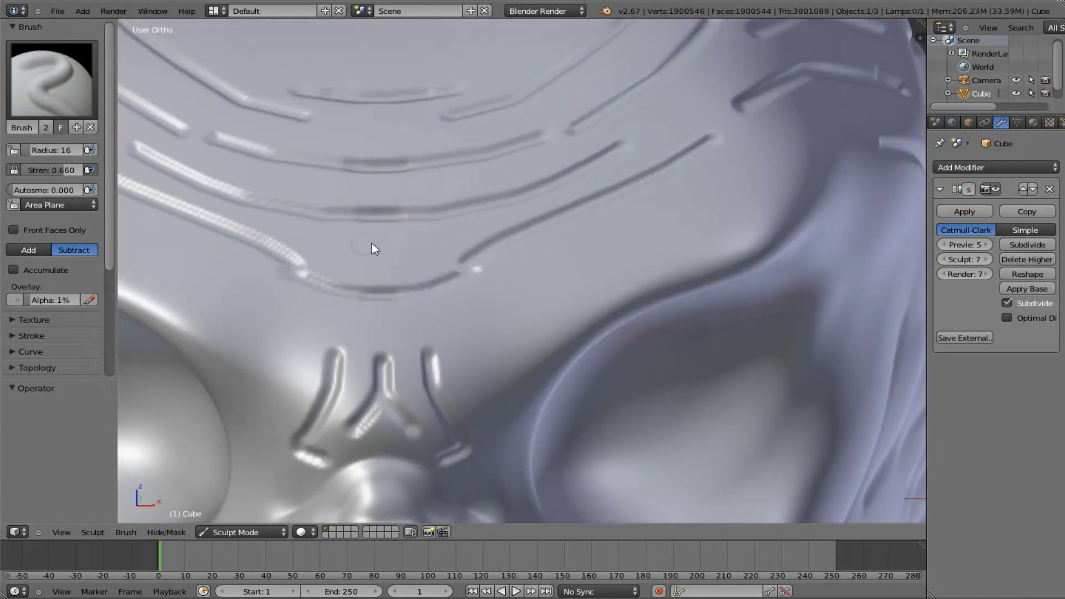
{"action": "left_click", "coordinate": [53, 78]}
{"action": "left_click", "coordinate": [280, 160]}
{"action": "scroll", "coordinate": [147, 221], "scroll_direction": "down", "scroll_amount": 5}
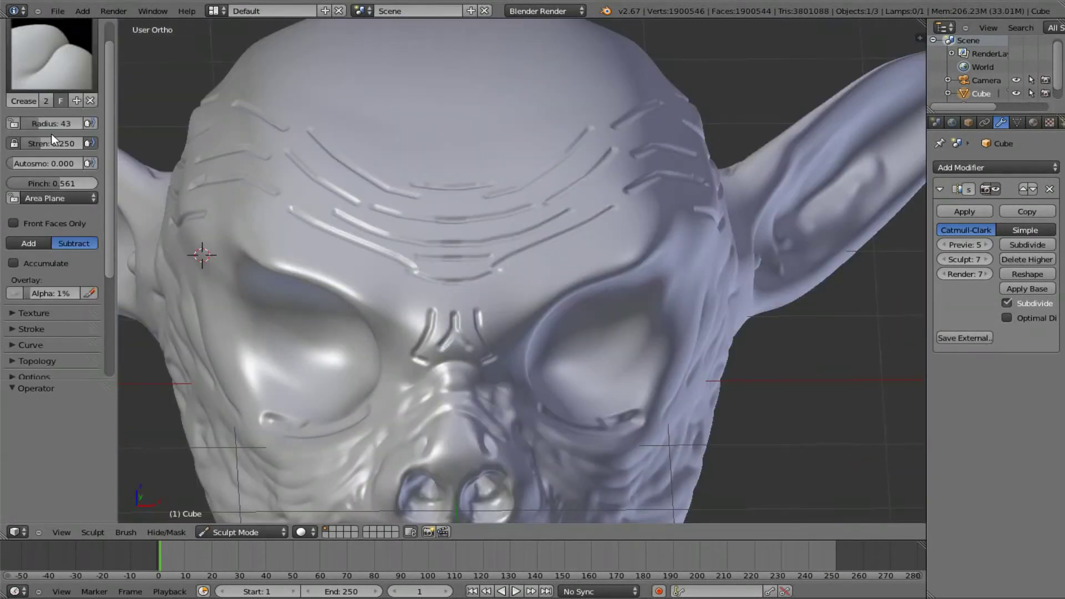
{"action": "middle_click_drag", "start_coordinate": [668, 167], "coordinate": [450, 349]}
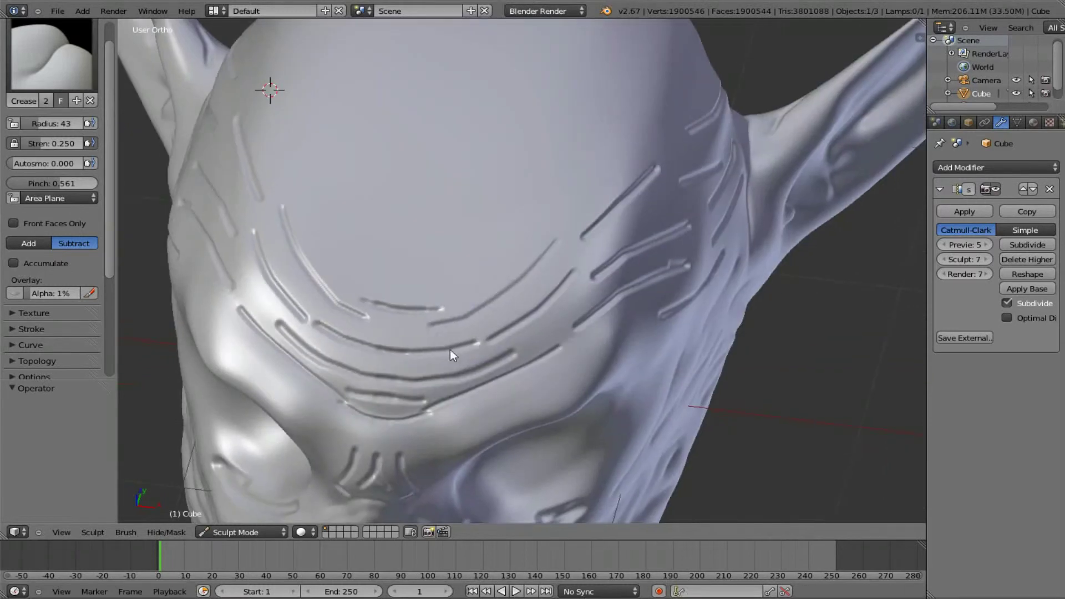
{"action": "left_click_drag", "start_coordinate": [451, 349], "coordinate": [405, 385]}
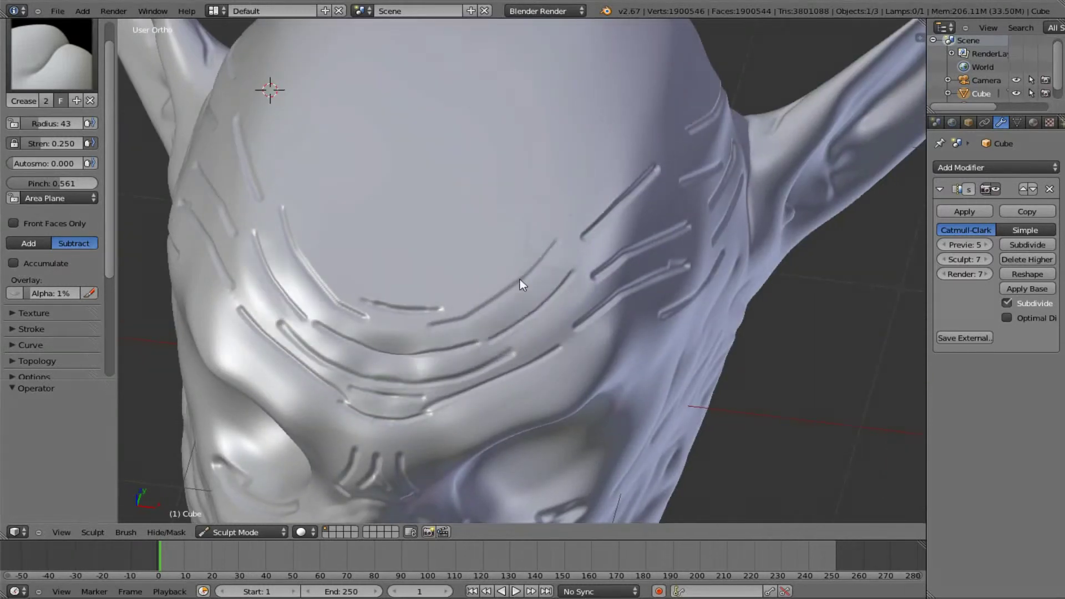
Step: Add crease grooves on the temple beside the ear and reshape the upper-right one
{"action": "mouse_move", "coordinate": [654, 172]}
{"action": "middle_mouse_down"}
{"action": "mouse_move", "coordinate": [547, 195]}
{"action": "mouse_move", "coordinate": [622, 244]}
{"action": "middle_mouse_up"}
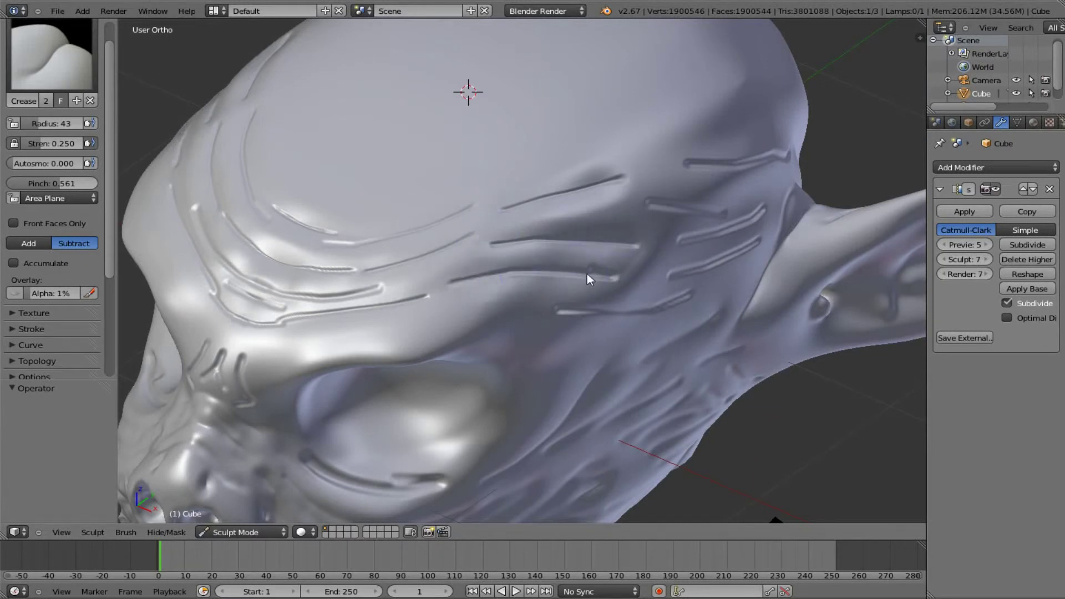
{"action": "middle_click_drag", "start_coordinate": [587, 275], "coordinate": [500, 249]}
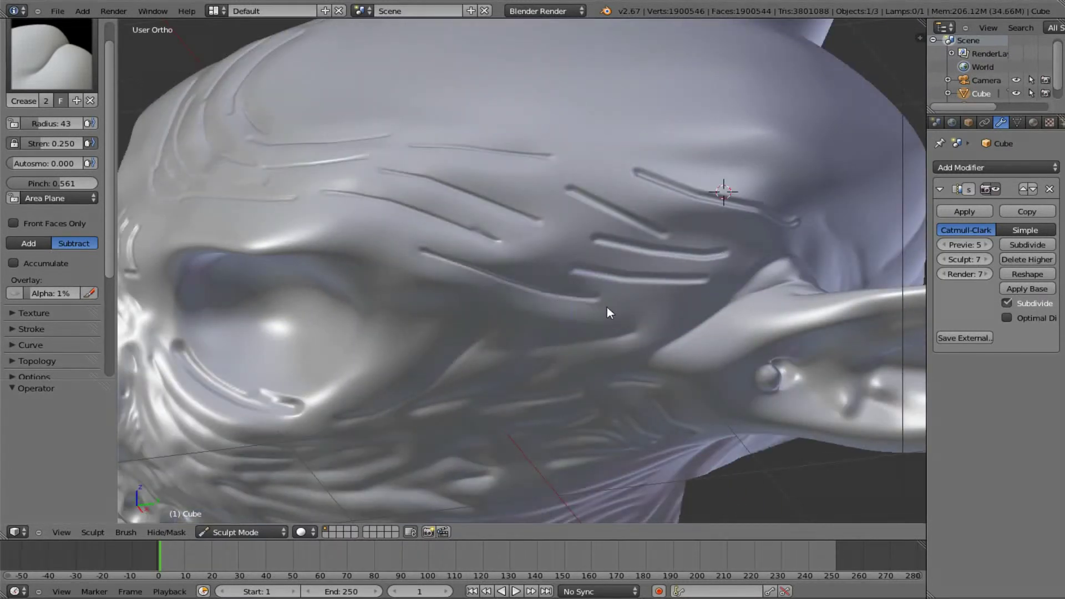
{"action": "left_click_drag", "start_coordinate": [571, 274], "coordinate": [706, 285]}
{"action": "left_click_drag", "start_coordinate": [594, 244], "coordinate": [720, 257]}
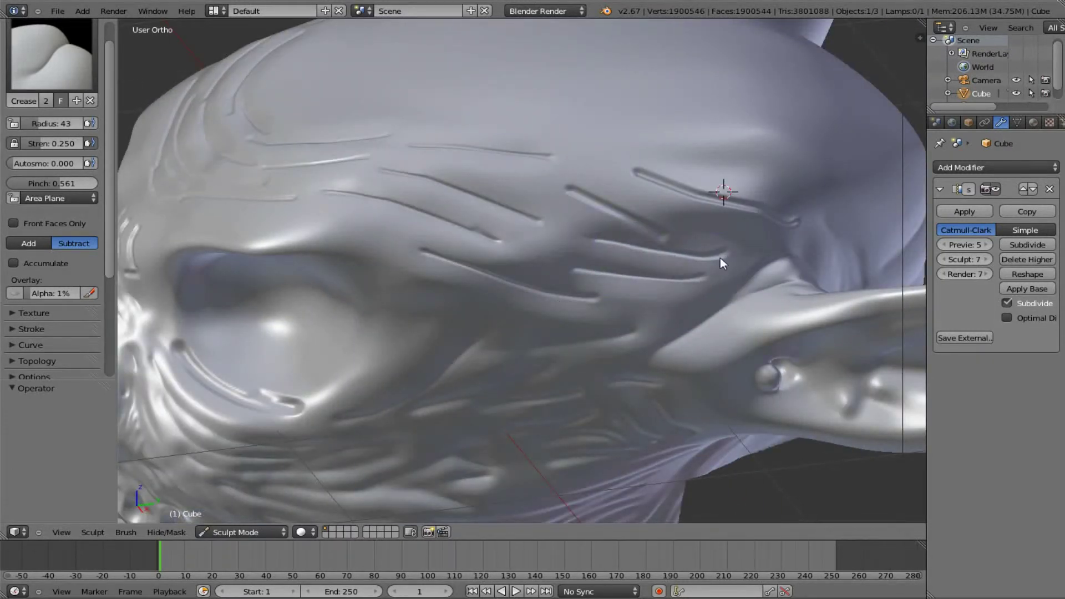
{"action": "mouse_move", "coordinate": [651, 170]}
{"action": "left_mouse_down"}
{"action": "mouse_move", "coordinate": [724, 205]}
{"action": "mouse_move", "coordinate": [642, 177]}
{"action": "mouse_move", "coordinate": [664, 182]}
{"action": "left_mouse_up"}
{"action": "scroll", "coordinate": [665, 182], "scroll_direction": "down", "scroll_amount": 5}
{"action": "middle_click_drag", "start_coordinate": [623, 256], "coordinate": [389, 278]}
Step: With the Smooth brush, soften the forehead creases and the brow creases above the eye
{"action": "left_click", "coordinate": [50, 55]}
{"action": "left_click", "coordinate": [375, 291]}
{"action": "mouse_move", "coordinate": [374, 291]}
{"action": "left_mouse_down"}
{"action": "mouse_move", "coordinate": [448, 284]}
{"action": "mouse_move", "coordinate": [492, 249]}
{"action": "mouse_move", "coordinate": [385, 237]}
{"action": "mouse_move", "coordinate": [541, 229]}
{"action": "left_mouse_up"}
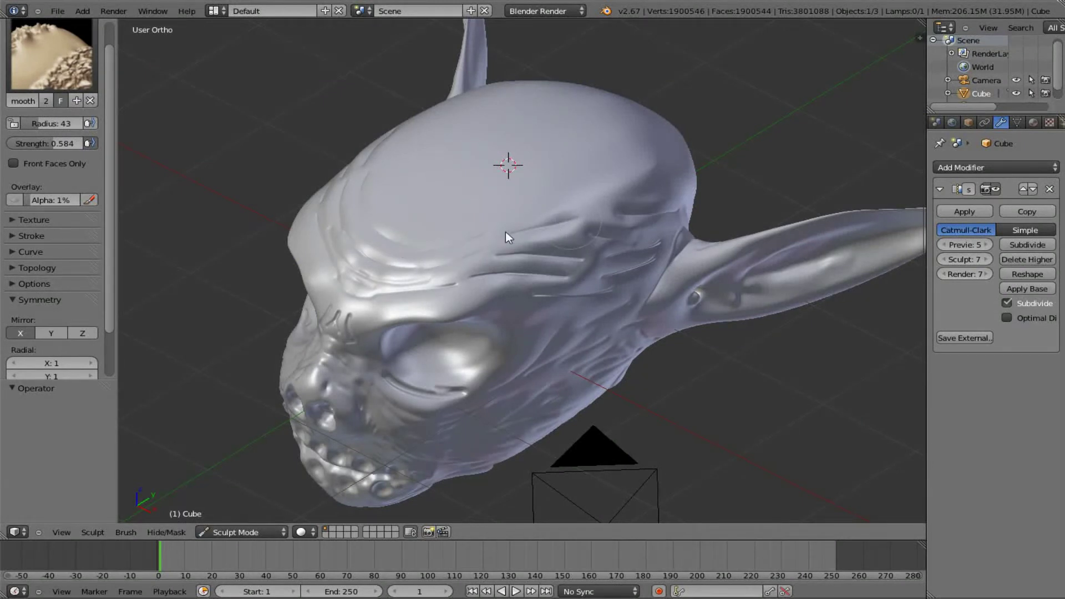
{"action": "middle_click_drag", "start_coordinate": [565, 222], "coordinate": [396, 308]}
{"action": "scroll", "coordinate": [498, 295], "scroll_direction": "up", "scroll_amount": 4}
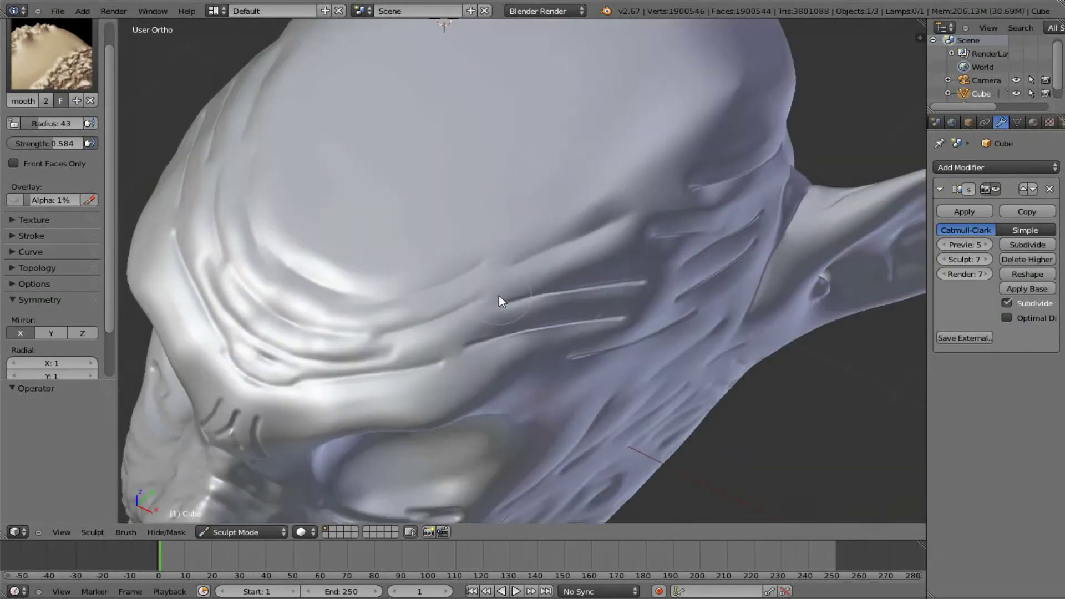
{"action": "middle_click_drag", "start_coordinate": [498, 296], "coordinate": [509, 226]}
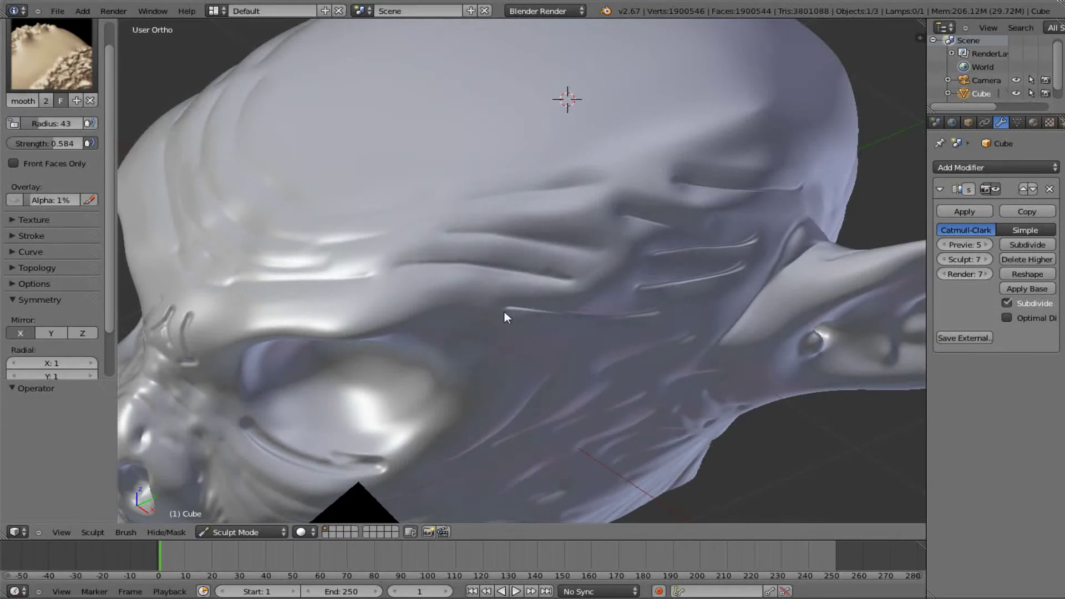
{"action": "middle_click_drag", "start_coordinate": [504, 311], "coordinate": [453, 235]}
{"action": "left_click_drag", "start_coordinate": [472, 247], "coordinate": [686, 260]}
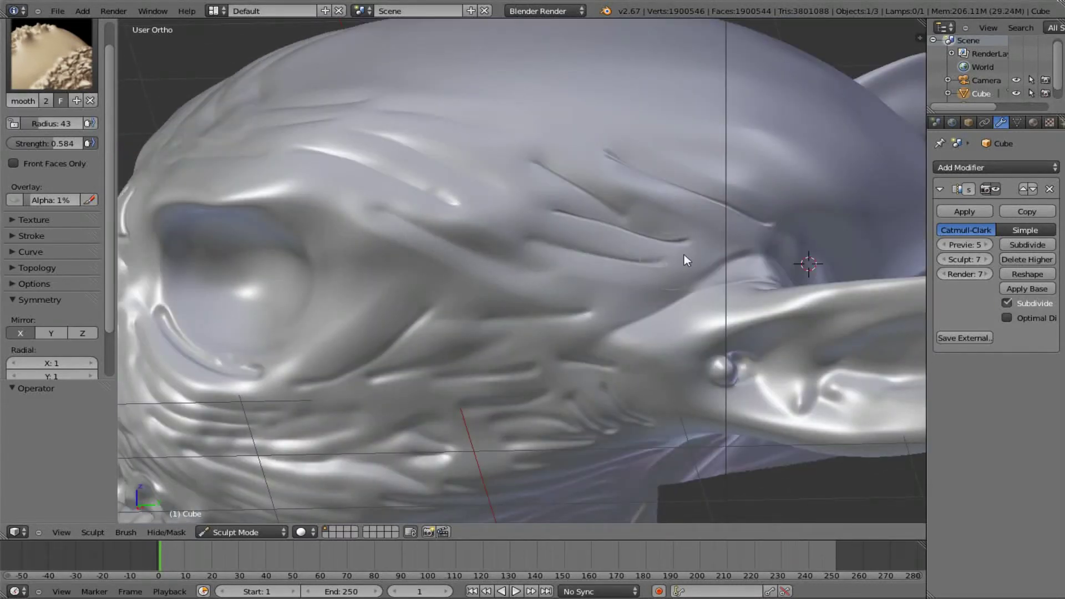
Step: Orbit around the head to inspect the face, ears and top of the skull
{"action": "middle_click_drag", "start_coordinate": [528, 148], "coordinate": [345, 289]}
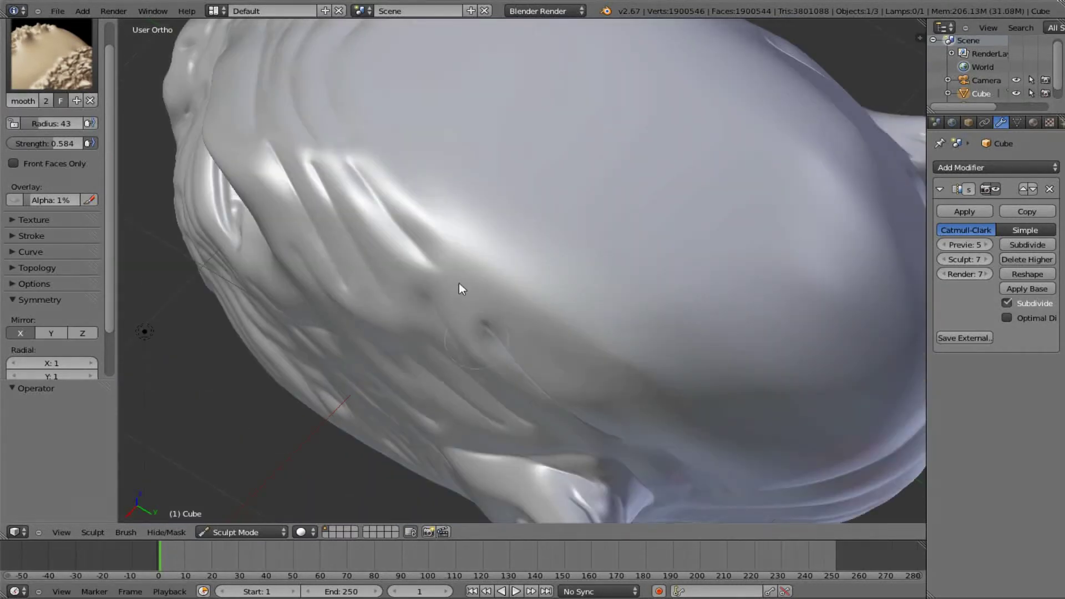
{"action": "middle_click_drag", "start_coordinate": [458, 283], "coordinate": [496, 224]}
{"action": "mouse_move", "coordinate": [544, 281]}
{"action": "middle_mouse_down"}
{"action": "mouse_move", "coordinate": [677, 362]}
{"action": "mouse_move", "coordinate": [730, 324]}
{"action": "mouse_move", "coordinate": [654, 325]}
{"action": "mouse_move", "coordinate": [496, 374]}
{"action": "mouse_move", "coordinate": [358, 311]}
{"action": "middle_mouse_up"}
{"action": "mouse_move", "coordinate": [390, 373]}
{"action": "middle_mouse_down"}
{"action": "mouse_move", "coordinate": [368, 418]}
{"action": "mouse_move", "coordinate": [418, 362]}
{"action": "middle_mouse_up"}
{"action": "mouse_move", "coordinate": [281, 287]}
{"action": "middle_mouse_down"}
{"action": "mouse_move", "coordinate": [549, 367]}
{"action": "mouse_move", "coordinate": [223, 371]}
{"action": "mouse_move", "coordinate": [604, 369]}
{"action": "mouse_move", "coordinate": [455, 368]}
{"action": "mouse_move", "coordinate": [492, 340]}
{"action": "mouse_move", "coordinate": [430, 337]}
{"action": "middle_mouse_up"}
{"action": "scroll", "coordinate": [492, 341], "scroll_direction": "up", "scroll_amount": 3}
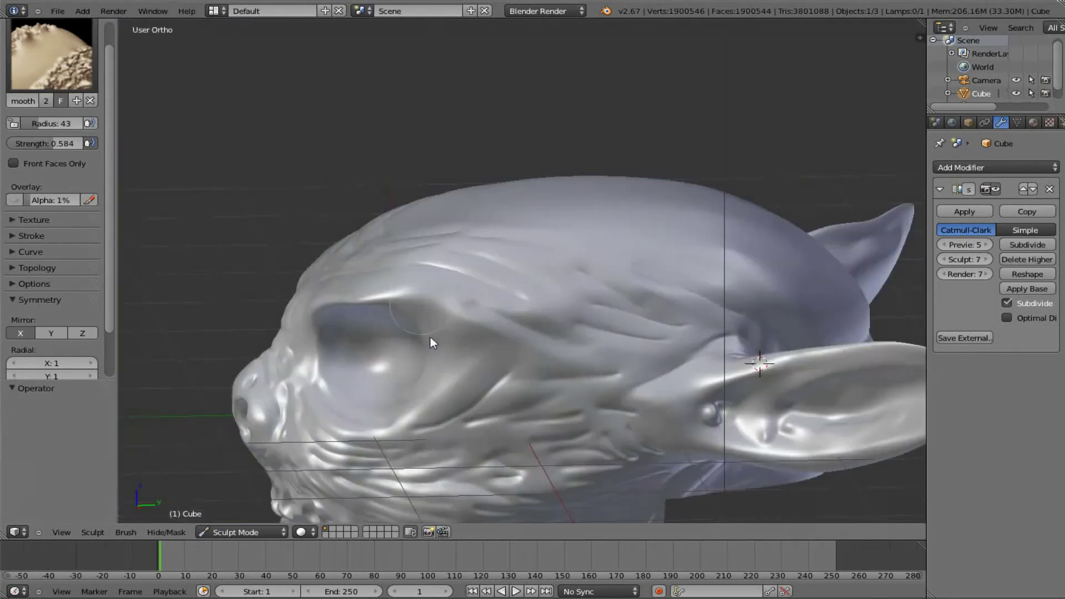
{"action": "left_click", "coordinate": [50, 56]}
Step: Carve thin grooves across the skull and forehead with the Draw brush at radius 14
{"action": "left_click", "coordinate": [95, 130]}
{"action": "scroll", "coordinate": [430, 251], "scroll_direction": "up", "scroll_amount": 4}
{"action": "scroll", "coordinate": [431, 250], "scroll_direction": "down", "scroll_amount": 2}
{"action": "left_click_drag", "start_coordinate": [61, 123], "coordinate": [45, 123]}
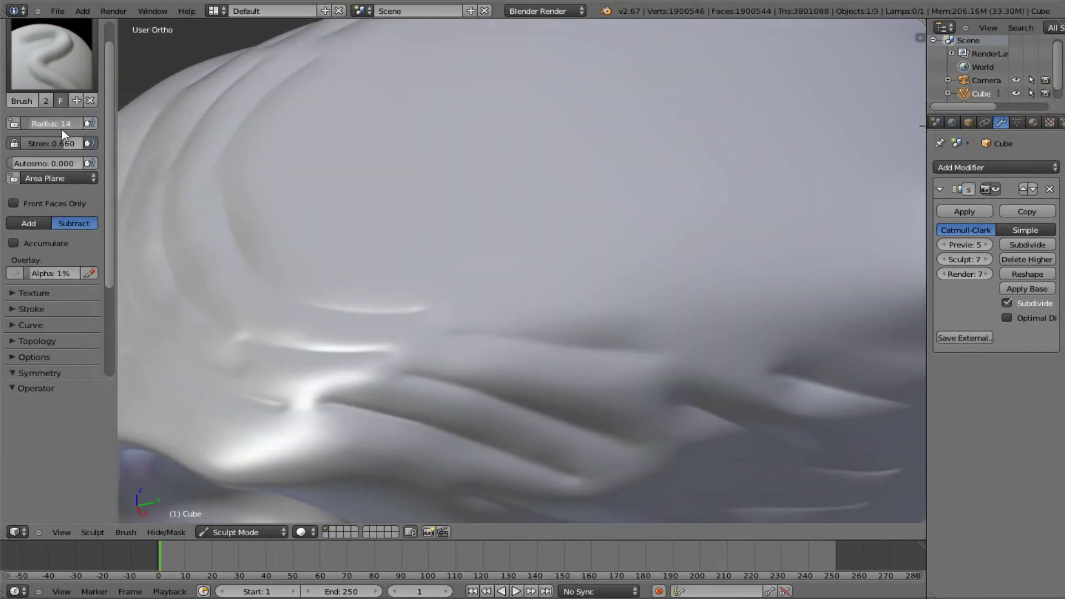
{"action": "mouse_move", "coordinate": [357, 62]}
{"action": "left_mouse_down"}
{"action": "mouse_move", "coordinate": [289, 188]}
{"action": "mouse_move", "coordinate": [449, 278]}
{"action": "left_mouse_up"}
{"action": "left_click_drag", "start_coordinate": [417, 181], "coordinate": [444, 111]}
{"action": "left_click_drag", "start_coordinate": [649, 109], "coordinate": [868, 164]}
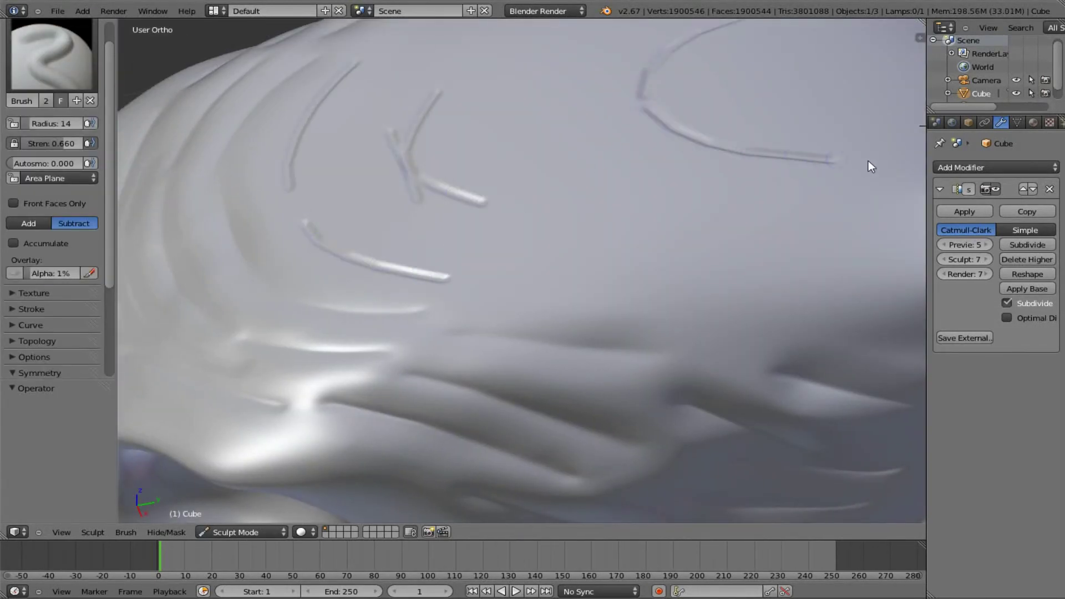
{"action": "mouse_move", "coordinate": [868, 165]}
{"action": "middle_mouse_down"}
{"action": "mouse_move", "coordinate": [599, 278]}
{"action": "mouse_move", "coordinate": [511, 236]}
{"action": "mouse_move", "coordinate": [582, 288]}
{"action": "mouse_move", "coordinate": [499, 231]}
{"action": "middle_mouse_up"}
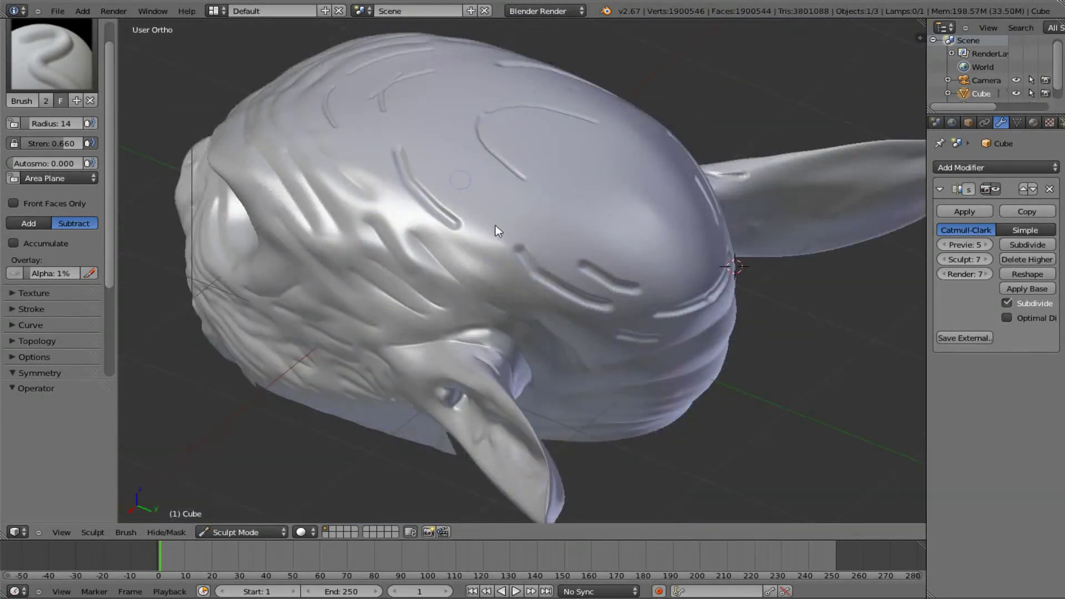
Step: Sharpen a forehead groove into a crease with the Crease brush, then orbit to review
{"action": "key", "text": "shift+c"}
{"action": "key", "text": "f"}
{"action": "left_click", "coordinate": [371, 187]}
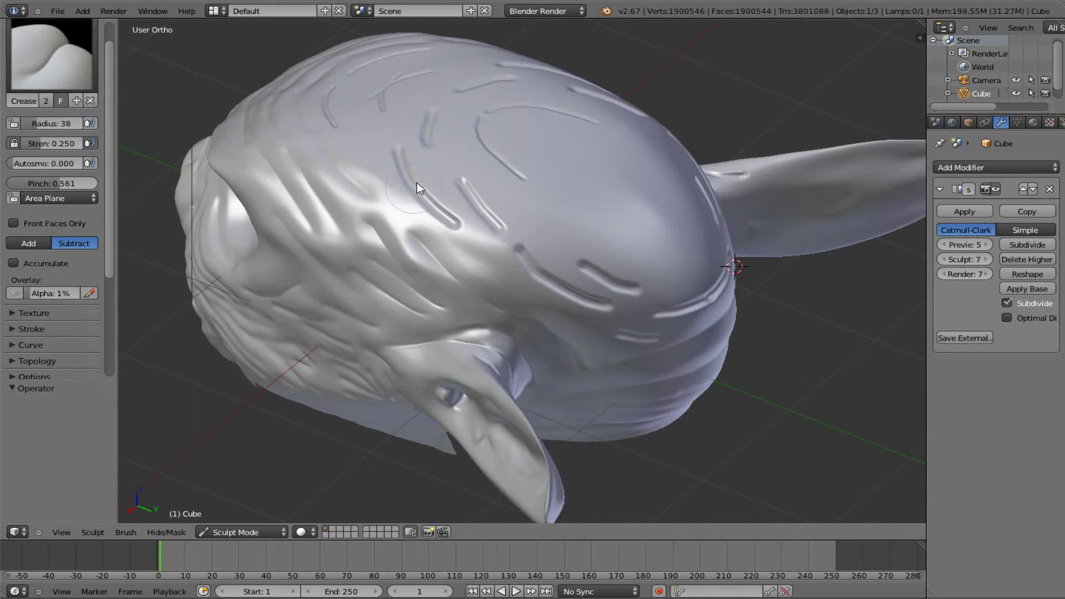
{"action": "left_click_drag", "start_coordinate": [427, 194], "coordinate": [476, 197]}
{"action": "scroll", "coordinate": [482, 216], "scroll_direction": "down", "scroll_amount": 3}
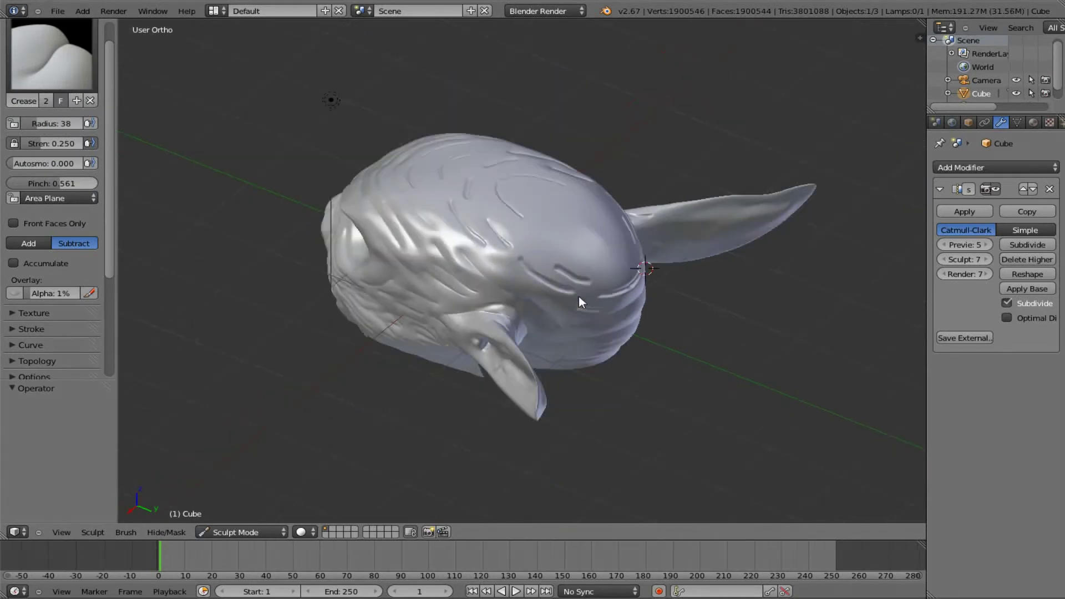
{"action": "middle_click_drag", "start_coordinate": [557, 262], "coordinate": [511, 209]}
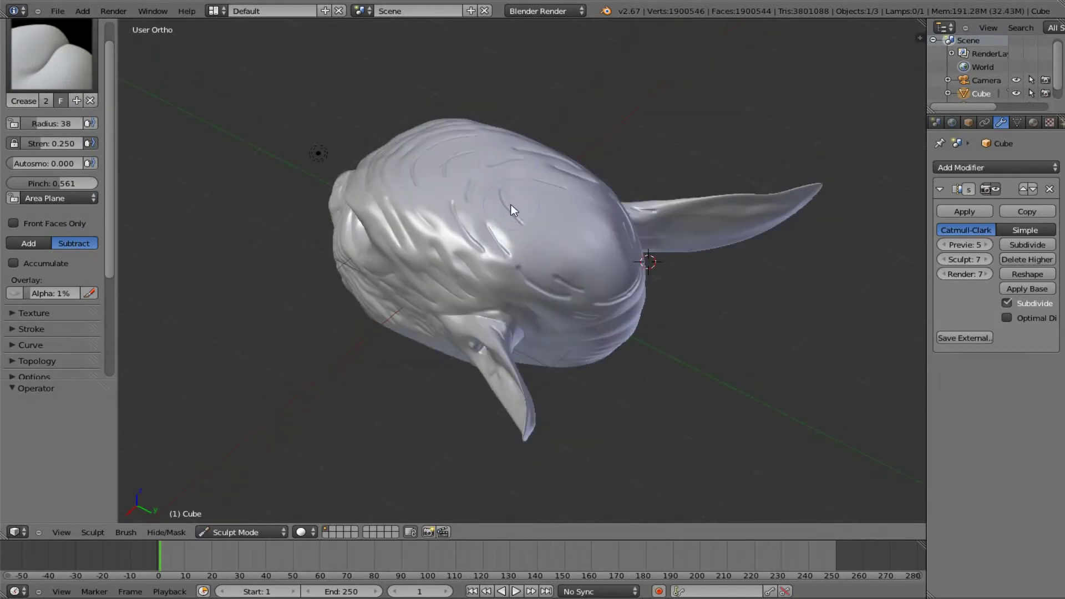
{"action": "middle_click_drag", "start_coordinate": [534, 292], "coordinate": [376, 282]}
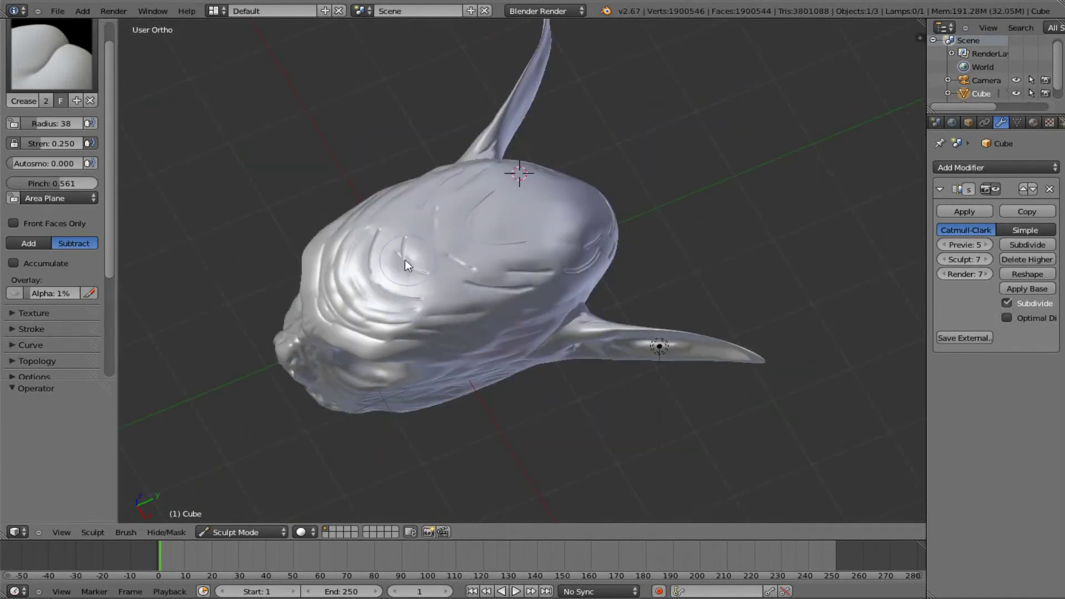
{"action": "middle_click_drag", "start_coordinate": [424, 216], "coordinate": [539, 285]}
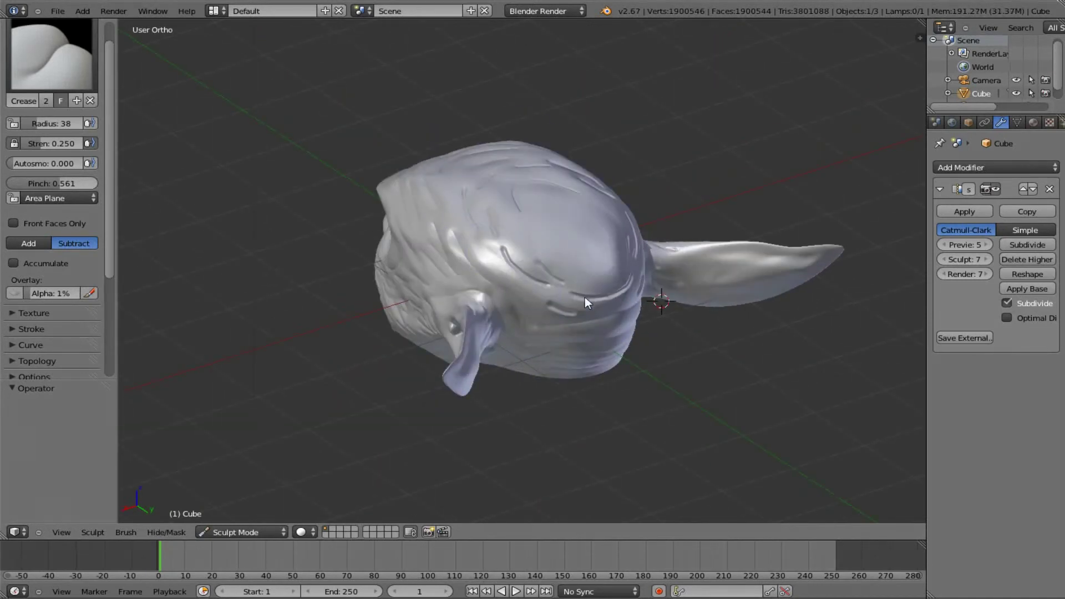
{"action": "left_click", "coordinate": [51, 56]}
Step: Lightly soften one carved skull groove with the Smooth brush
{"action": "left_click", "coordinate": [36, 224]}
{"action": "left_click_drag", "start_coordinate": [591, 283], "coordinate": [575, 298]}
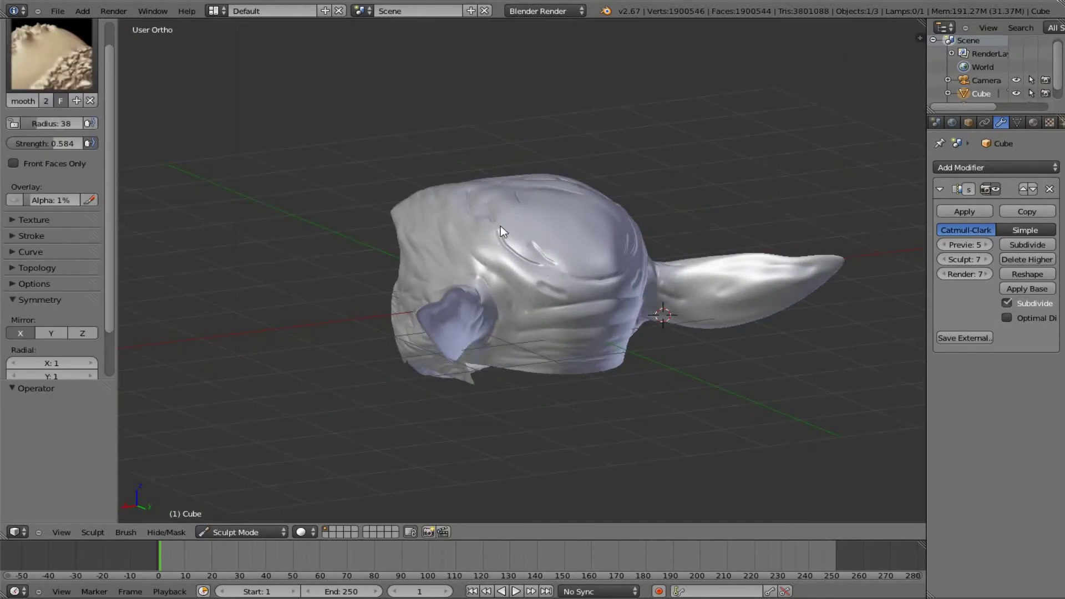
{"action": "scroll", "coordinate": [533, 277], "scroll_direction": "up", "scroll_amount": 5}
{"action": "scroll", "coordinate": [494, 228], "scroll_direction": "down", "scroll_amount": 3}
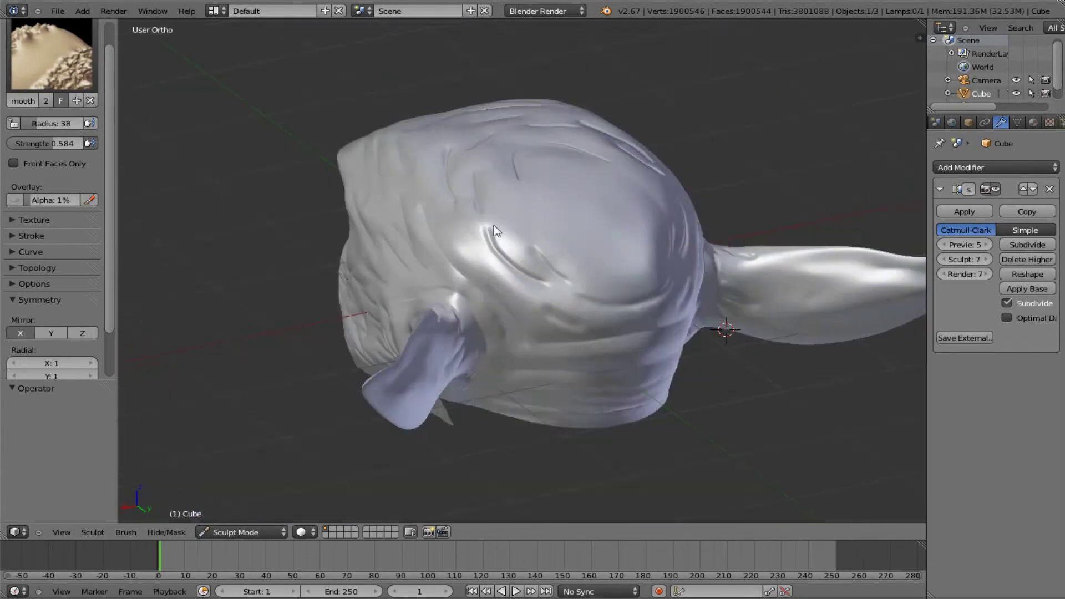
{"action": "scroll", "coordinate": [502, 244], "scroll_direction": "down", "scroll_amount": 1}
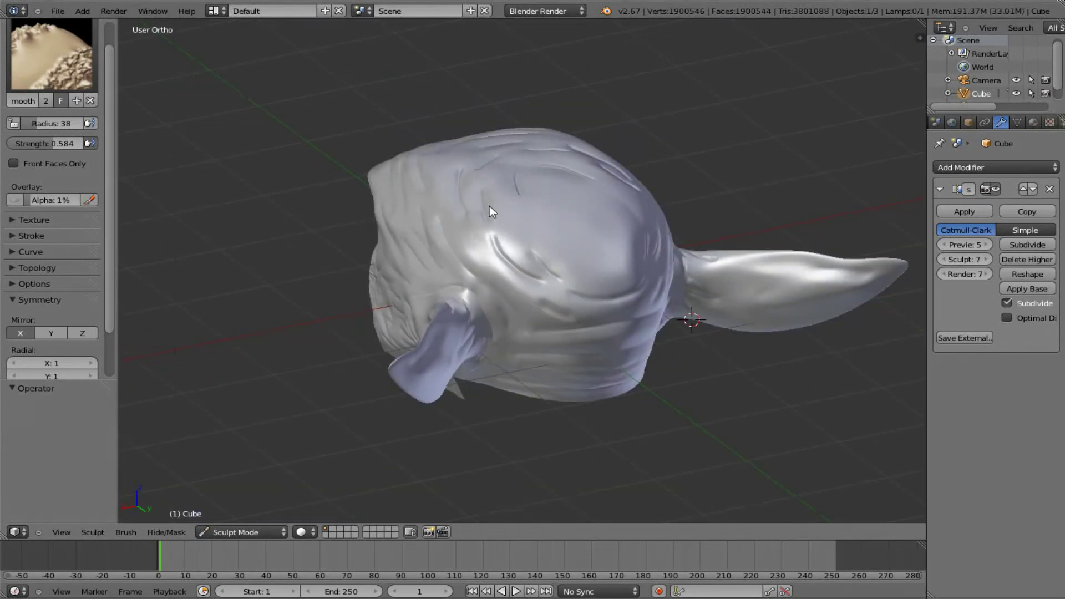
Step: Orbit around the head to review the skull, face, ears and side profile
{"action": "middle_click_drag", "start_coordinate": [495, 195], "coordinate": [507, 185]}
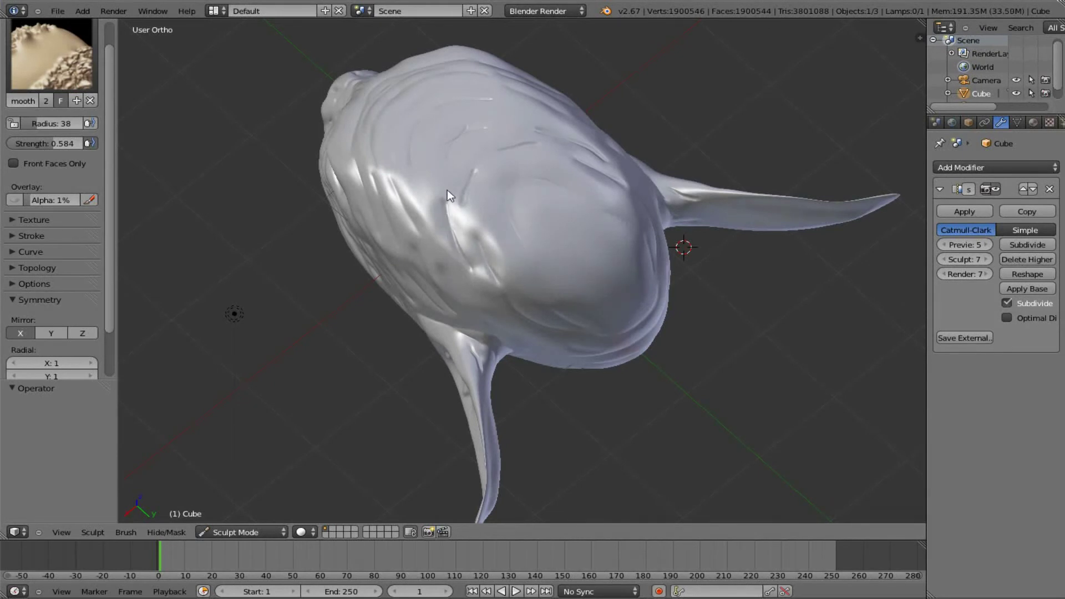
{"action": "middle_click_drag", "start_coordinate": [447, 190], "coordinate": [405, 270]}
{"action": "middle_click_drag", "start_coordinate": [480, 253], "coordinate": [394, 274]}
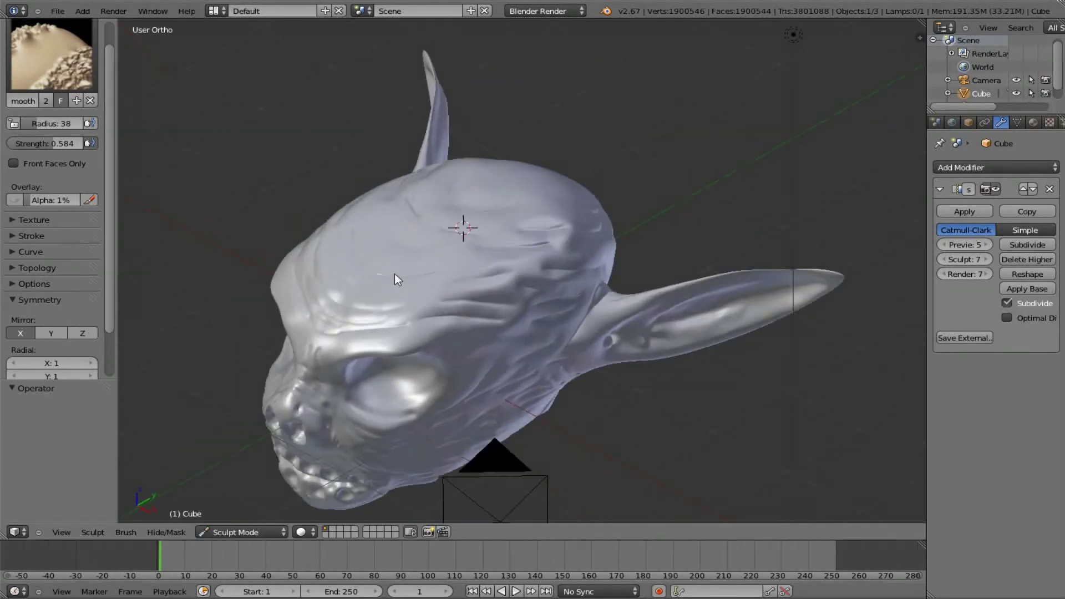
{"action": "mouse_move", "coordinate": [565, 281]}
{"action": "middle_mouse_down"}
{"action": "mouse_move", "coordinate": [667, 207]}
{"action": "mouse_move", "coordinate": [479, 200]}
{"action": "mouse_move", "coordinate": [507, 271]}
{"action": "middle_mouse_up"}
{"action": "mouse_move", "coordinate": [411, 221]}
{"action": "middle_mouse_down"}
{"action": "mouse_move", "coordinate": [505, 290]}
{"action": "mouse_move", "coordinate": [627, 221]}
{"action": "mouse_move", "coordinate": [627, 275]}
{"action": "mouse_move", "coordinate": [385, 261]}
{"action": "mouse_move", "coordinate": [490, 300]}
{"action": "mouse_move", "coordinate": [577, 295]}
{"action": "middle_mouse_up"}
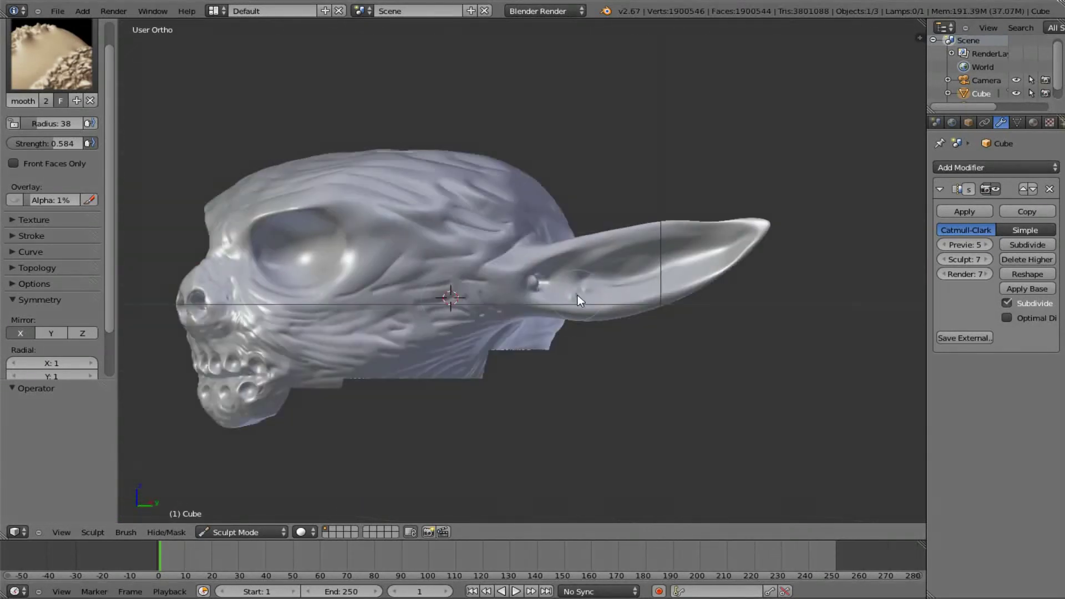
{"action": "scroll", "coordinate": [577, 295], "scroll_direction": "up", "scroll_amount": 5}
Step: Carve five groove lines along the ear fin with the Draw brush
{"action": "key", "text": "x"}
{"action": "scroll", "coordinate": [463, 254], "scroll_direction": "up", "scroll_amount": 3}
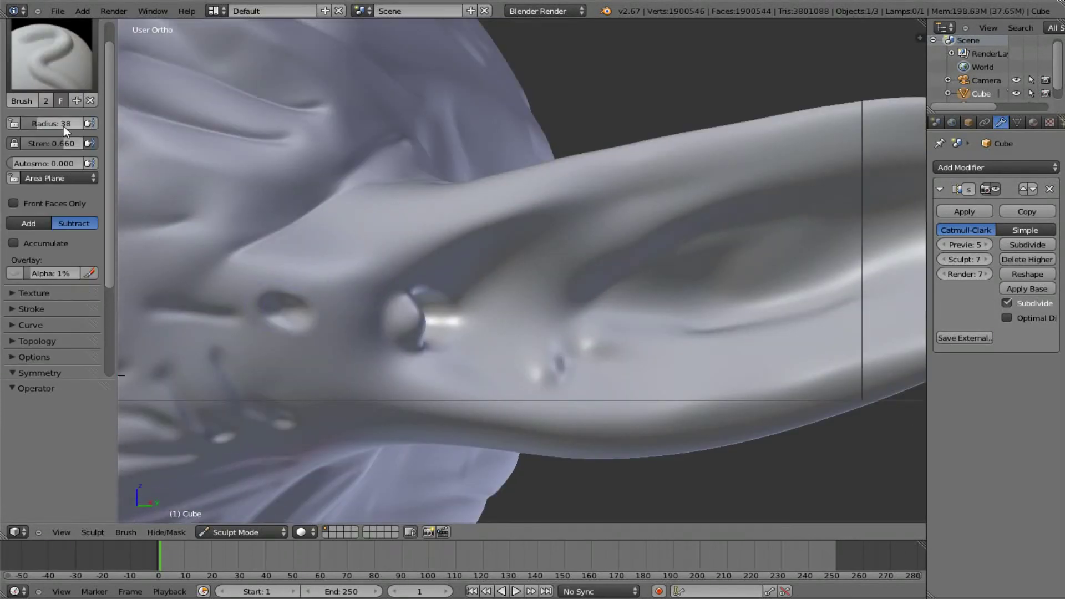
{"action": "left_click_drag", "start_coordinate": [505, 239], "coordinate": [779, 164]}
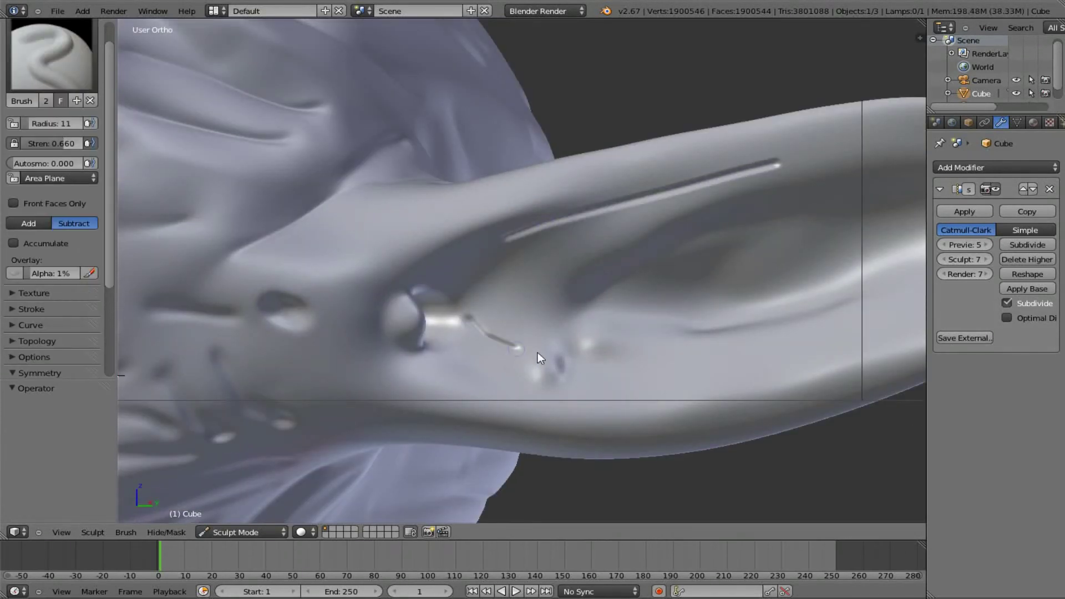
{"action": "left_click_drag", "start_coordinate": [538, 355], "coordinate": [580, 354]}
{"action": "left_click_drag", "start_coordinate": [713, 288], "coordinate": [863, 244]}
{"action": "left_click_drag", "start_coordinate": [616, 385], "coordinate": [871, 321]}
{"action": "left_click_drag", "start_coordinate": [383, 369], "coordinate": [289, 383]}
Step: Sharpen the long ear groove into a crease and soften the lower one
{"action": "left_click", "coordinate": [77, 89]}
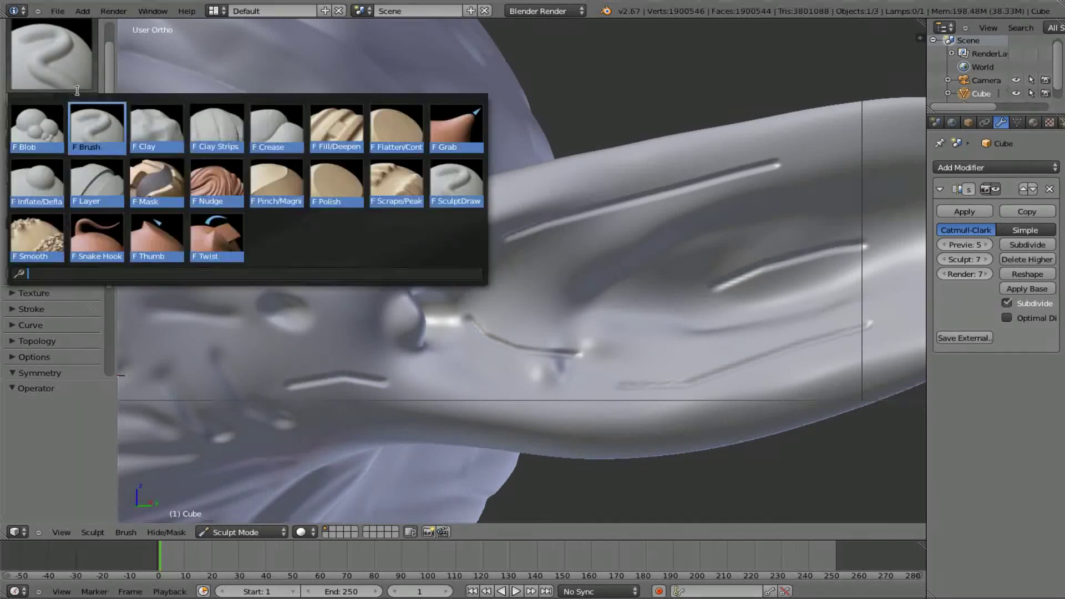
{"action": "left_click", "coordinate": [277, 128]}
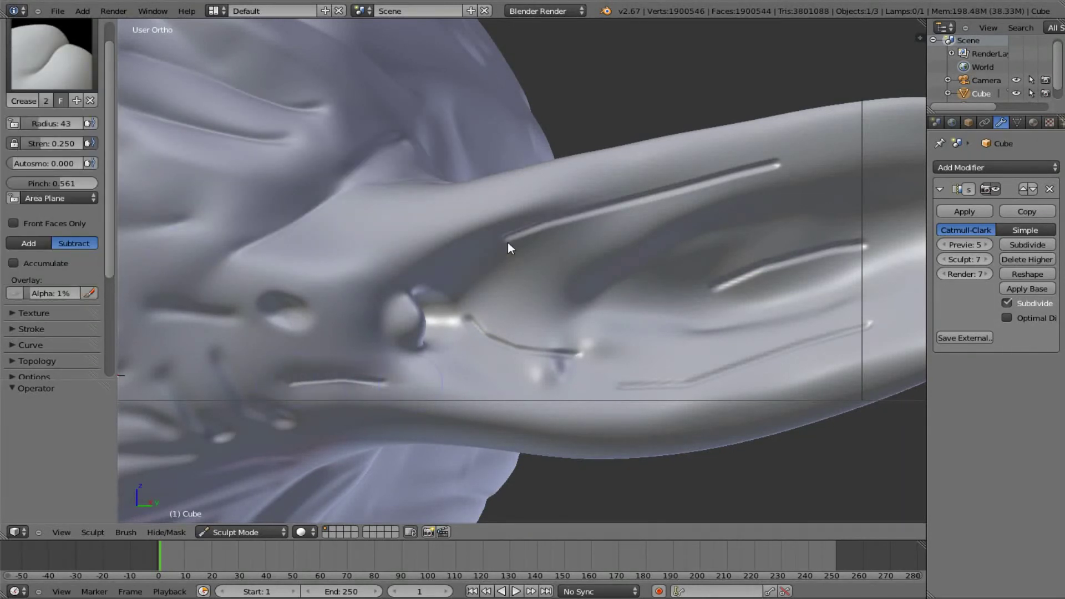
{"action": "left_click_drag", "start_coordinate": [507, 242], "coordinate": [756, 172]}
{"action": "mouse_move", "coordinate": [746, 266]}
{"action": "left_mouse_down", "text": "shift"}
{"action": "mouse_move", "coordinate": [783, 261]}
{"action": "mouse_move", "coordinate": [716, 286]}
{"action": "left_mouse_up", "text": "shift"}
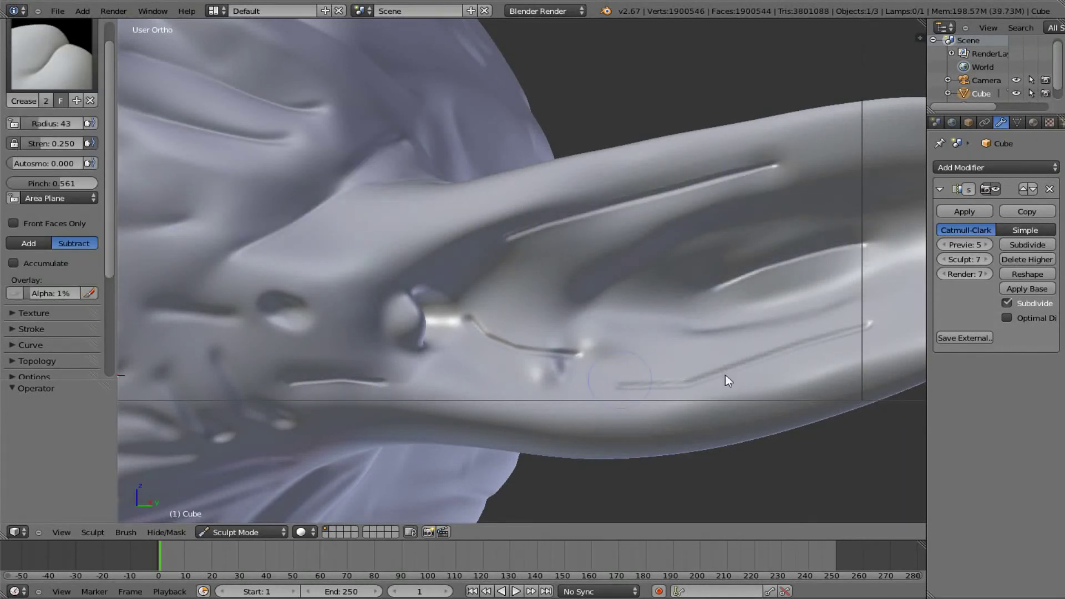
Step: Switch to the Smooth brush and orbit around to review both ears
{"action": "key", "text": "s"}
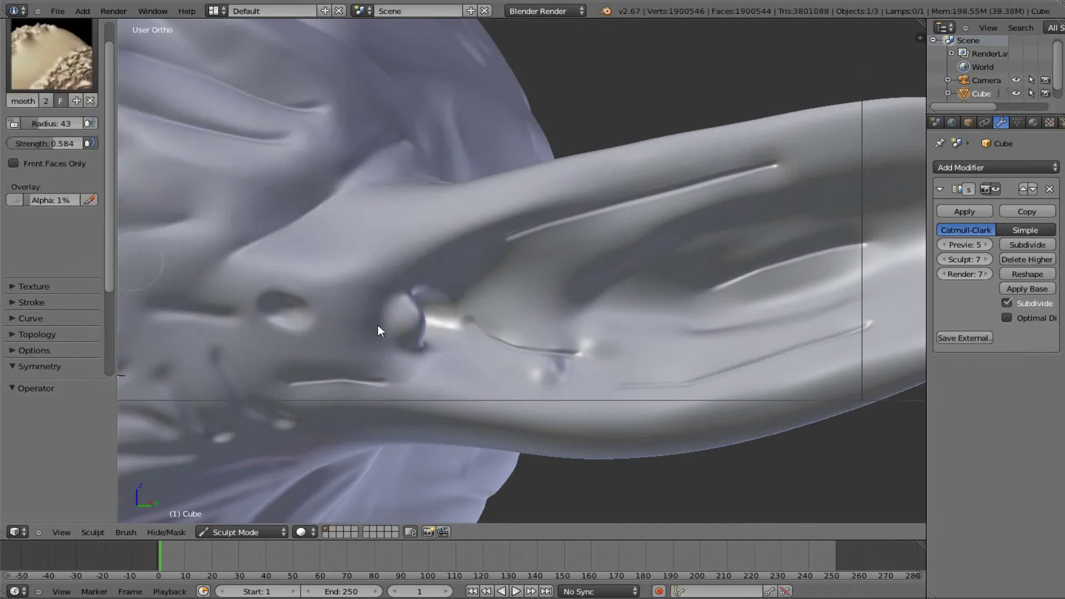
{"action": "scroll", "coordinate": [561, 327], "scroll_direction": "down", "scroll_amount": 2}
{"action": "mouse_move", "coordinate": [690, 236]}
{"action": "middle_mouse_down"}
{"action": "mouse_move", "coordinate": [388, 379]}
{"action": "mouse_move", "coordinate": [553, 394]}
{"action": "middle_mouse_up"}
{"action": "middle_click_drag", "start_coordinate": [702, 378], "coordinate": [644, 288]}
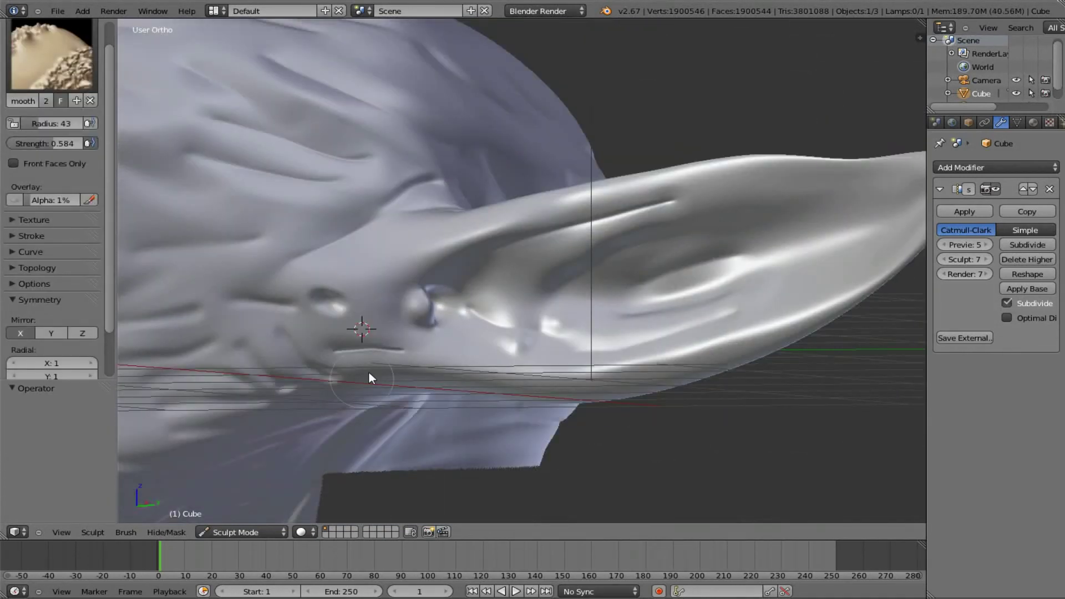
{"action": "mouse_move", "coordinate": [333, 351]}
{"action": "middle_mouse_down"}
{"action": "mouse_move", "coordinate": [312, 382]}
{"action": "mouse_move", "coordinate": [662, 364]}
{"action": "mouse_move", "coordinate": [702, 373]}
{"action": "mouse_move", "coordinate": [675, 377]}
{"action": "mouse_move", "coordinate": [831, 338]}
{"action": "mouse_move", "coordinate": [609, 236]}
{"action": "middle_mouse_up"}
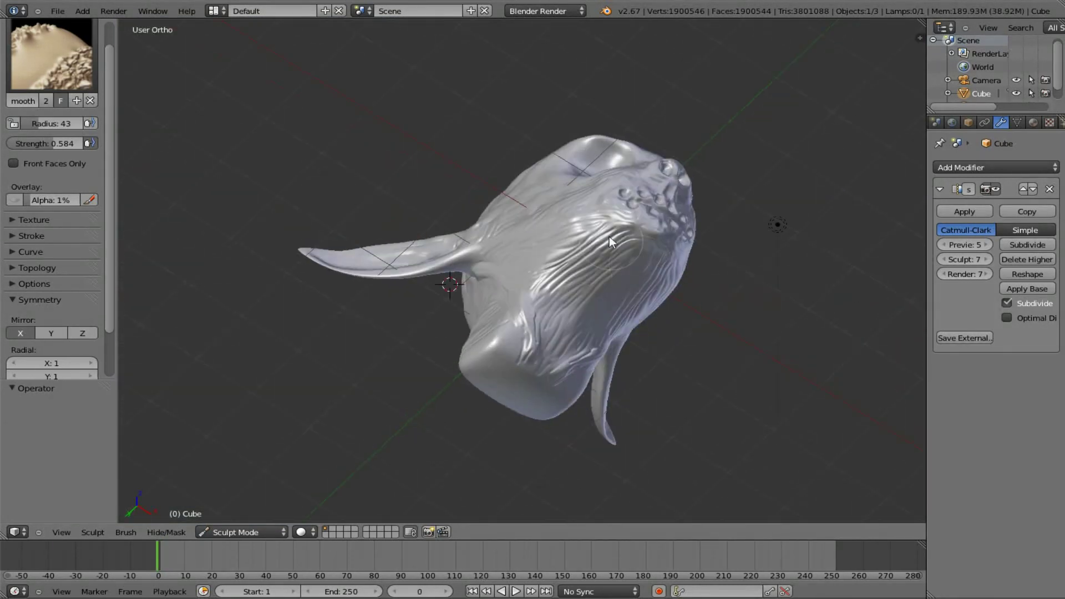
{"action": "mouse_move", "coordinate": [605, 288]}
{"action": "middle_mouse_down"}
{"action": "mouse_move", "coordinate": [537, 385]}
{"action": "mouse_move", "coordinate": [651, 330]}
{"action": "mouse_move", "coordinate": [464, 346]}
{"action": "mouse_move", "coordinate": [355, 421]}
{"action": "middle_mouse_up"}
Step: Return to Object Mode and set the Multires preview level to 0
{"action": "left_click", "coordinate": [241, 532]}
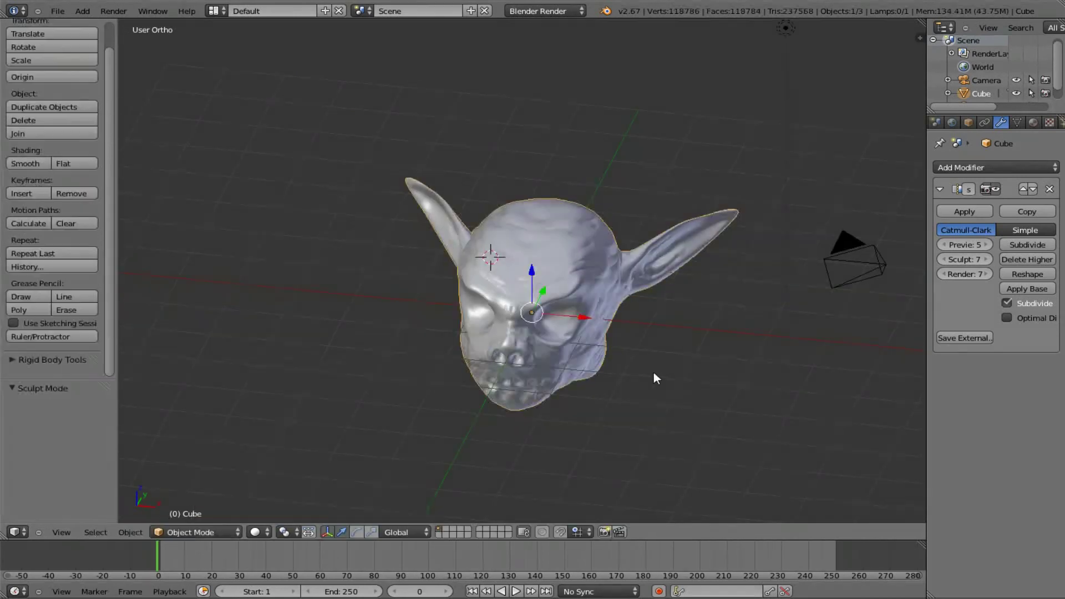
{"action": "mouse_move", "coordinate": [653, 372]}
{"action": "middle_mouse_down"}
{"action": "mouse_move", "coordinate": [581, 315]}
{"action": "mouse_move", "coordinate": [575, 323]}
{"action": "mouse_move", "coordinate": [625, 278]}
{"action": "mouse_move", "coordinate": [517, 294]}
{"action": "middle_mouse_up"}
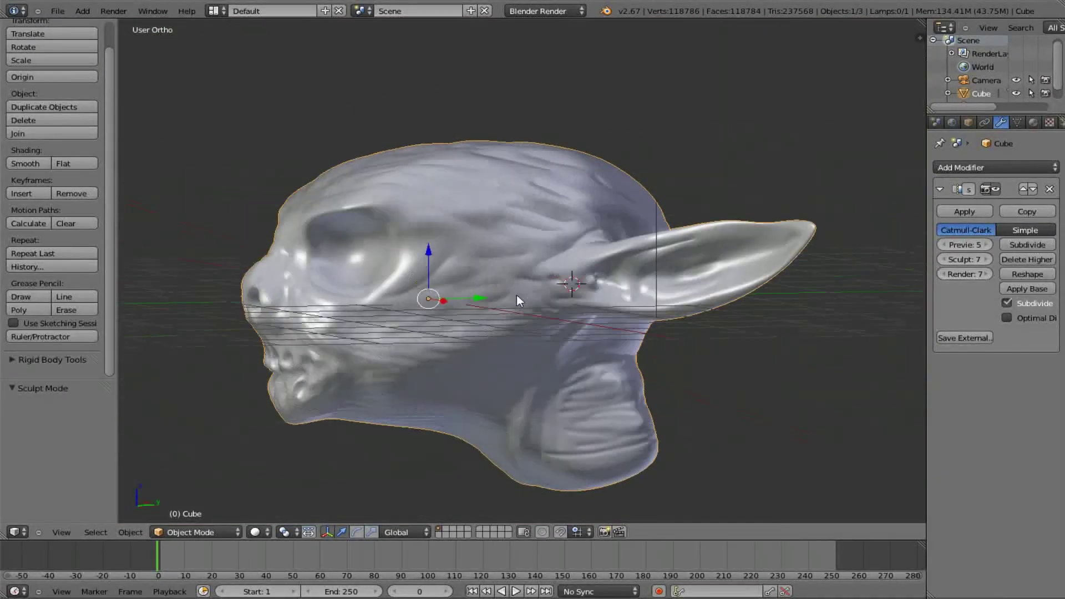
{"action": "left_click", "coordinate": [986, 245]}
{"action": "left_click_drag", "start_coordinate": [988, 244], "coordinate": [940, 245]}
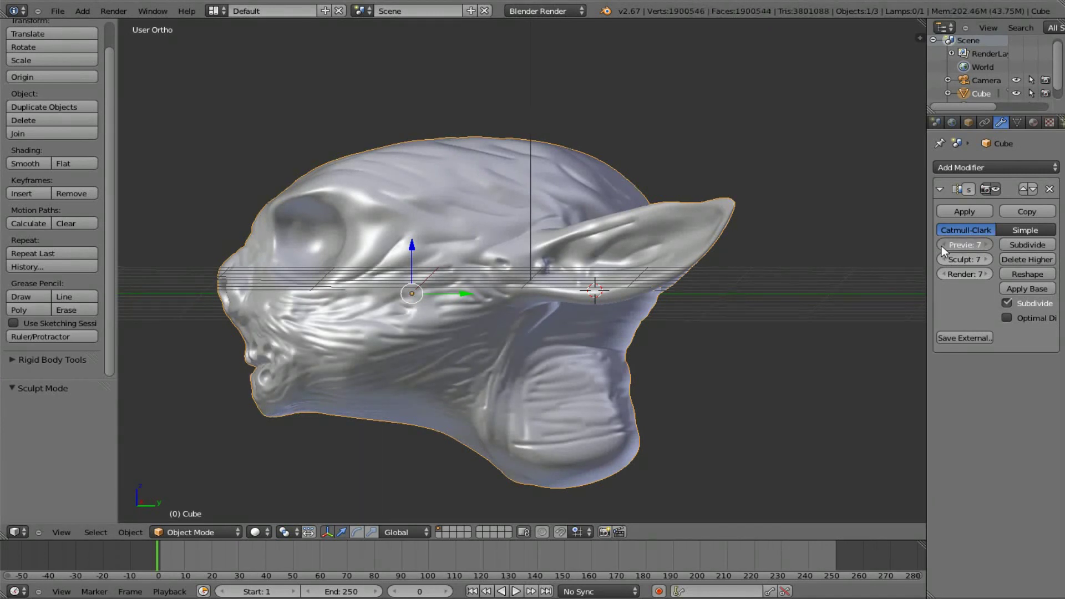
Step: Save the file over the existing one
{"action": "middle_click_drag", "start_coordinate": [721, 289], "coordinate": [626, 336]}
{"action": "key", "text": "ctrl+s"}
{"action": "left_click", "coordinate": [627, 337]}
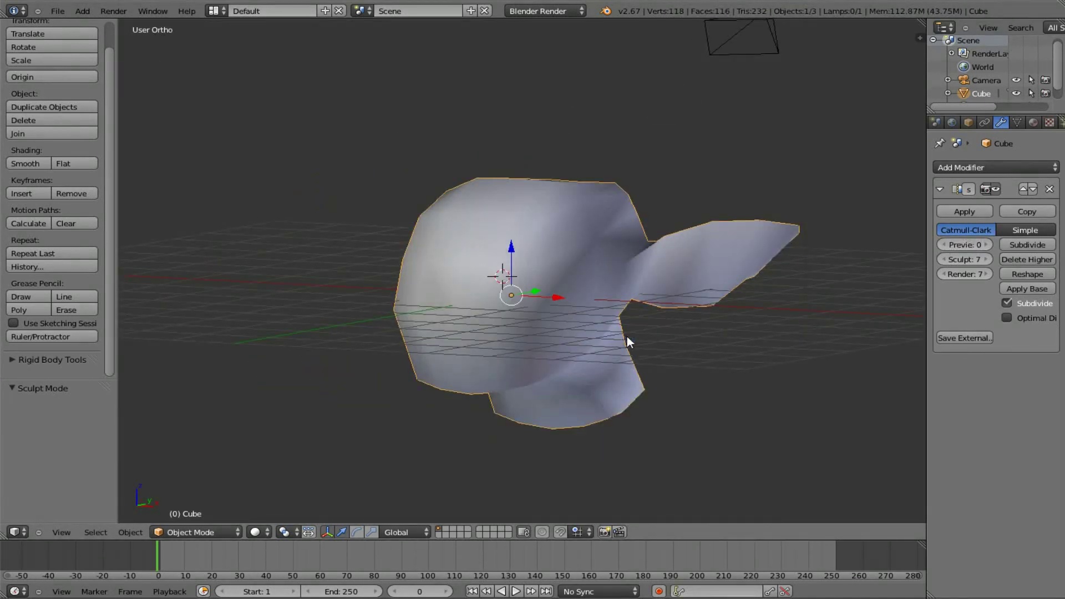